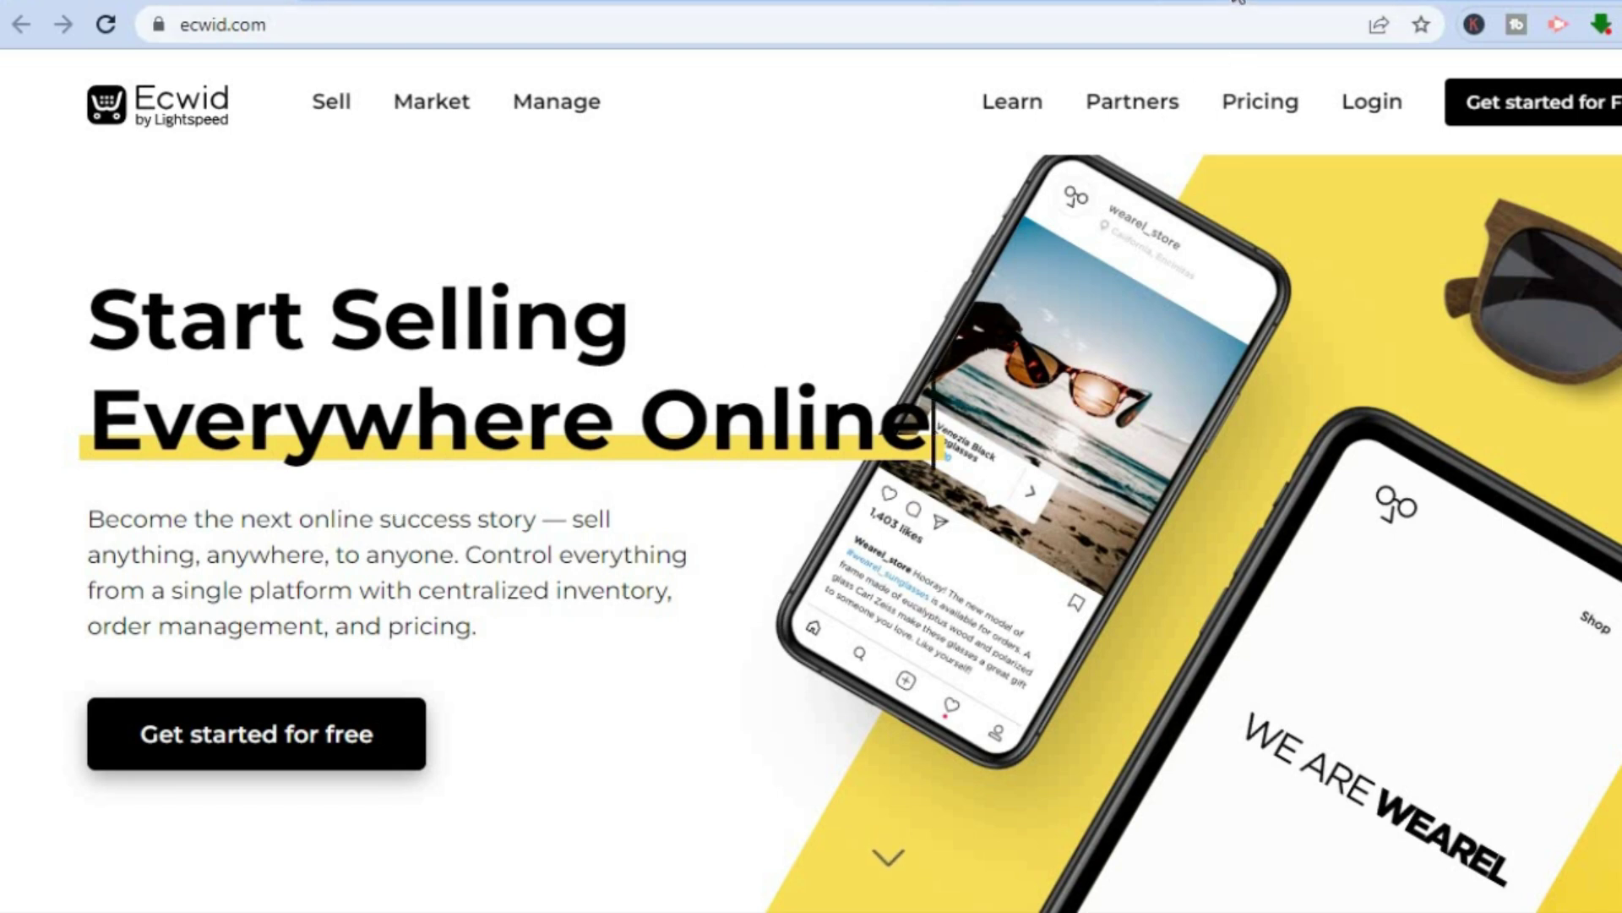
# View the Ecwid home page and pricing plans, ending on the Ecwid store's dashboard
pyautogui.click(1239, 4)
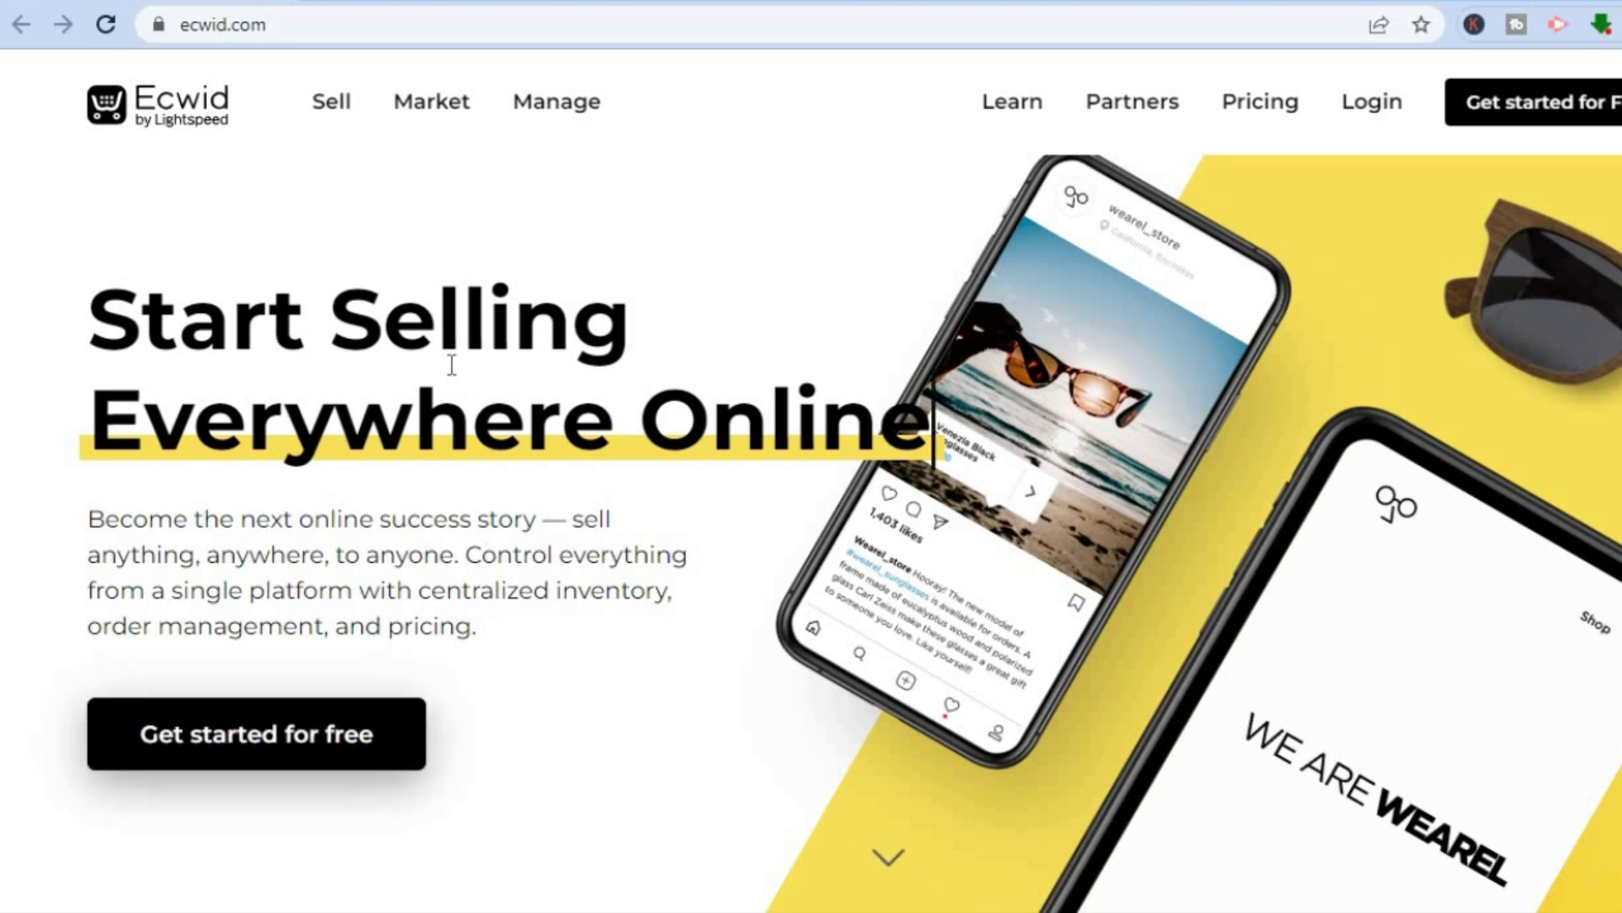
pyautogui.click(404, 5)
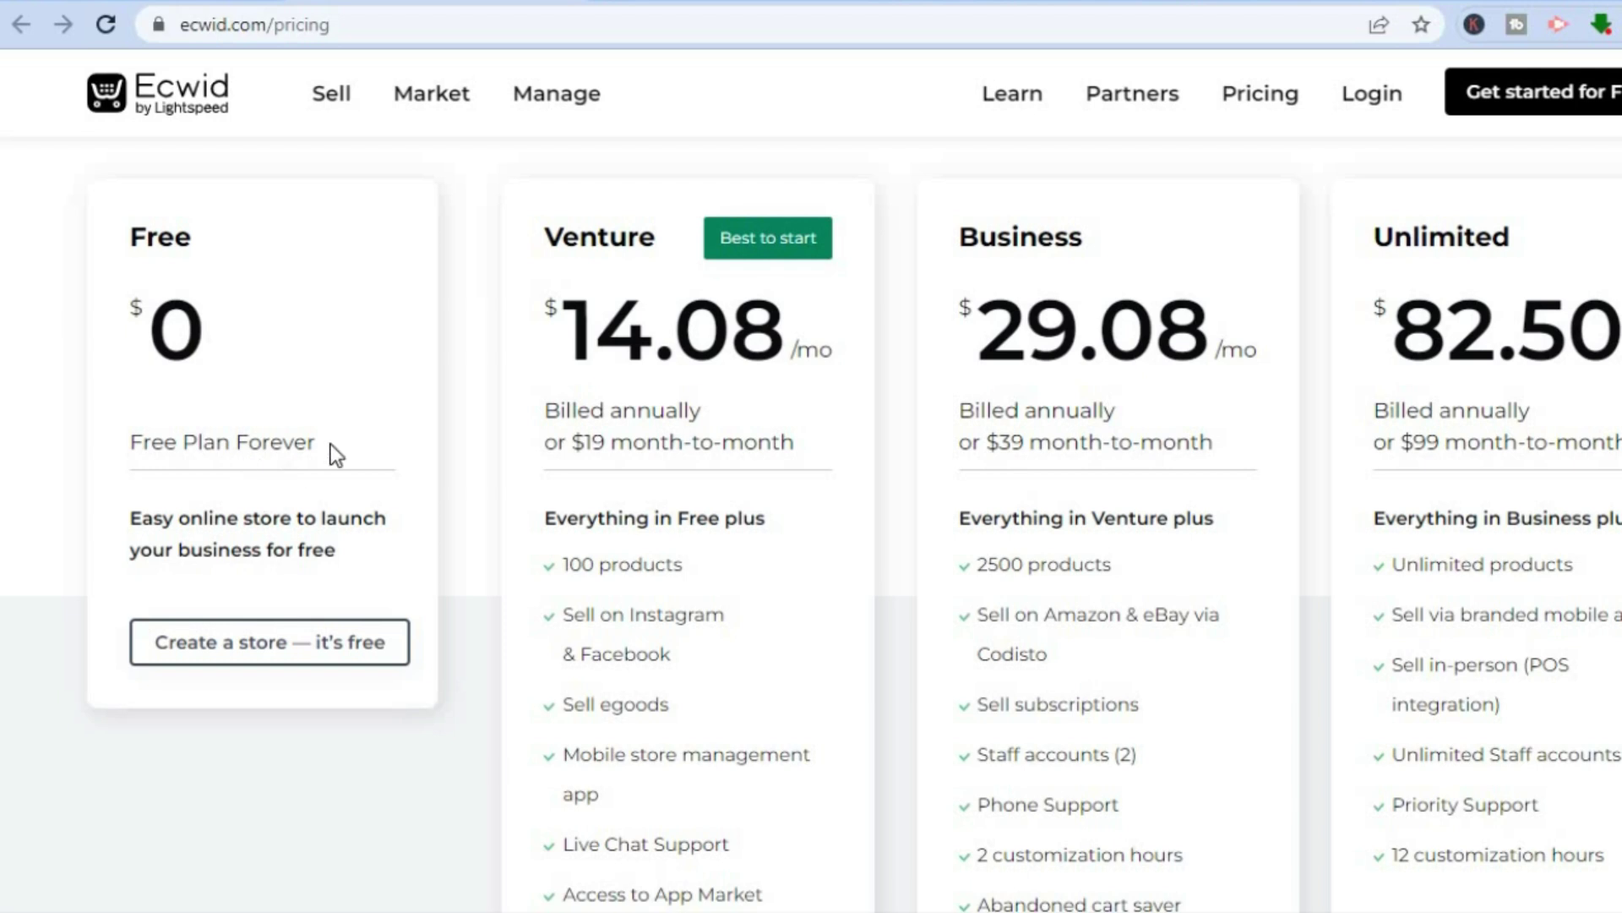
pyautogui.click(177, 3)
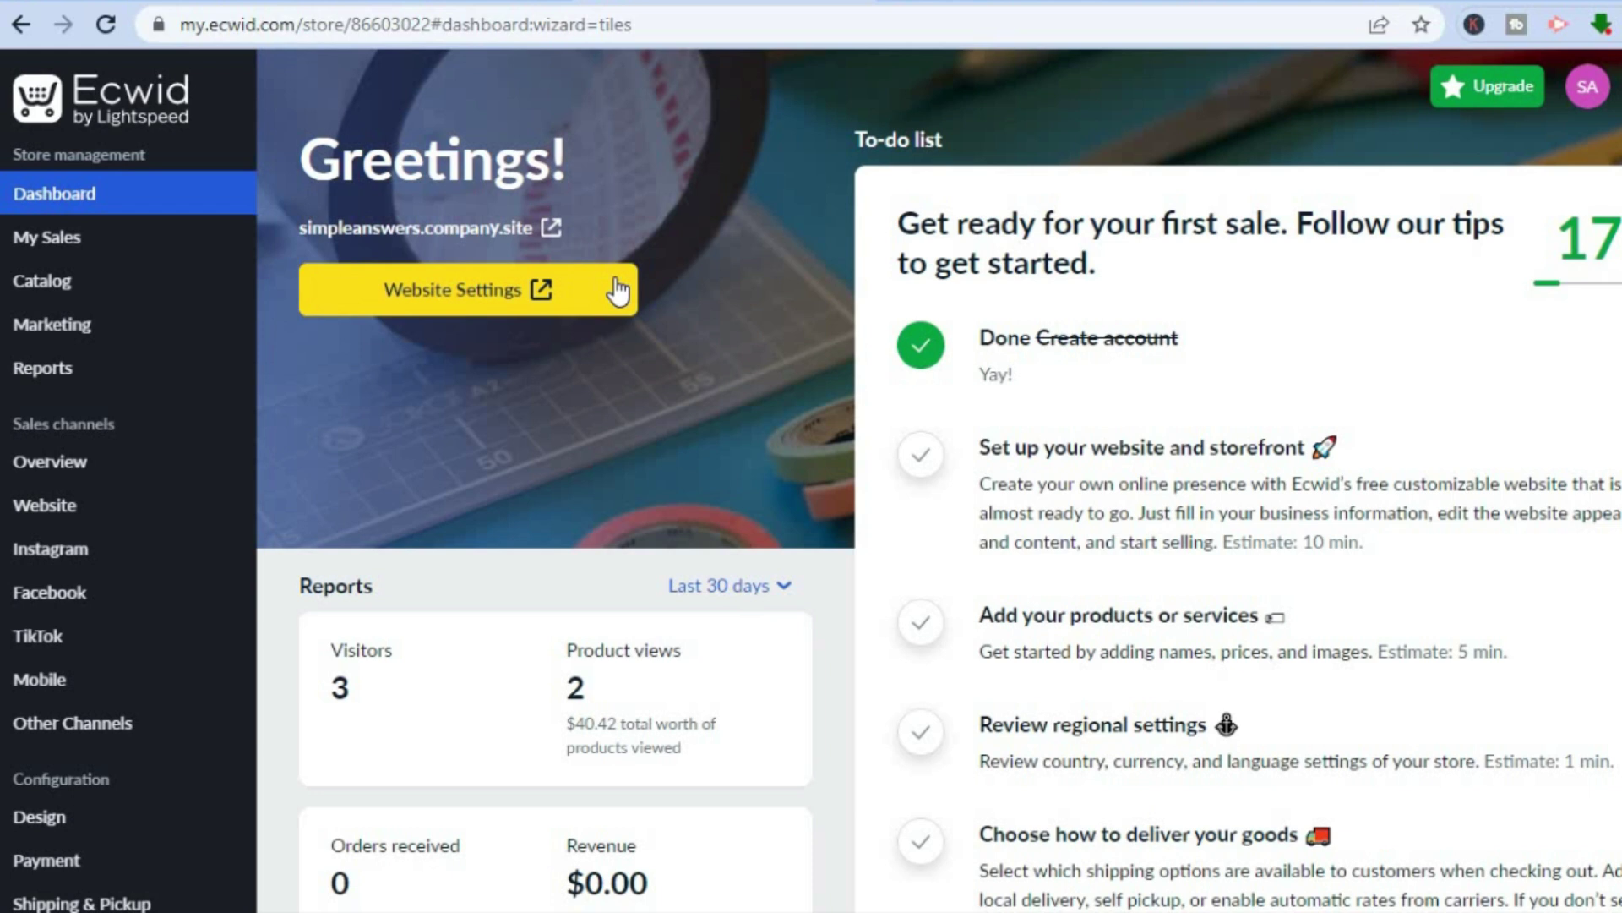
# Open the Dropshipping category of Ecwid's App Market and choose the Sup Dropshipping app
pyautogui.moveTo(114, 252)
pyautogui.scroll(-5, 564, 585)
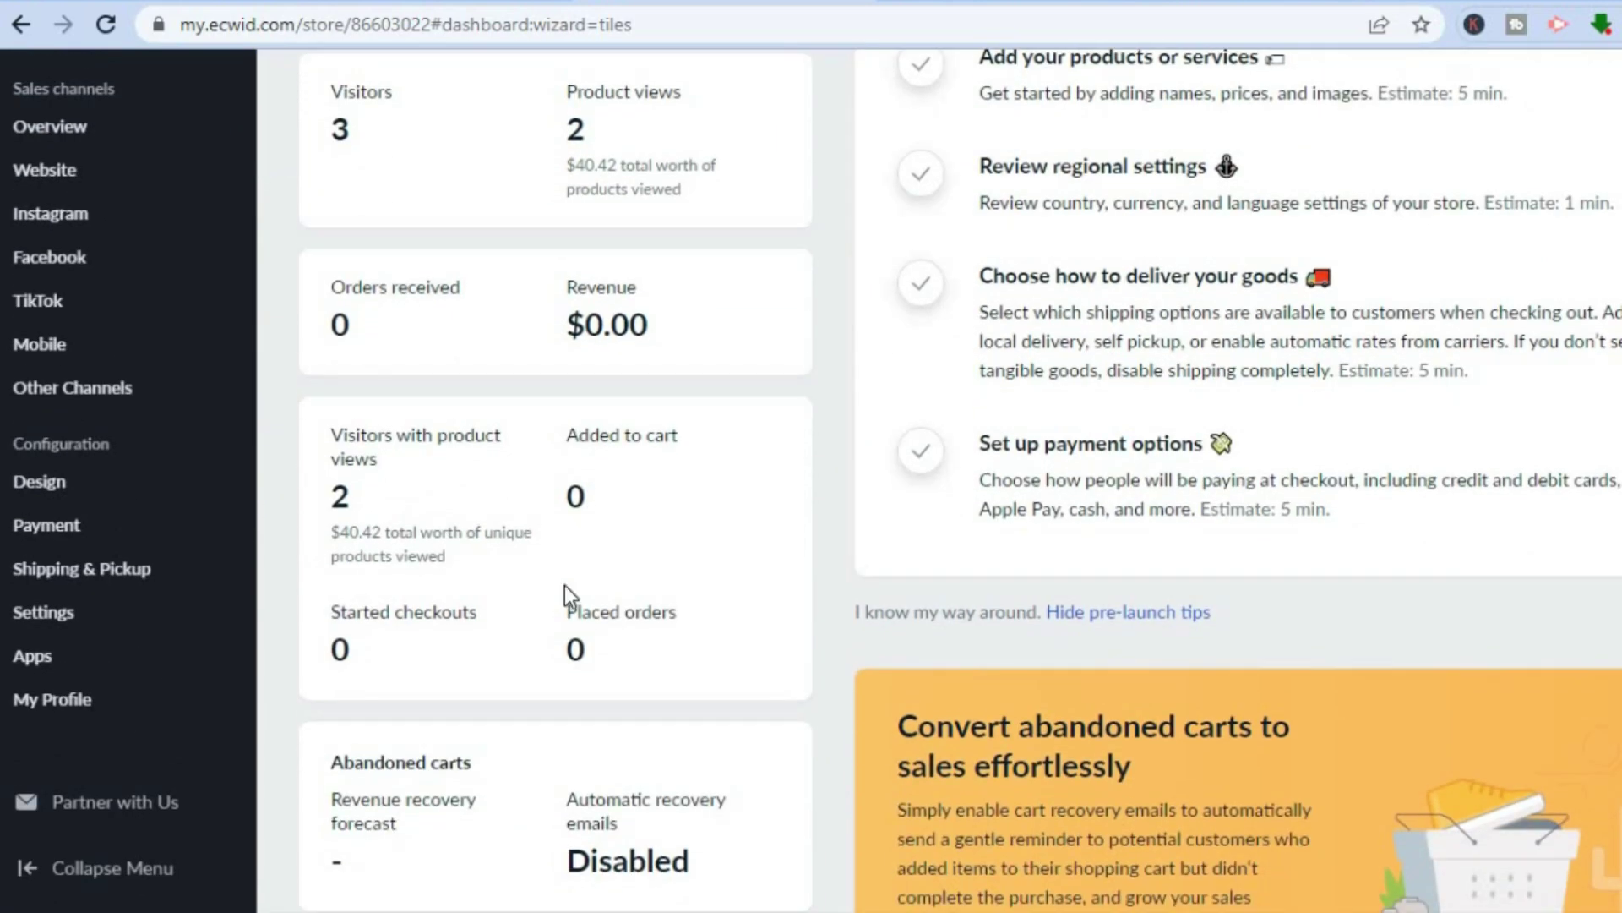
pyautogui.moveTo(120, 655)
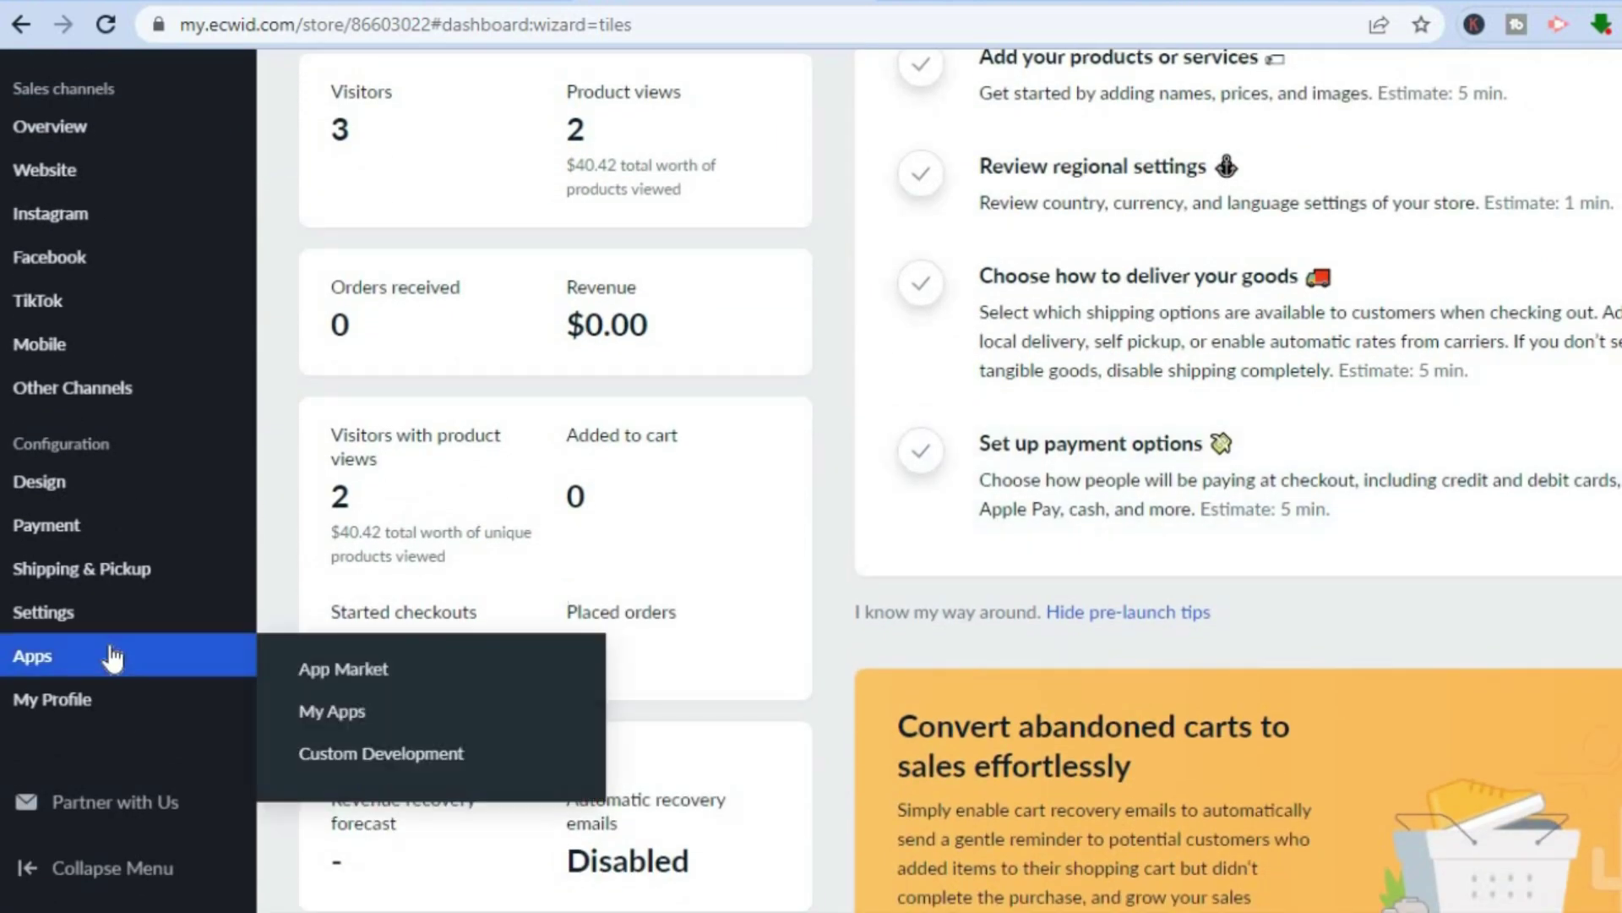
pyautogui.click(314, 671)
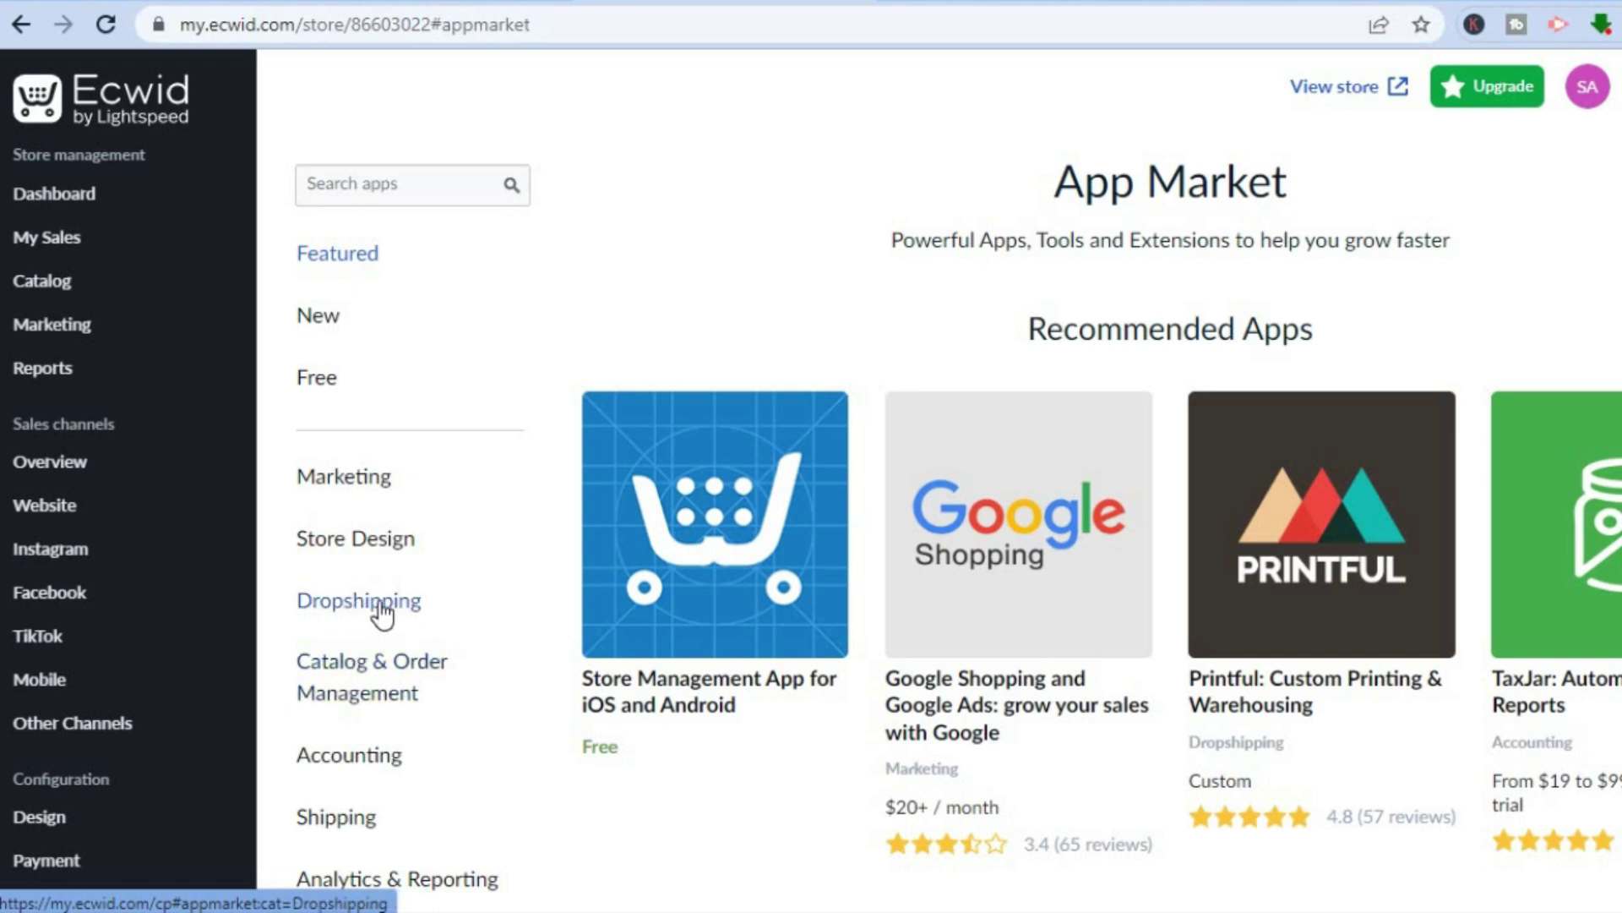
pyautogui.click(350, 602)
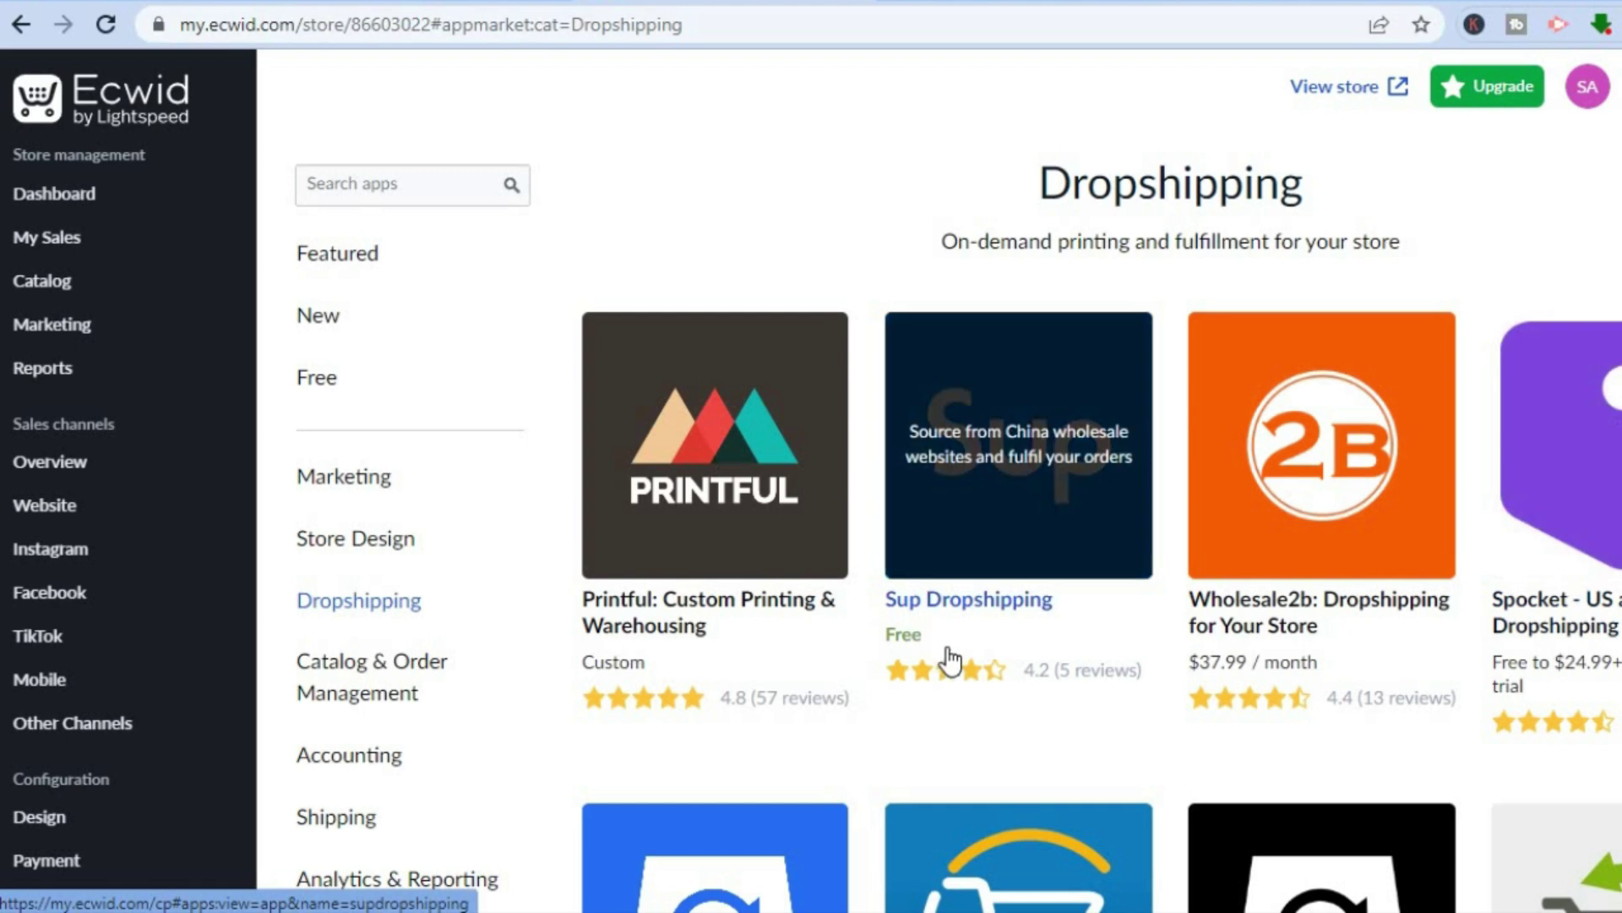
pyautogui.click(984, 598)
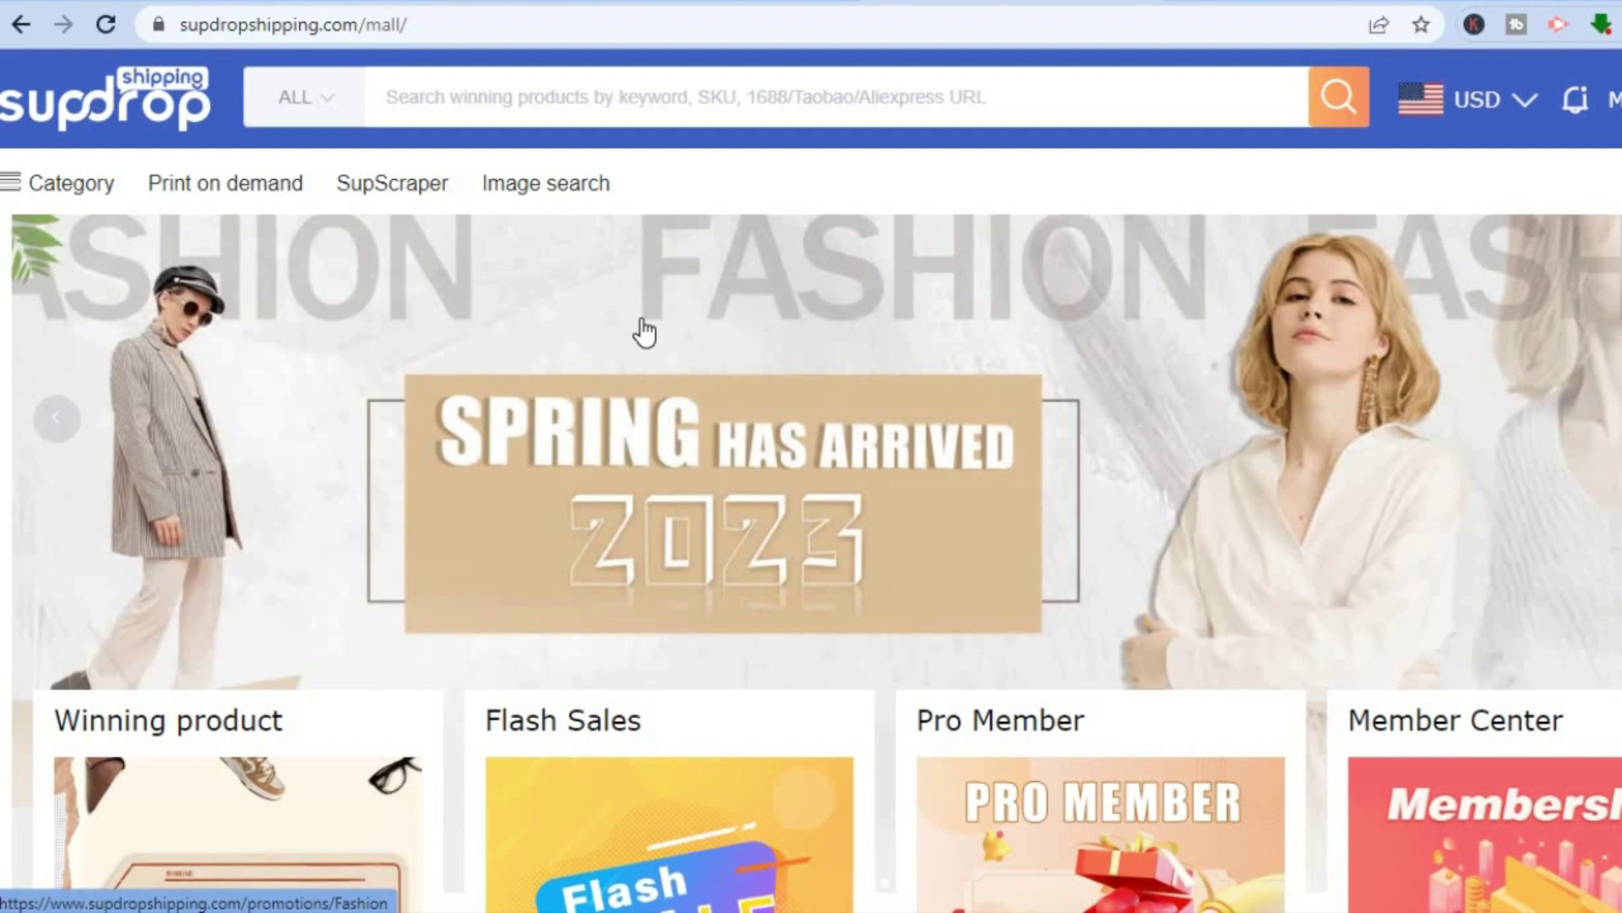
# Search the Sup Dropshipping mall for "watch" and preview the image of the gold 1.69-inch smart watch
pyautogui.click(585, 112)
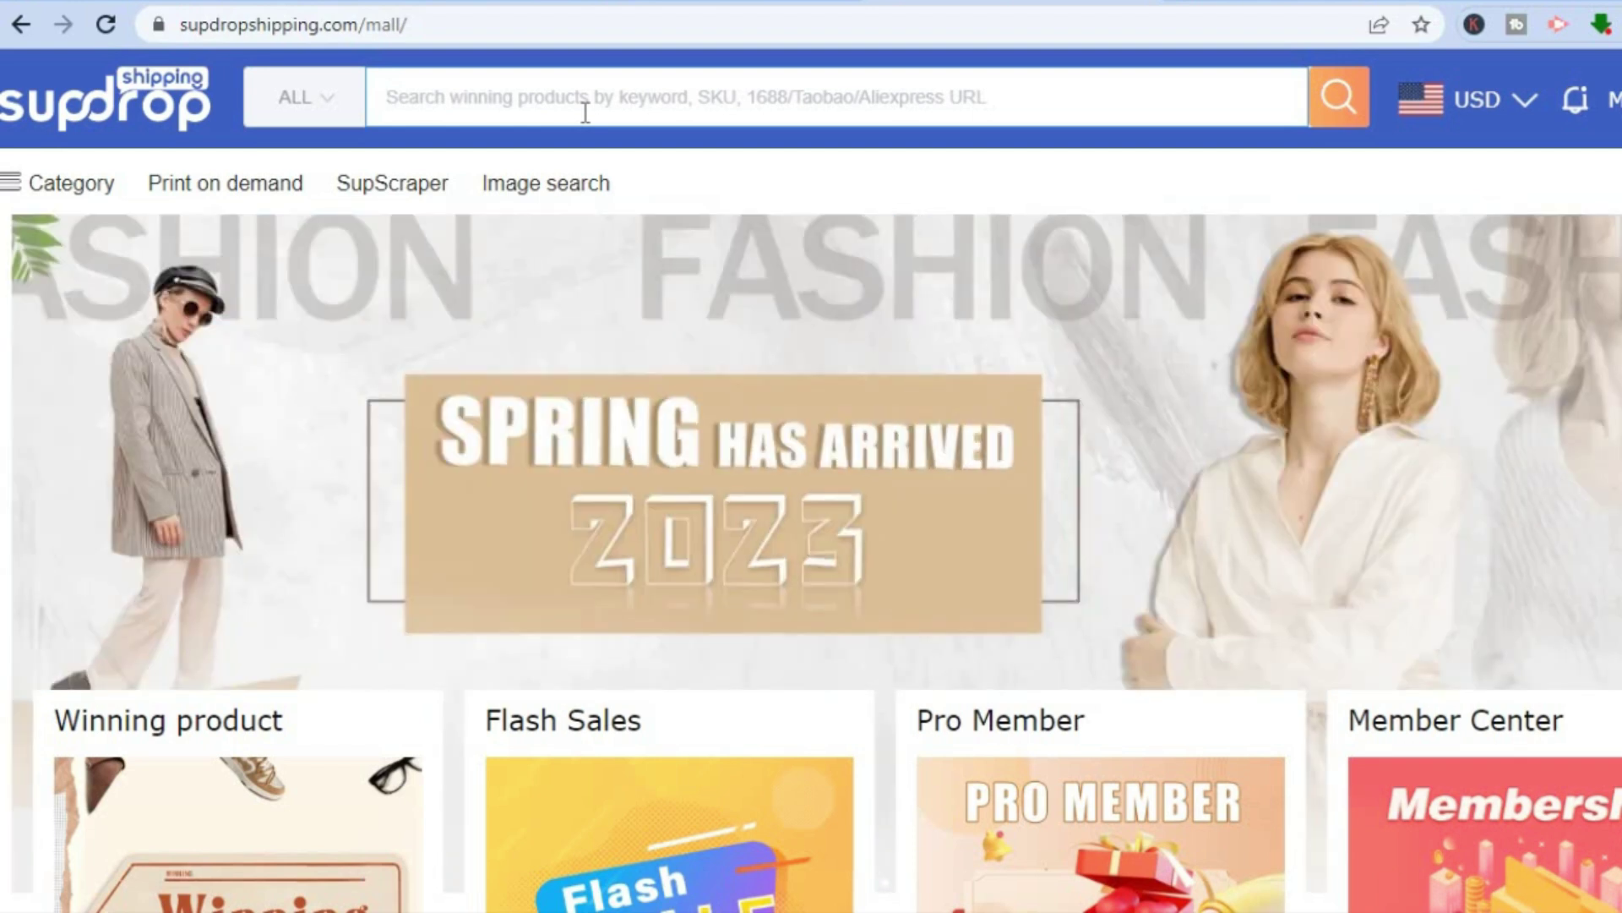
pyautogui.write('watch')
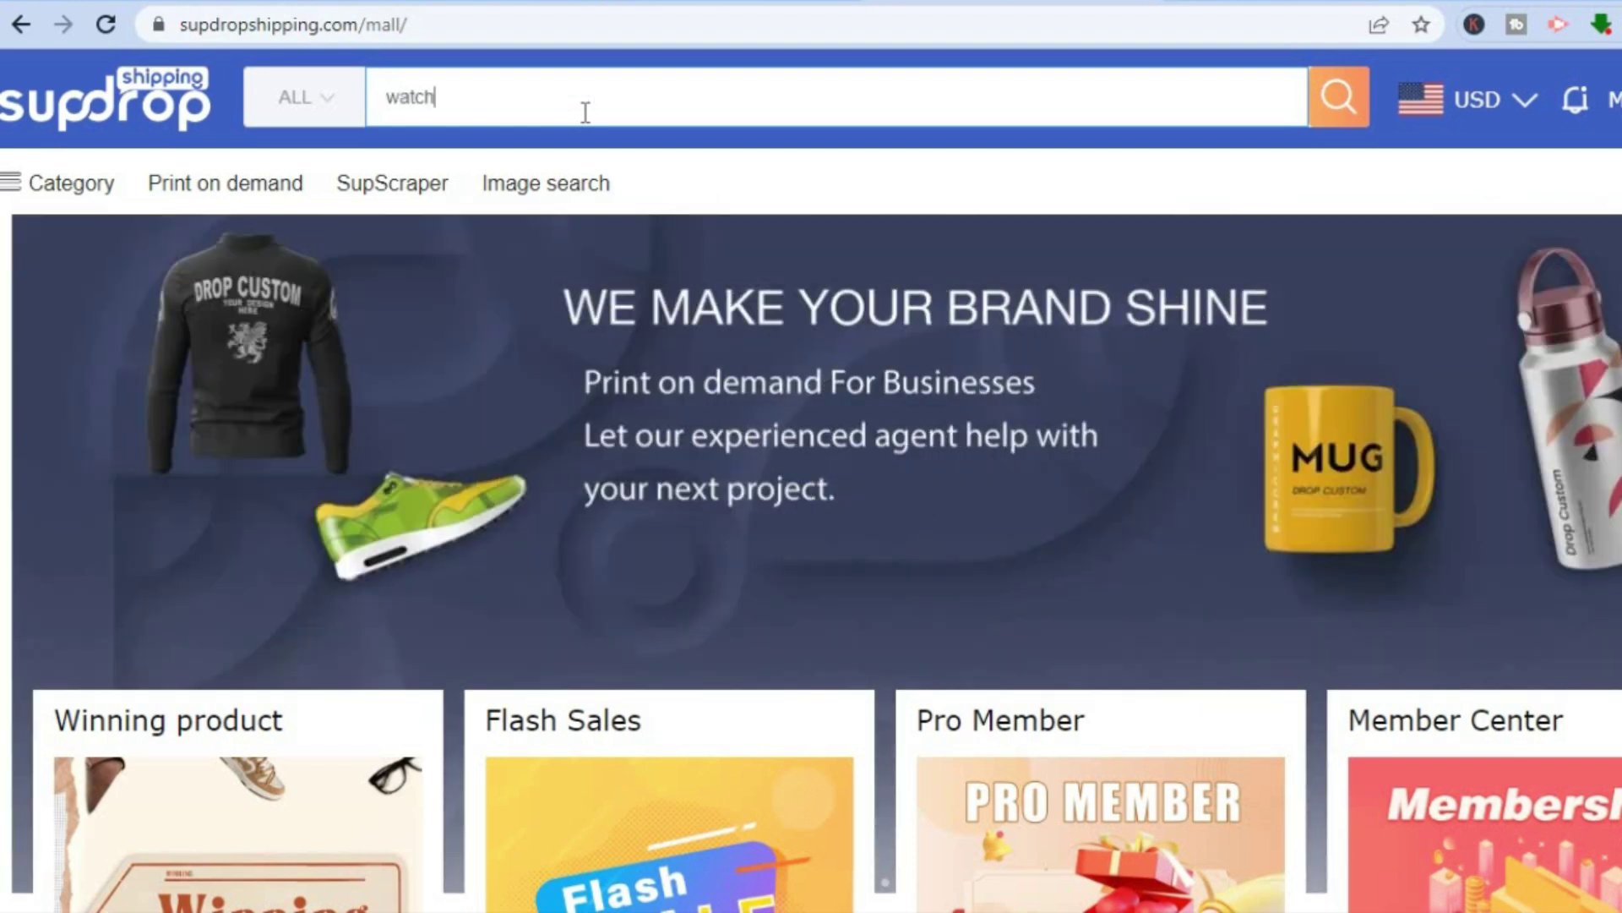
pyautogui.press('Return')
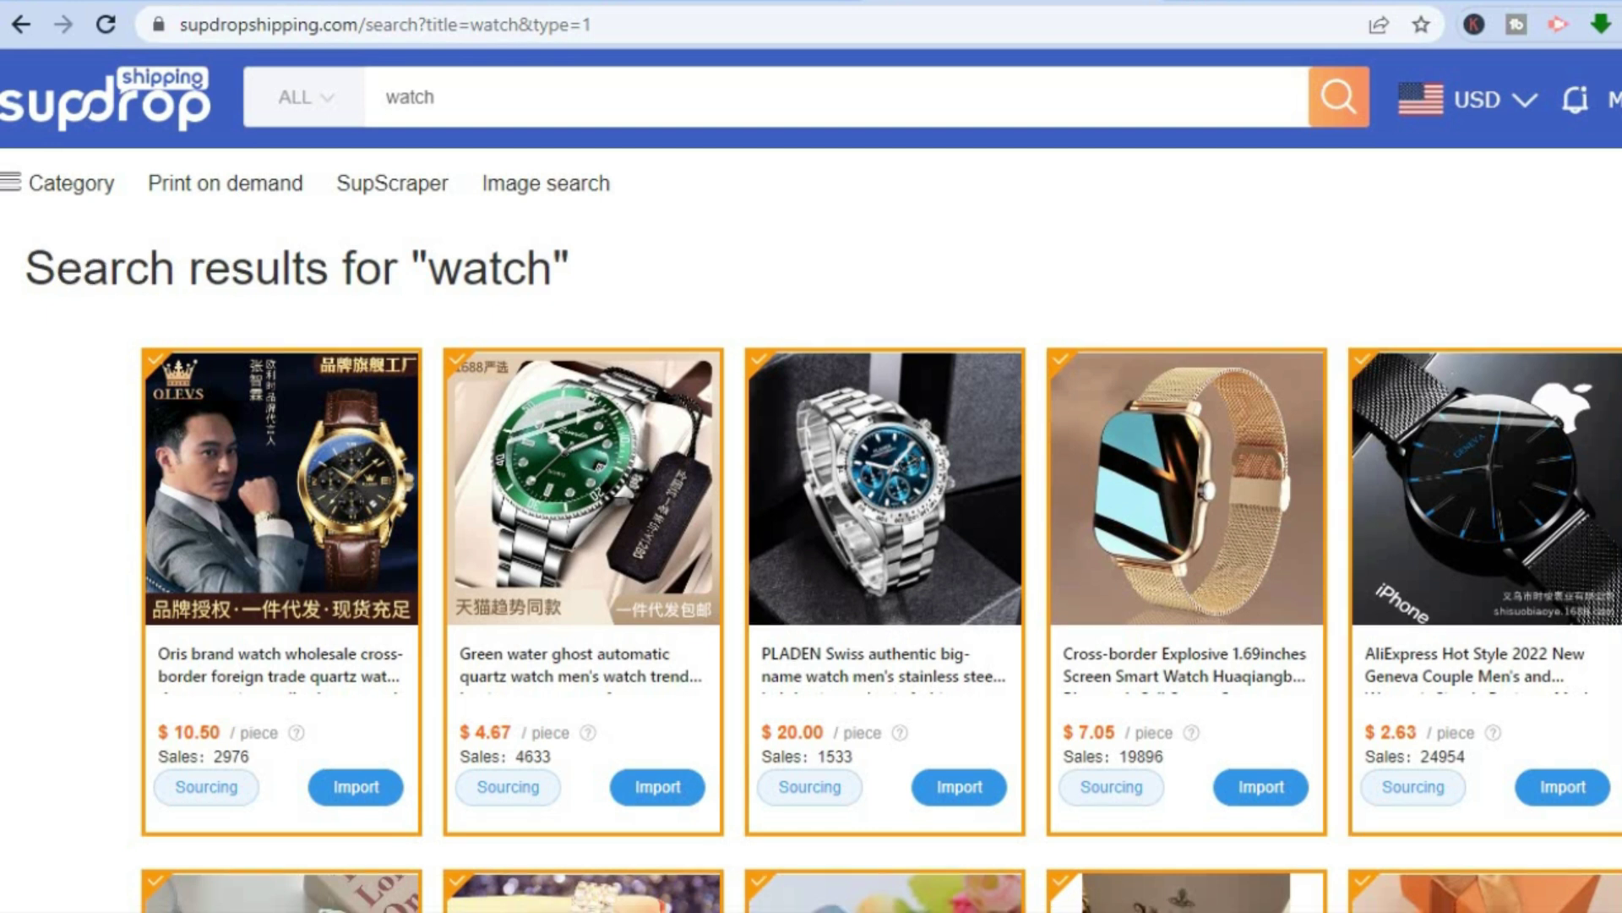
pyautogui.scroll(-2, 880, 562)
pyautogui.scroll(2, 1275, 512)
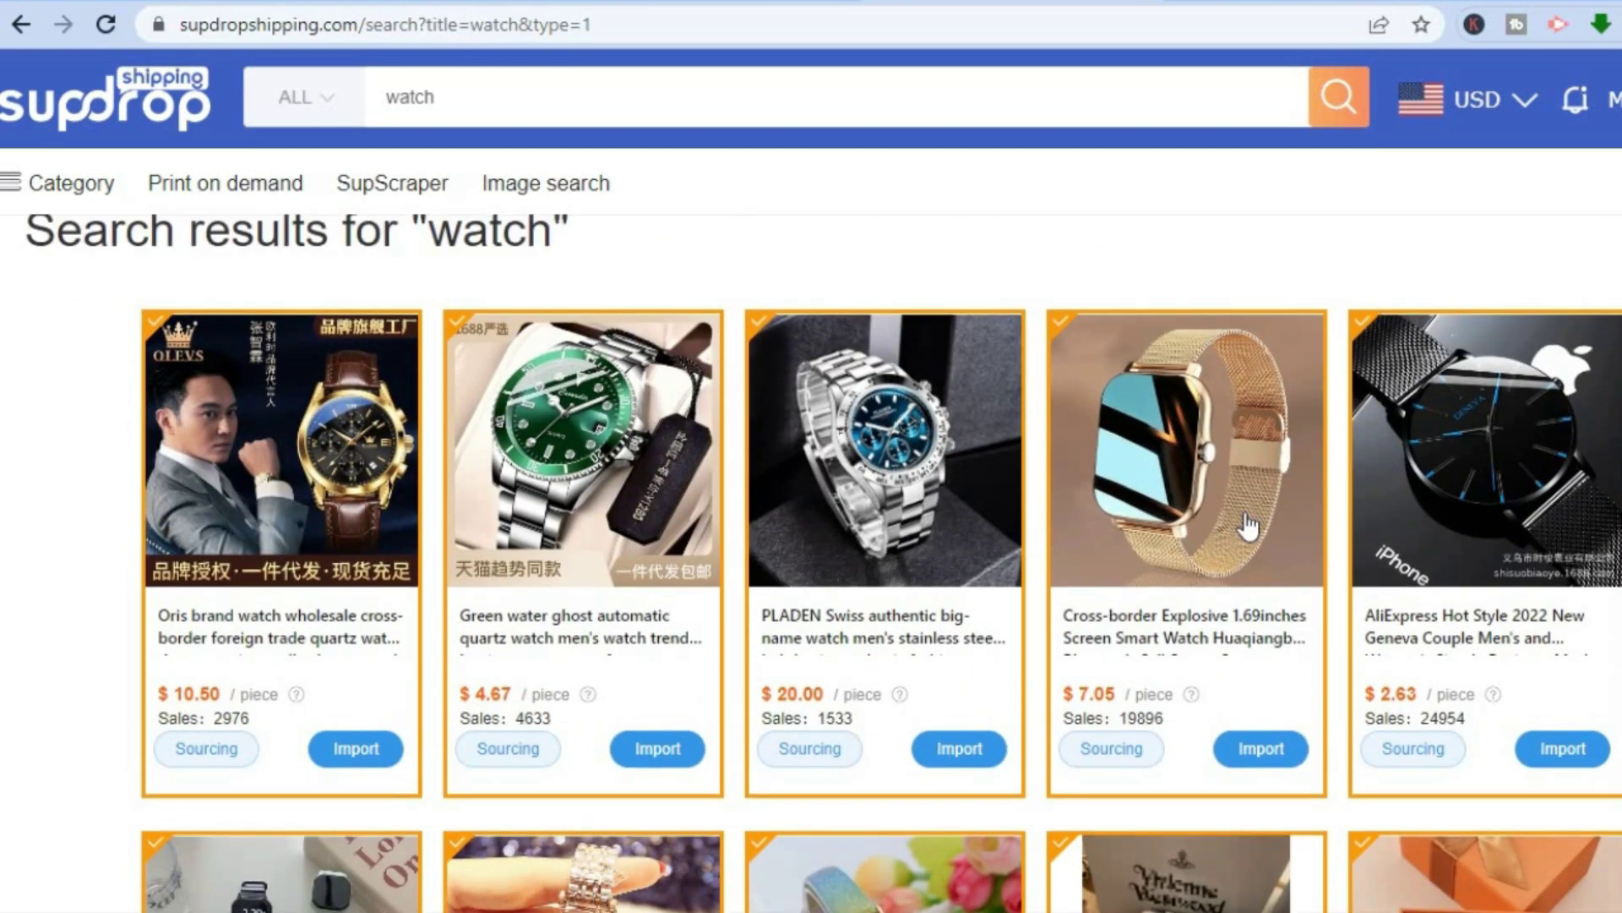
pyautogui.click(1168, 452)
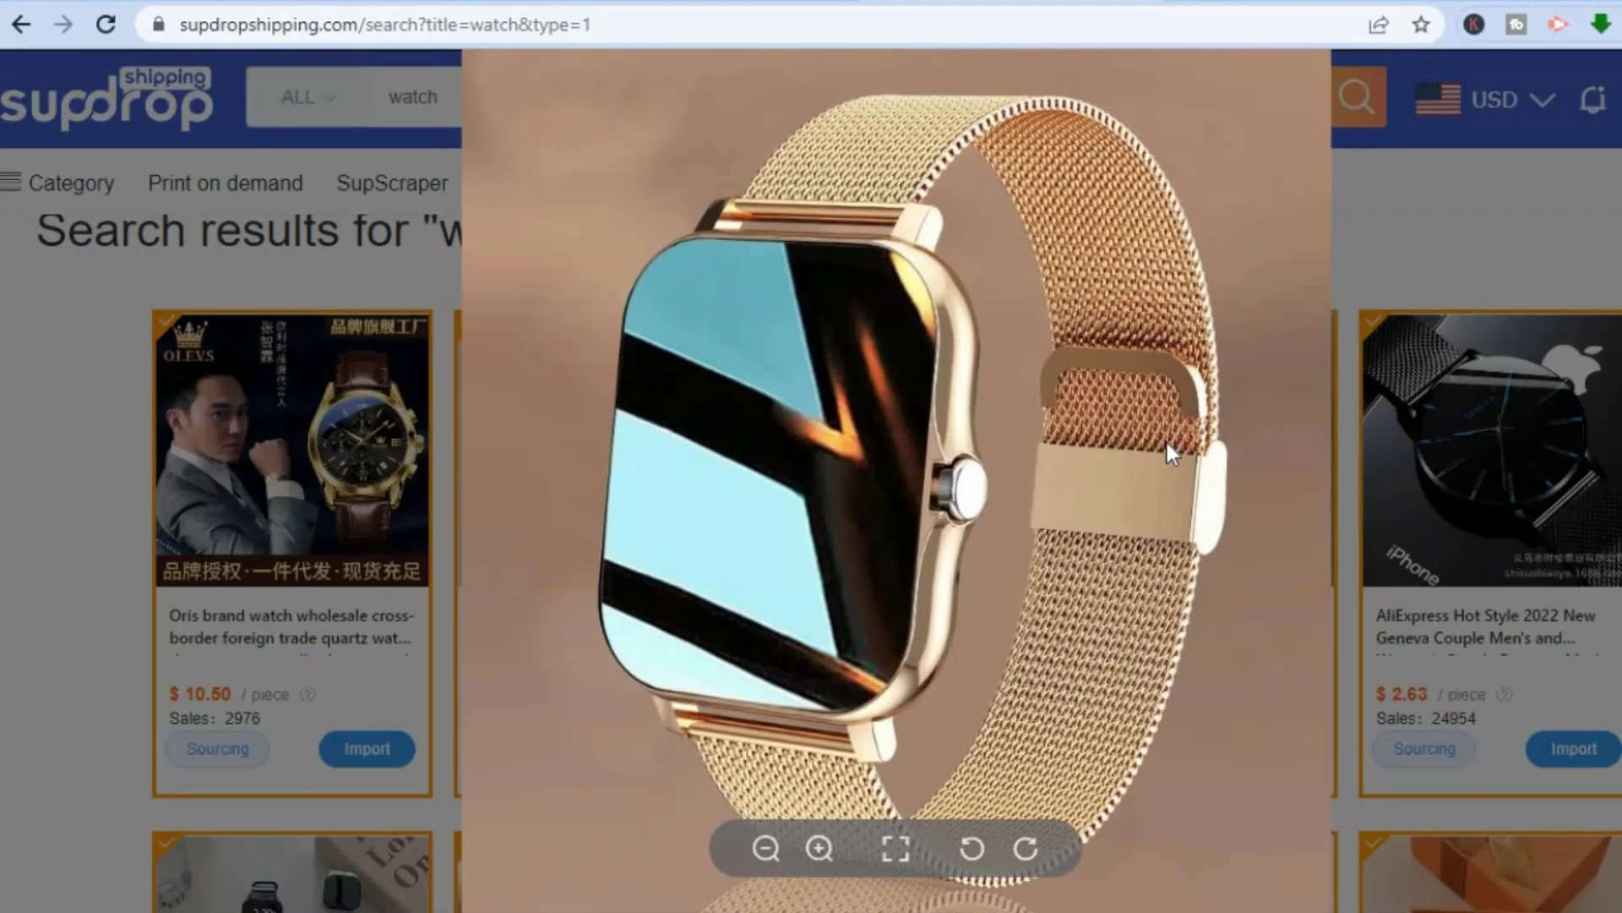
pyautogui.click(1401, 262)
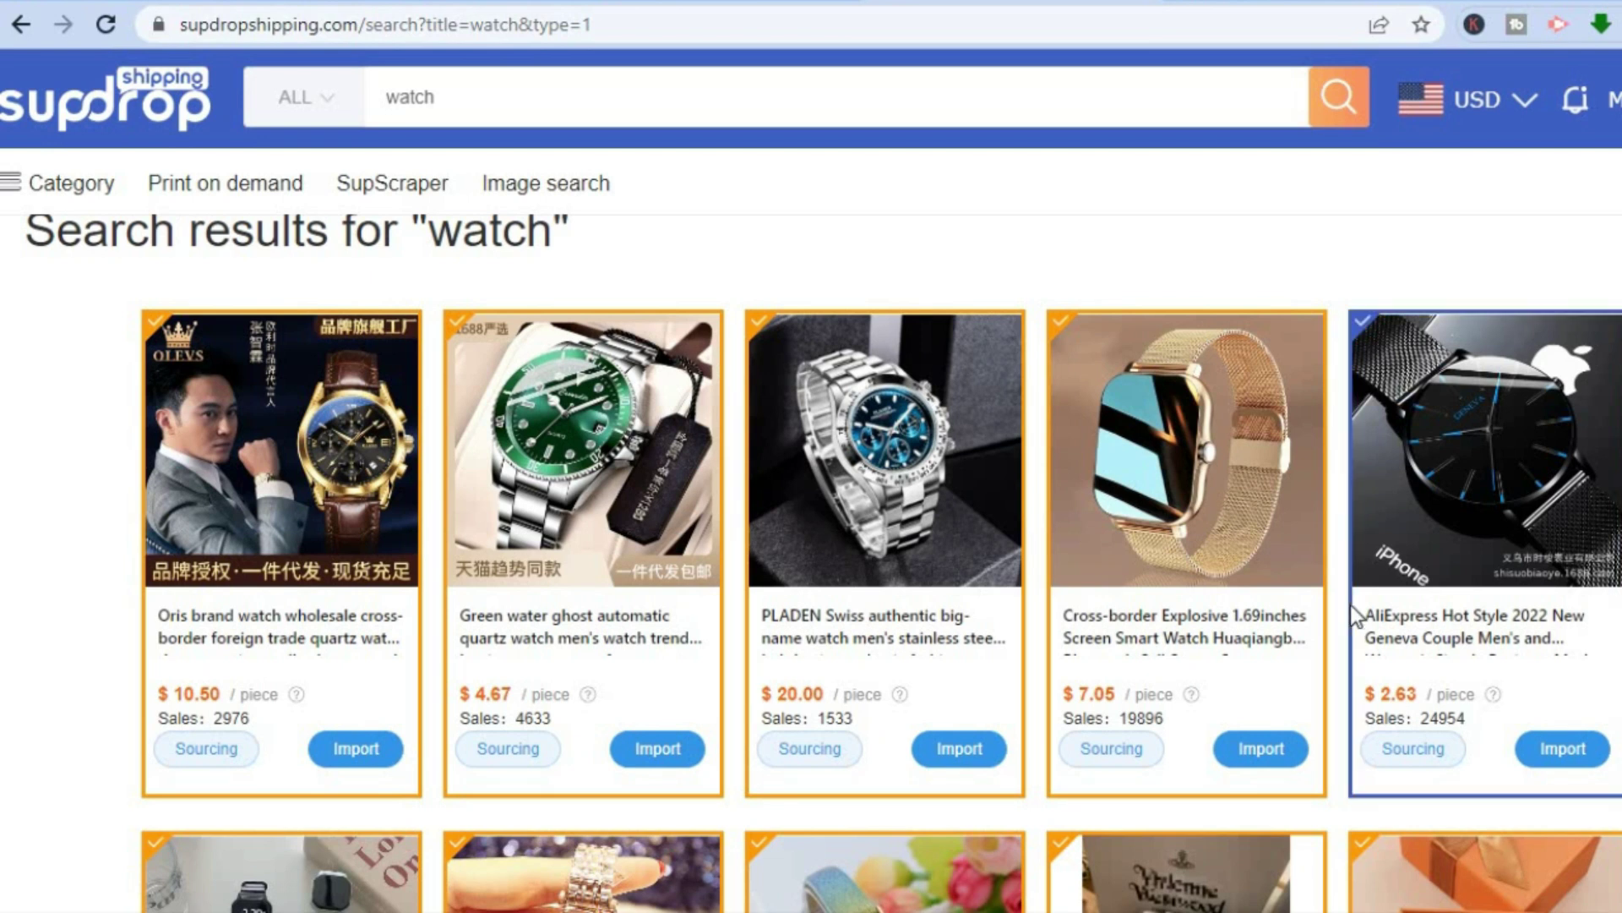
# Import the gold 1.69-inch smart watch and open the imported products list
pyautogui.click(1263, 748)
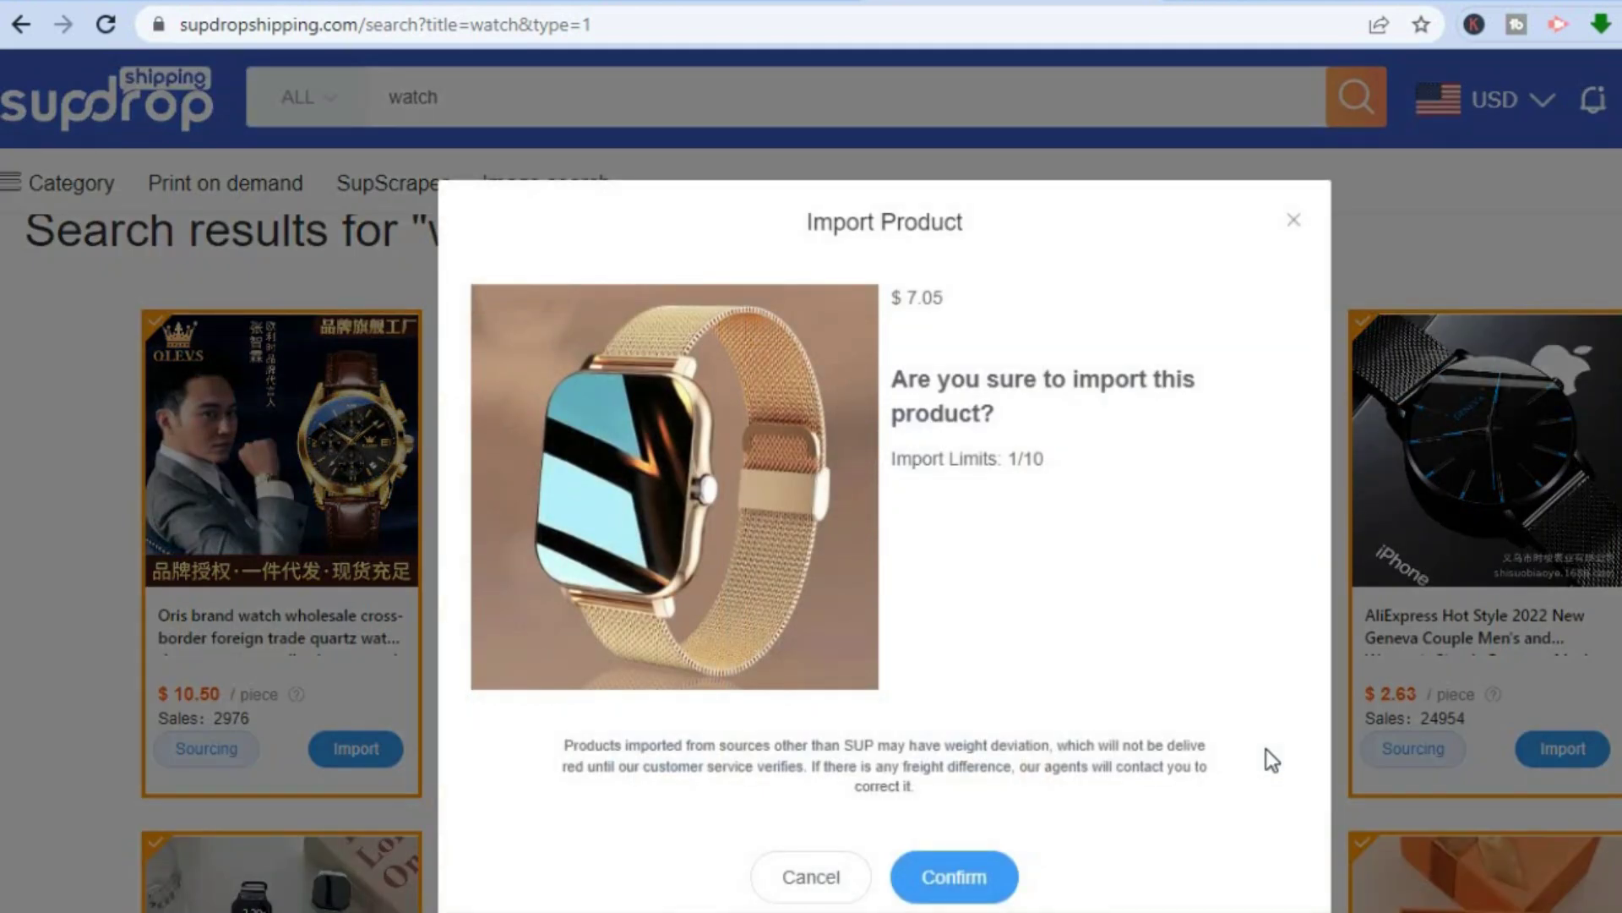
pyautogui.click(967, 859)
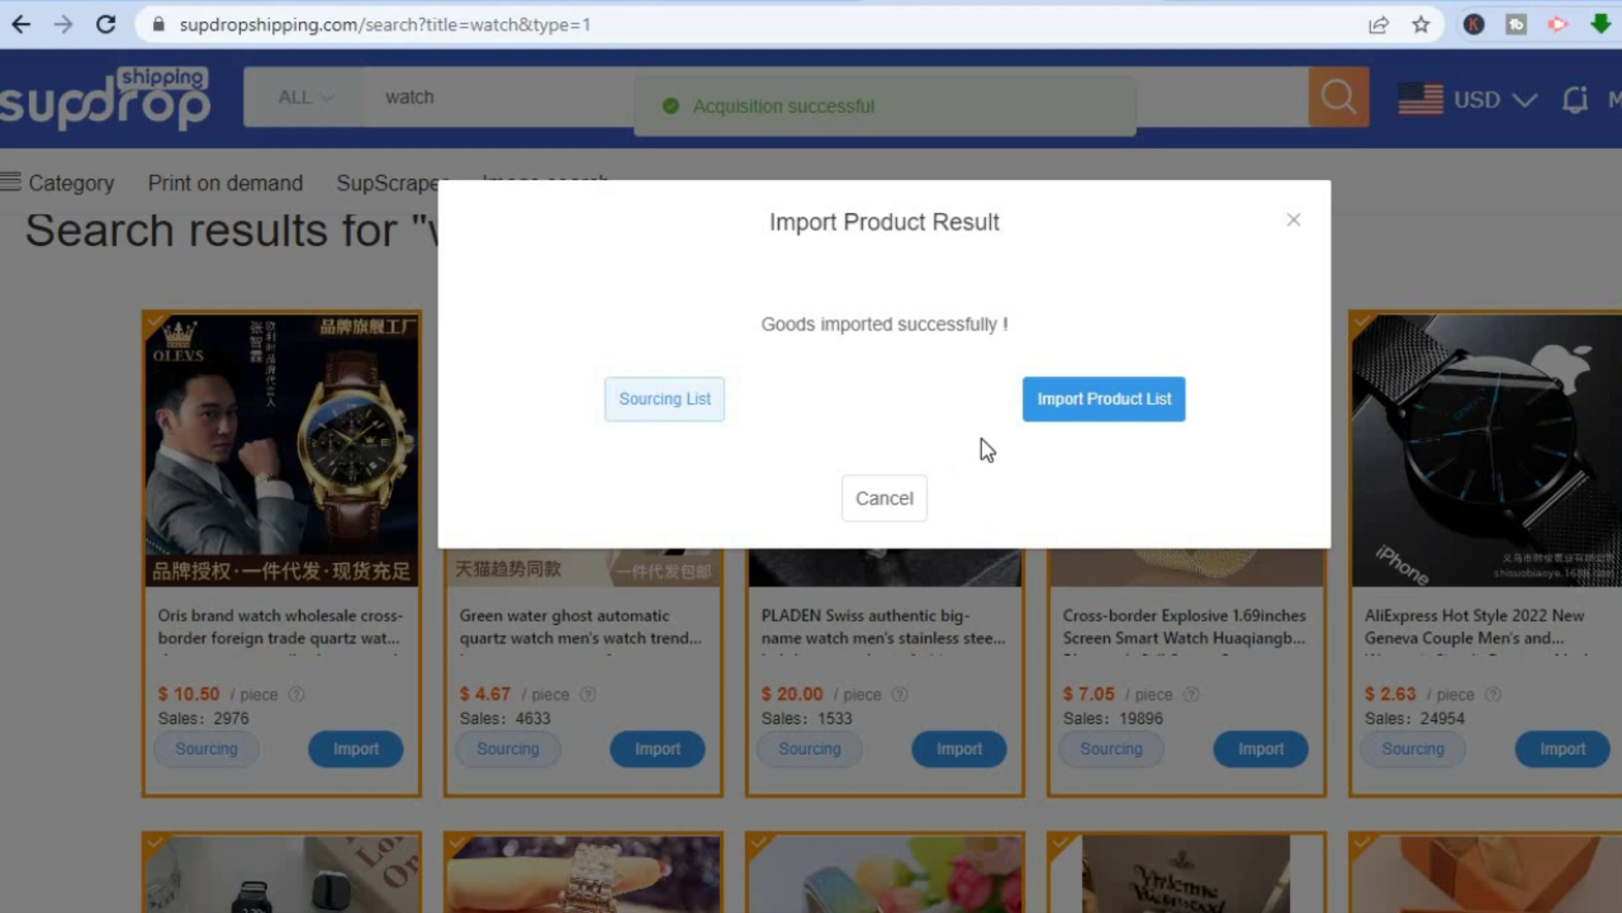
pyautogui.click(1107, 394)
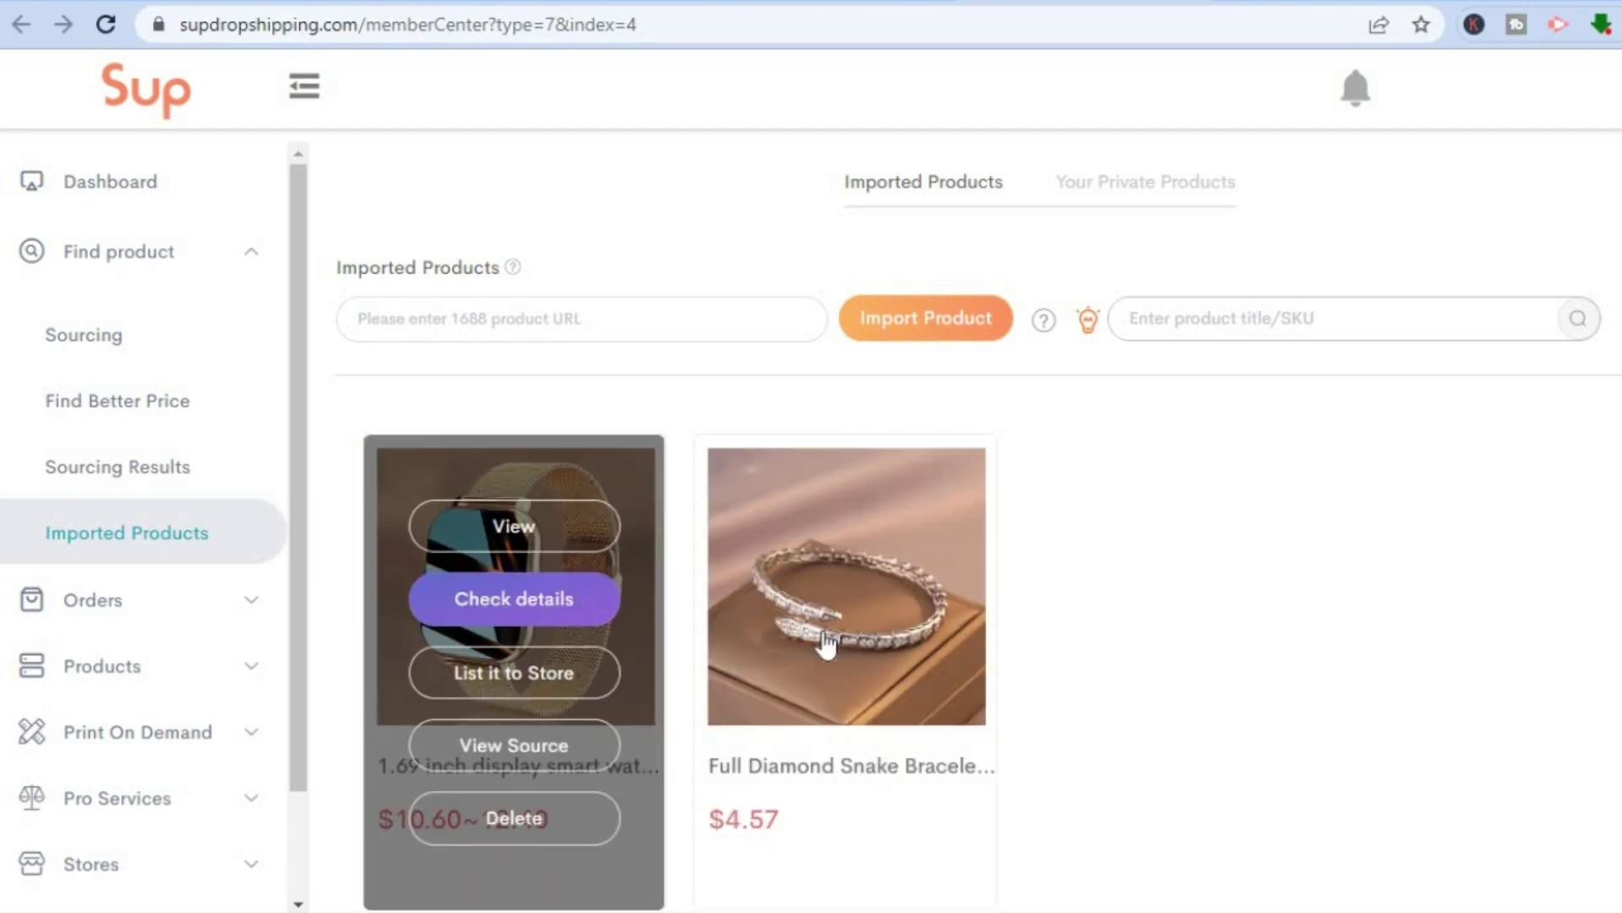
# Switch to the AliExpress home page for a look and return to the imported products list
pyautogui.moveTo(850, 648)
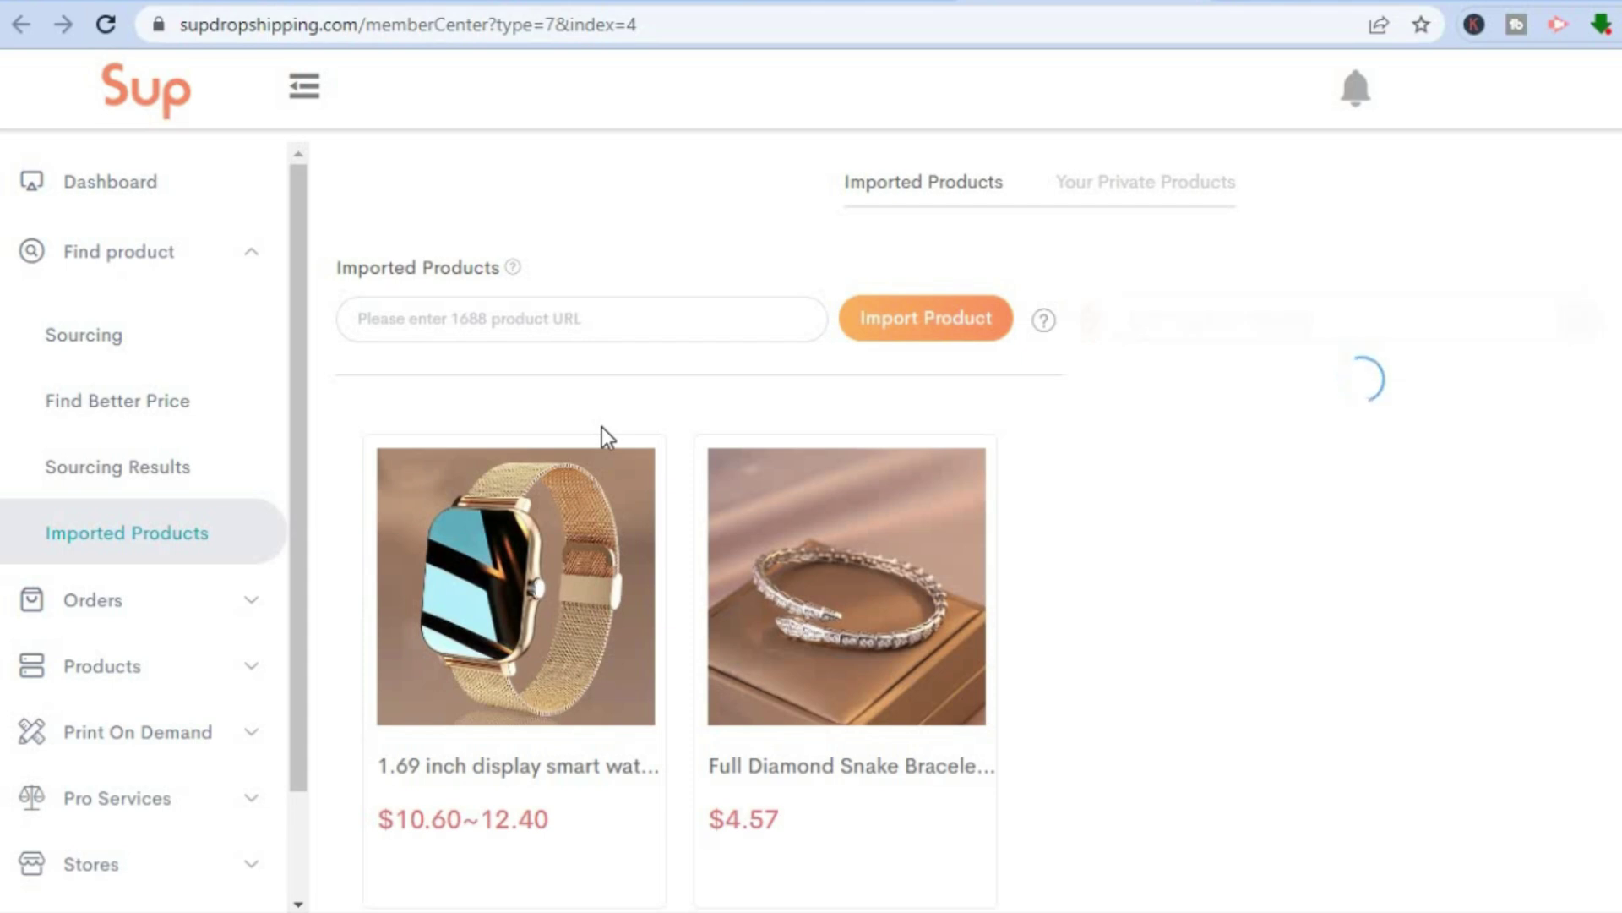
pyautogui.click(1277, 1)
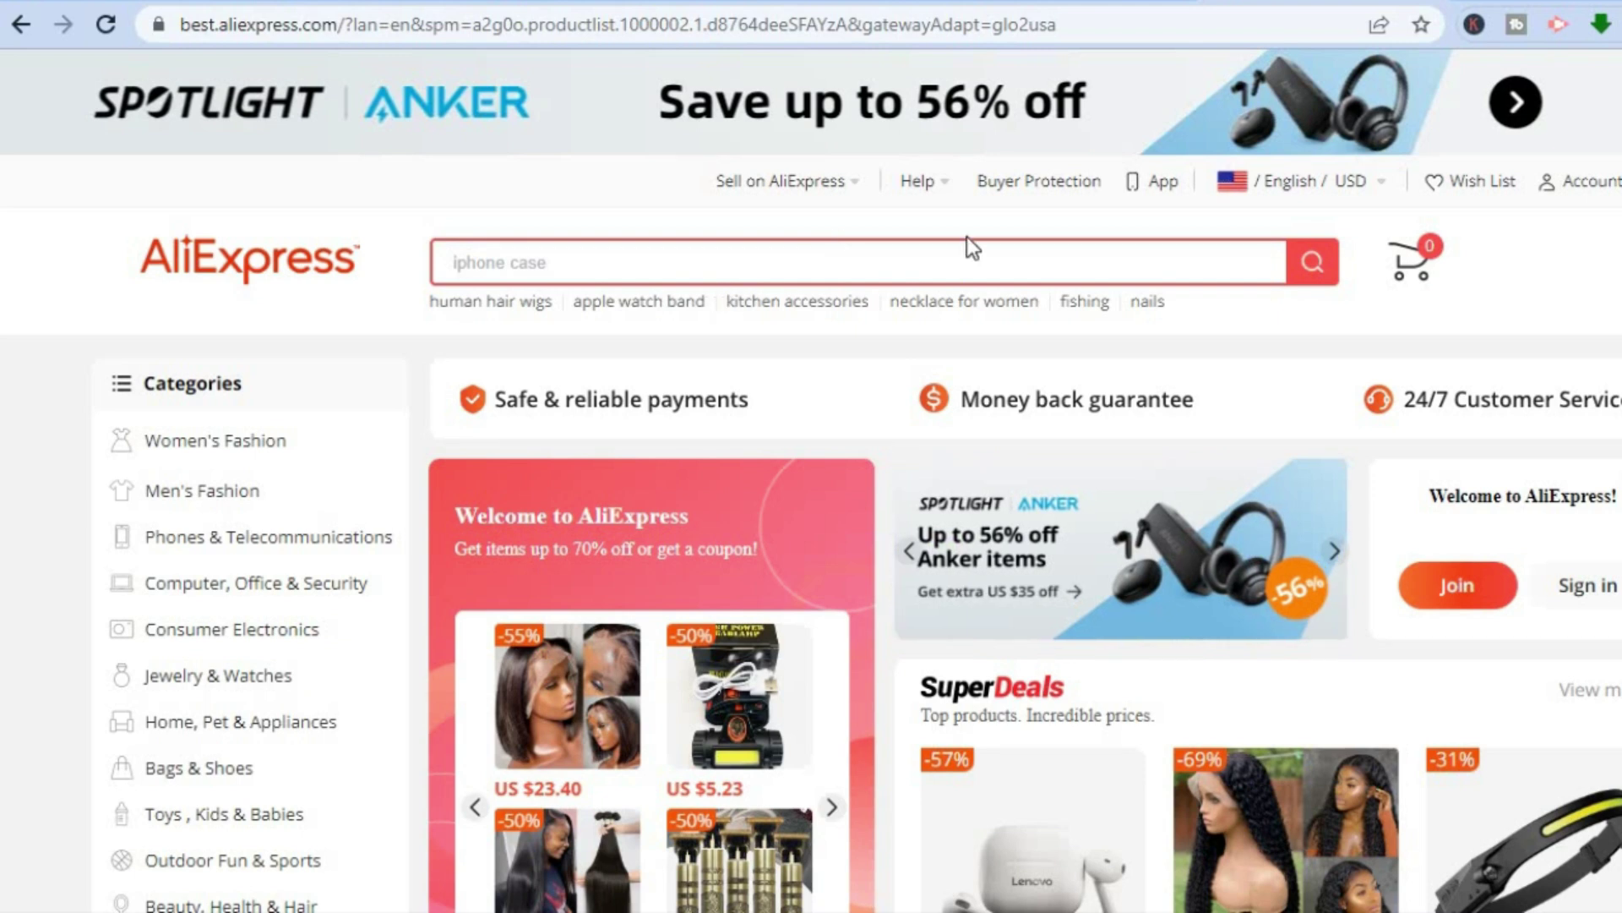
pyautogui.click(1112, 25)
pyautogui.click(1088, 2)
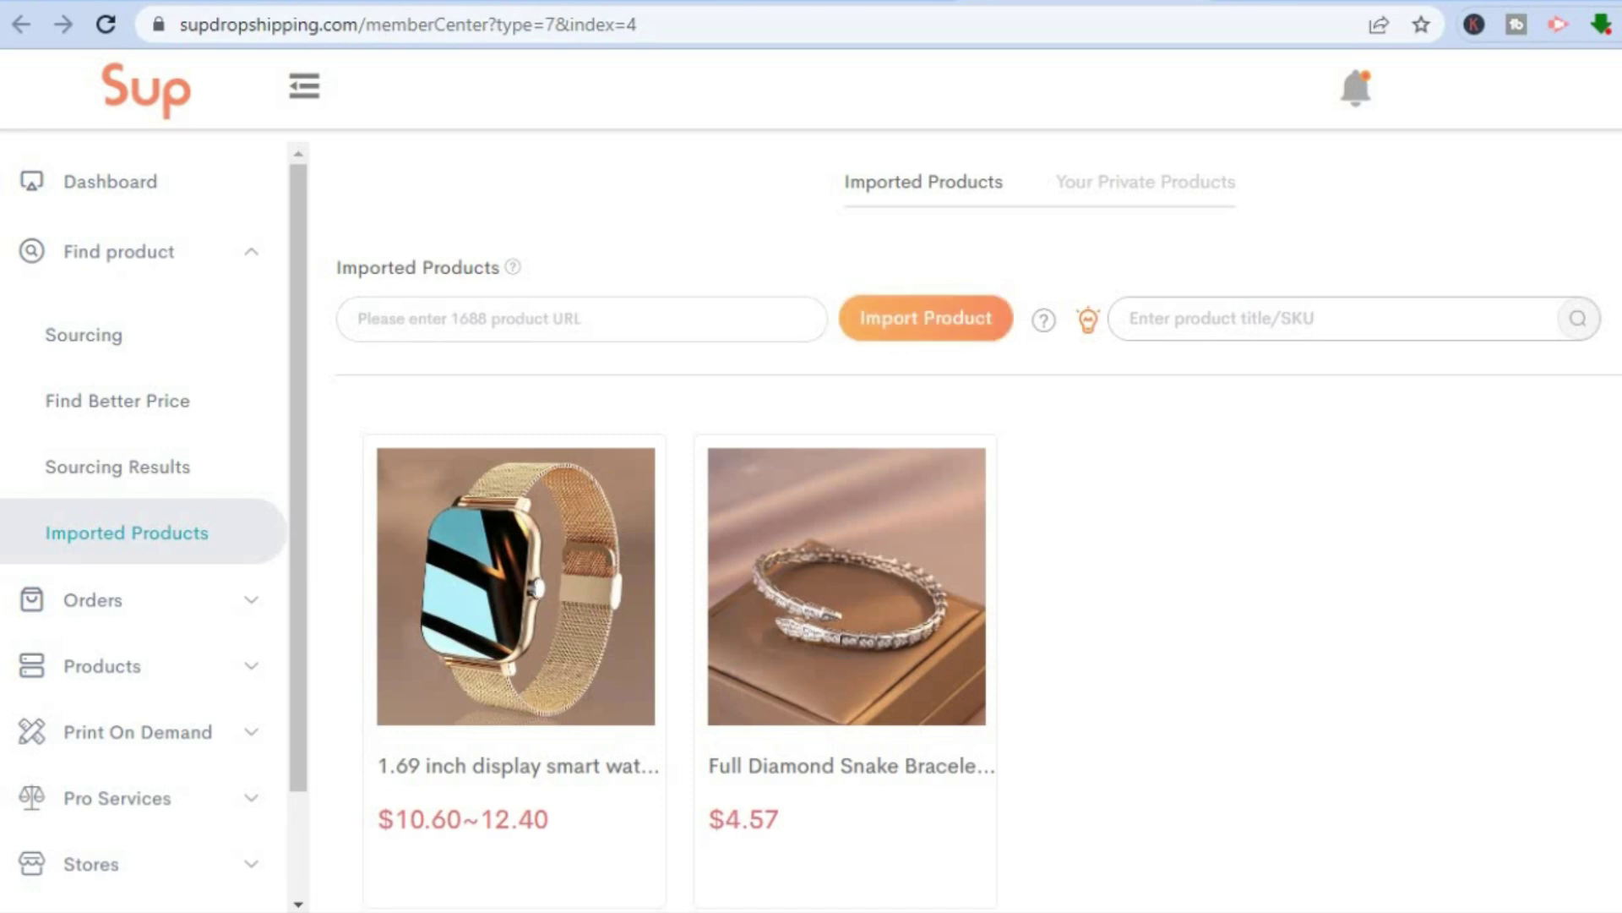
# Open the store listing form for the imported 1.69 inch display smart watch
pyautogui.scroll(-1, 1152, 525)
pyautogui.moveTo(551, 561)
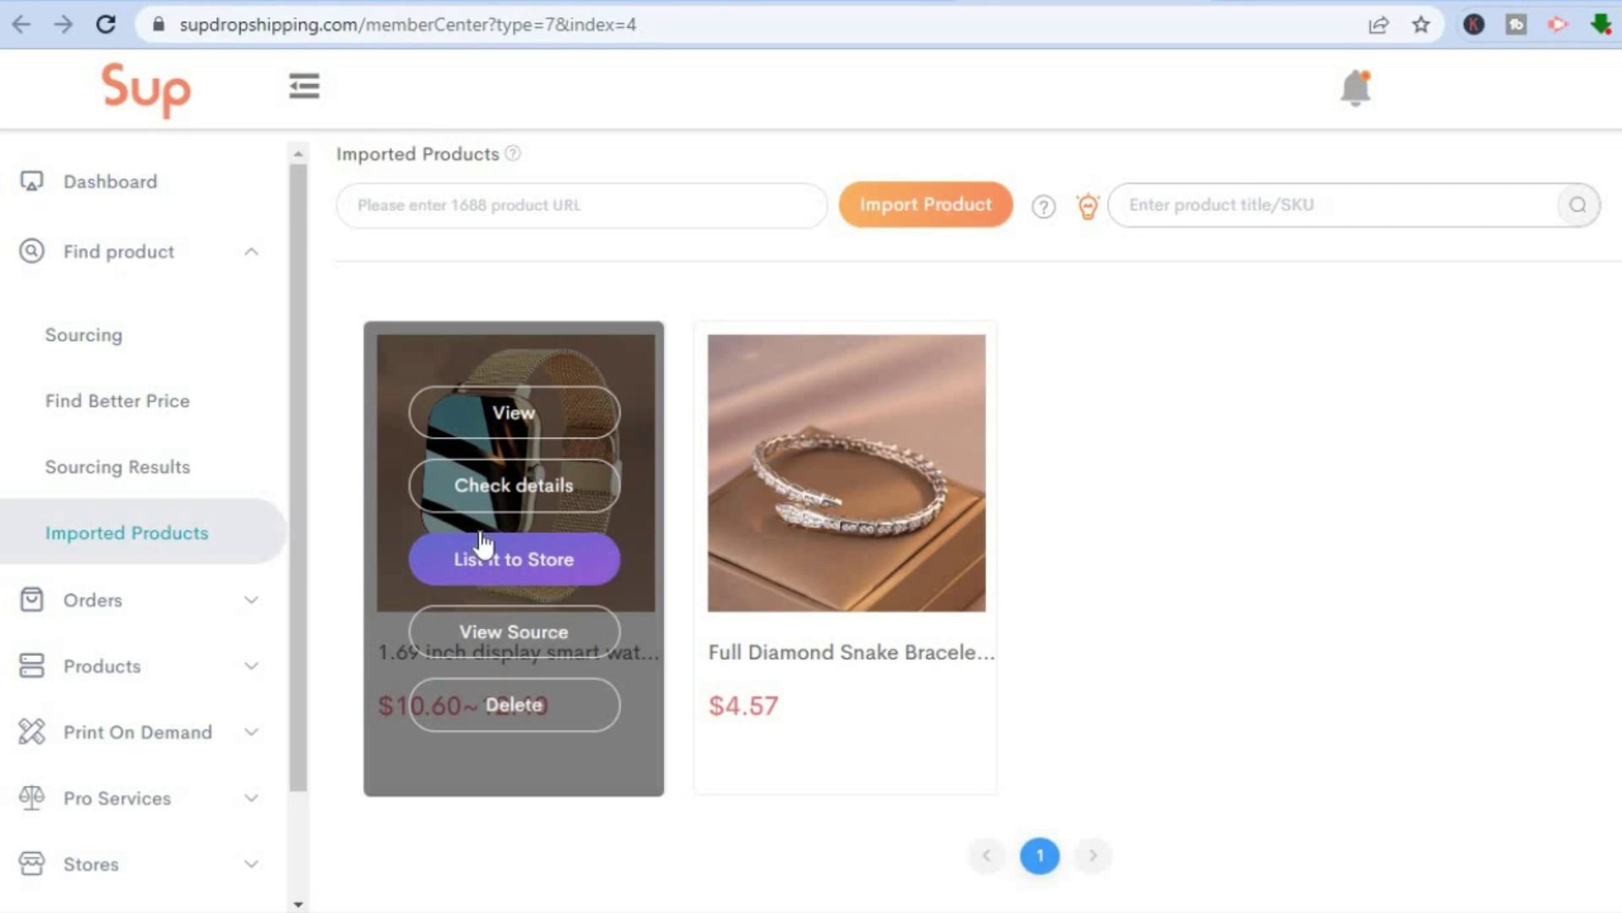
pyautogui.click(529, 557)
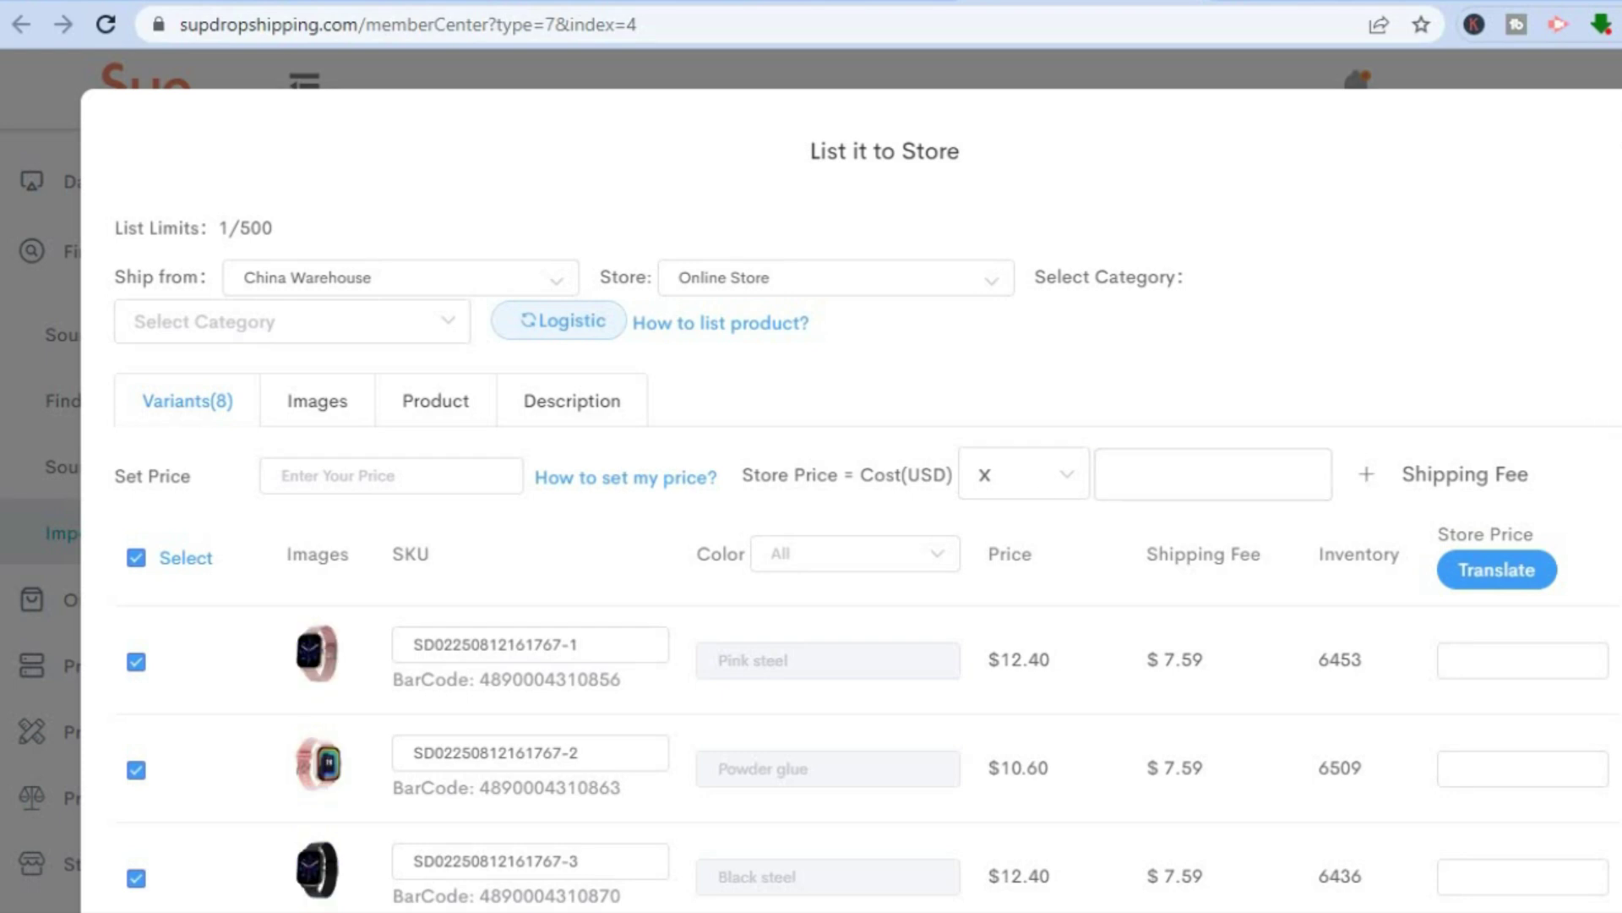
pyautogui.scroll(-1, 760, 496)
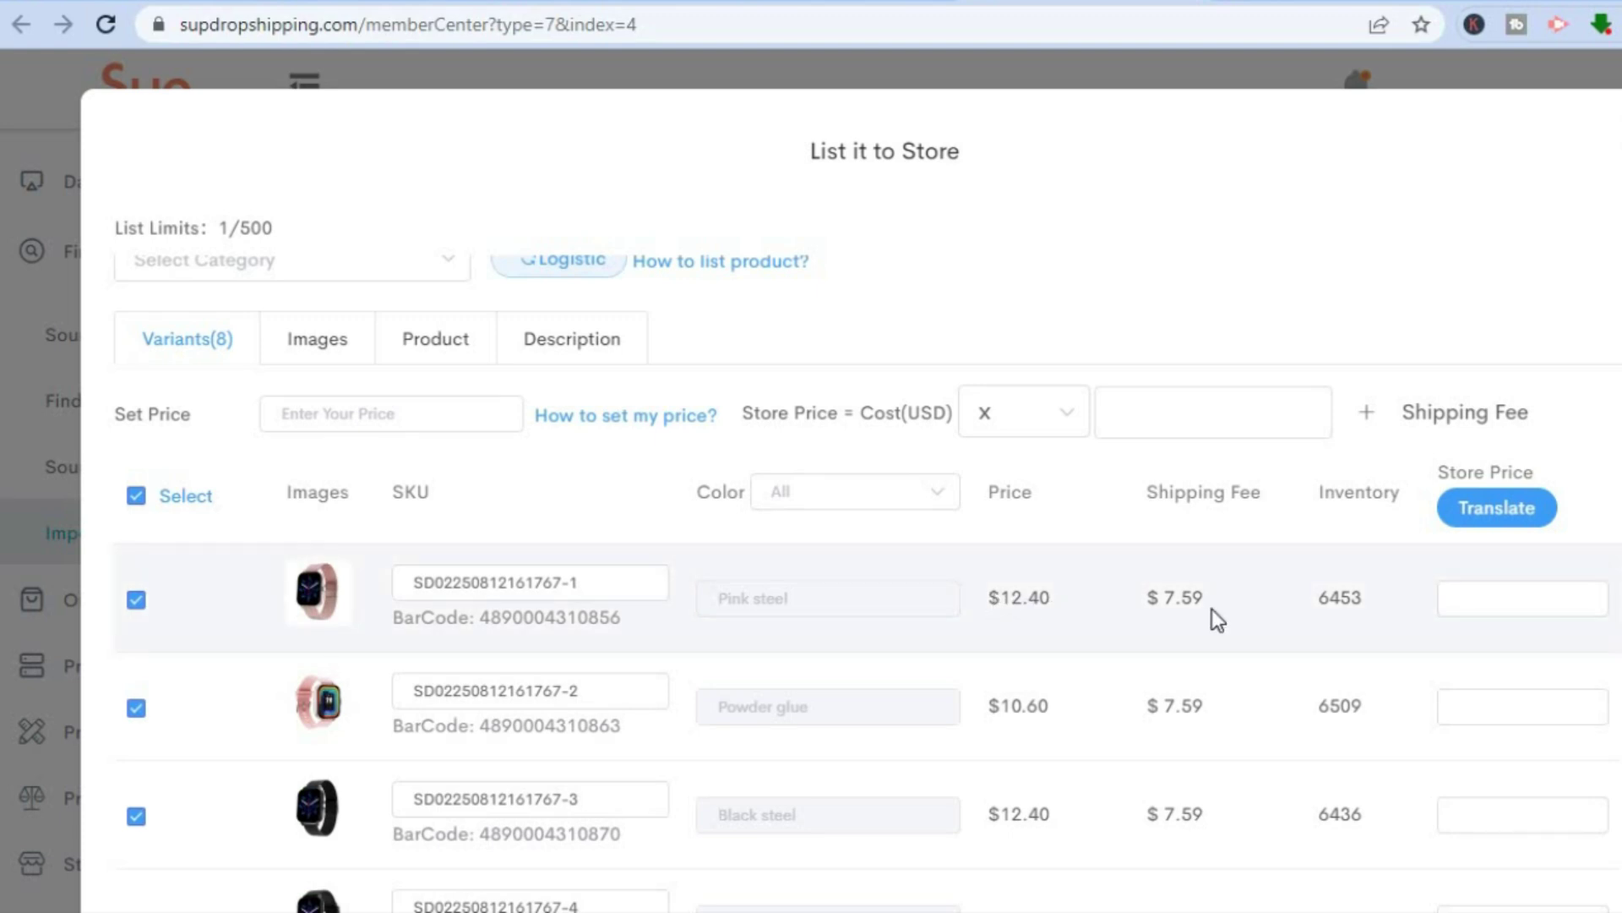
pyautogui.click(400, 411)
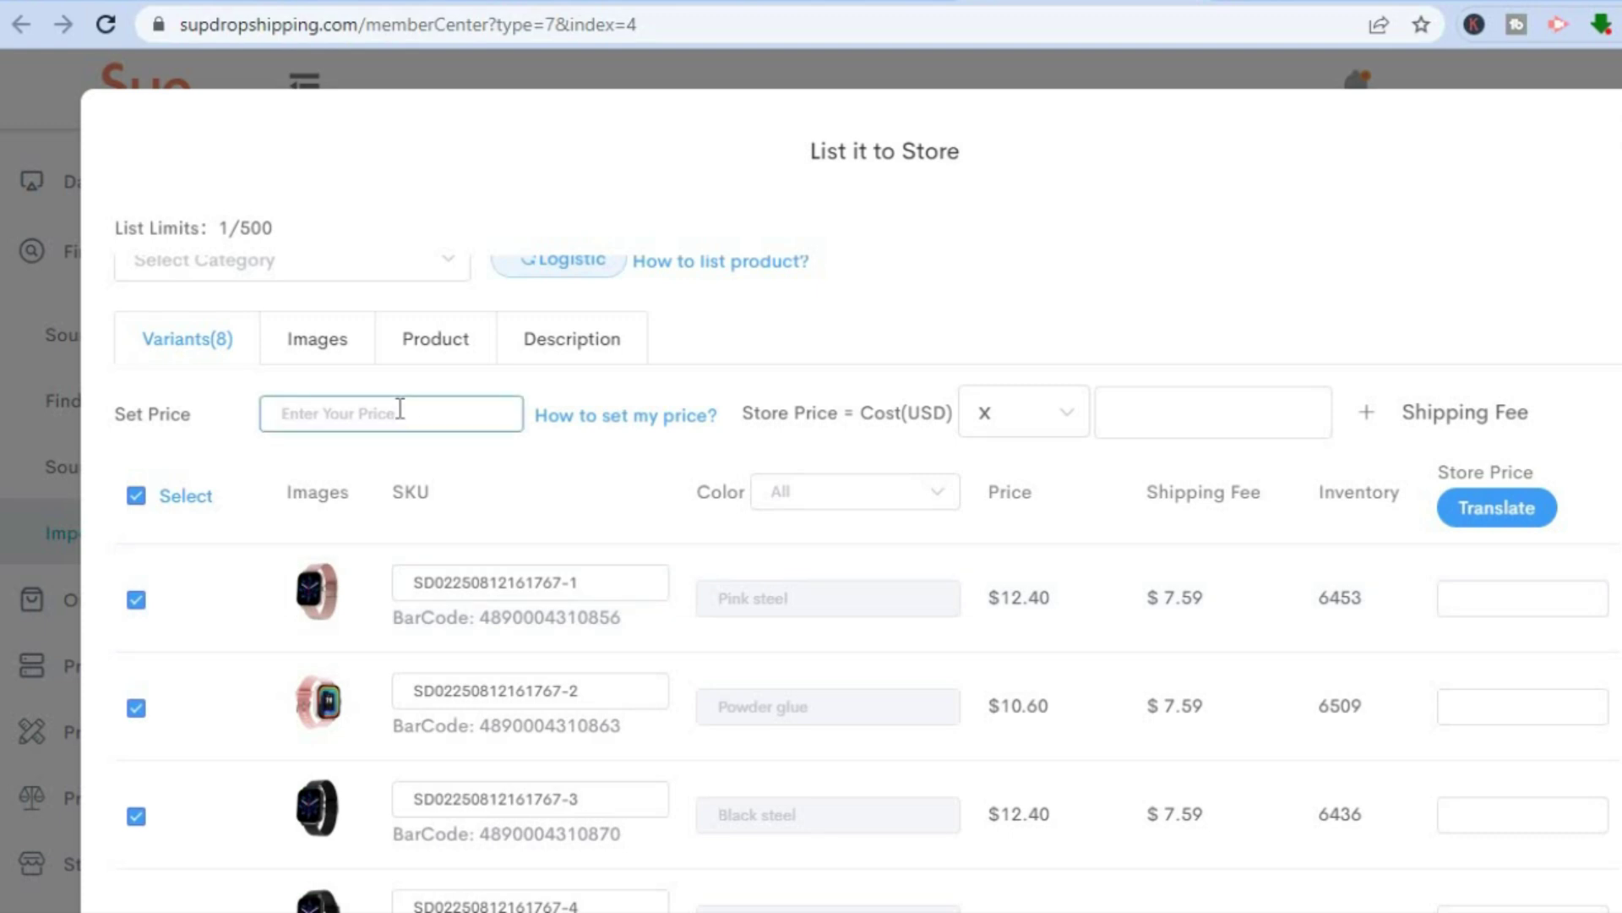
pyautogui.write('17')
pyautogui.press('BackSpace')
pyautogui.press('BackSpace')
# Set the store price to cost times 2 plus the shipping fee and exclude the Black steel variant
pyautogui.click(1172, 413)
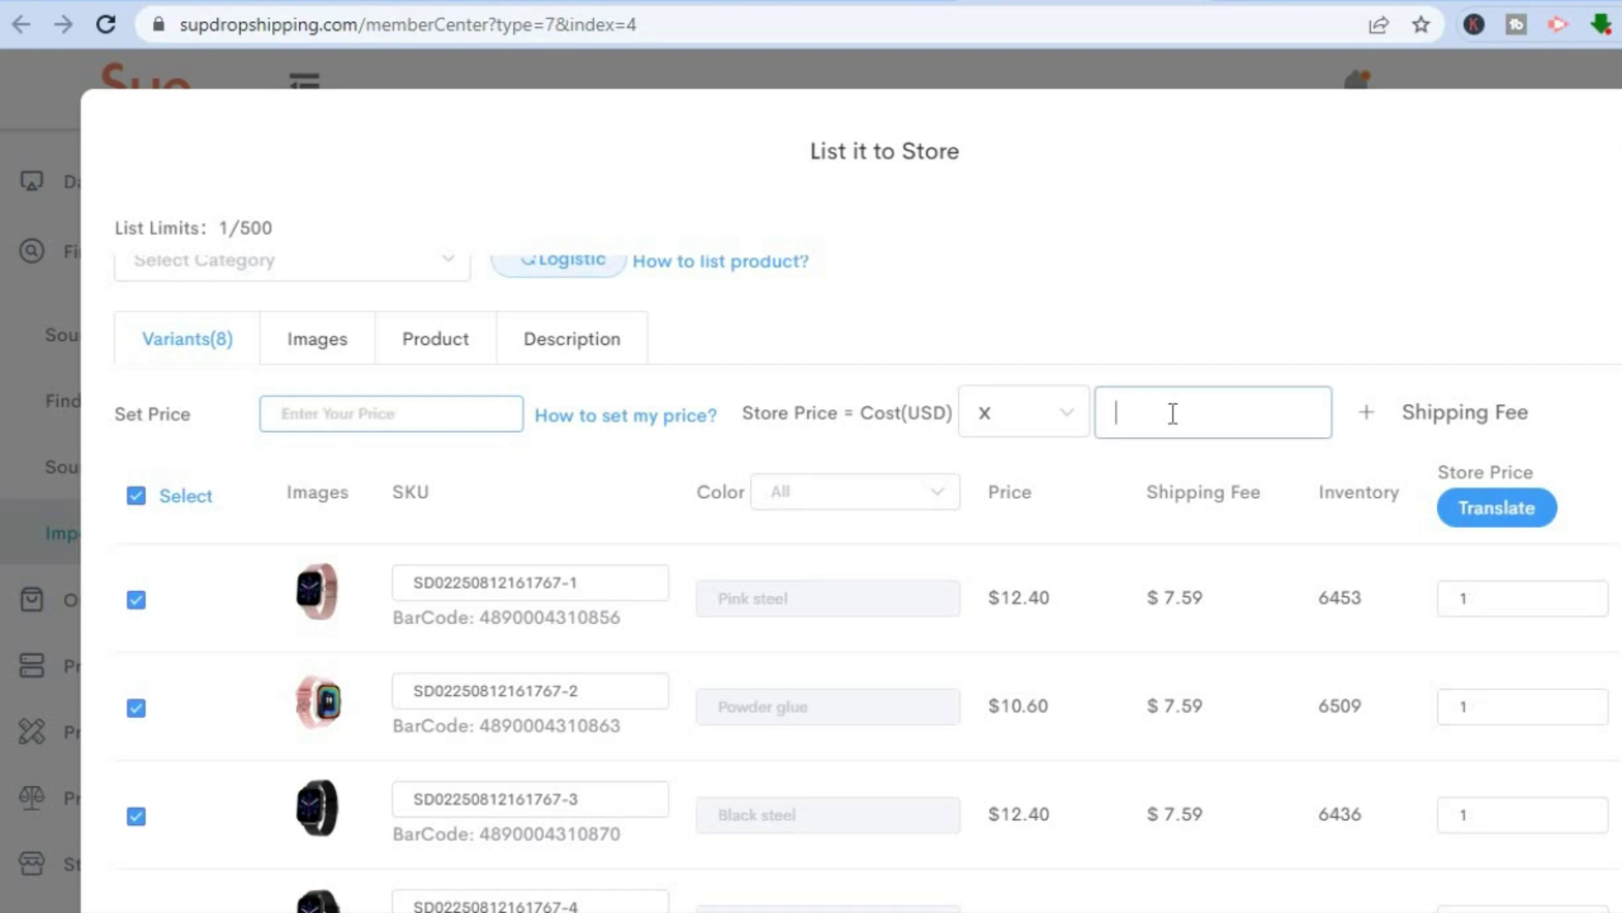
pyautogui.write('2')
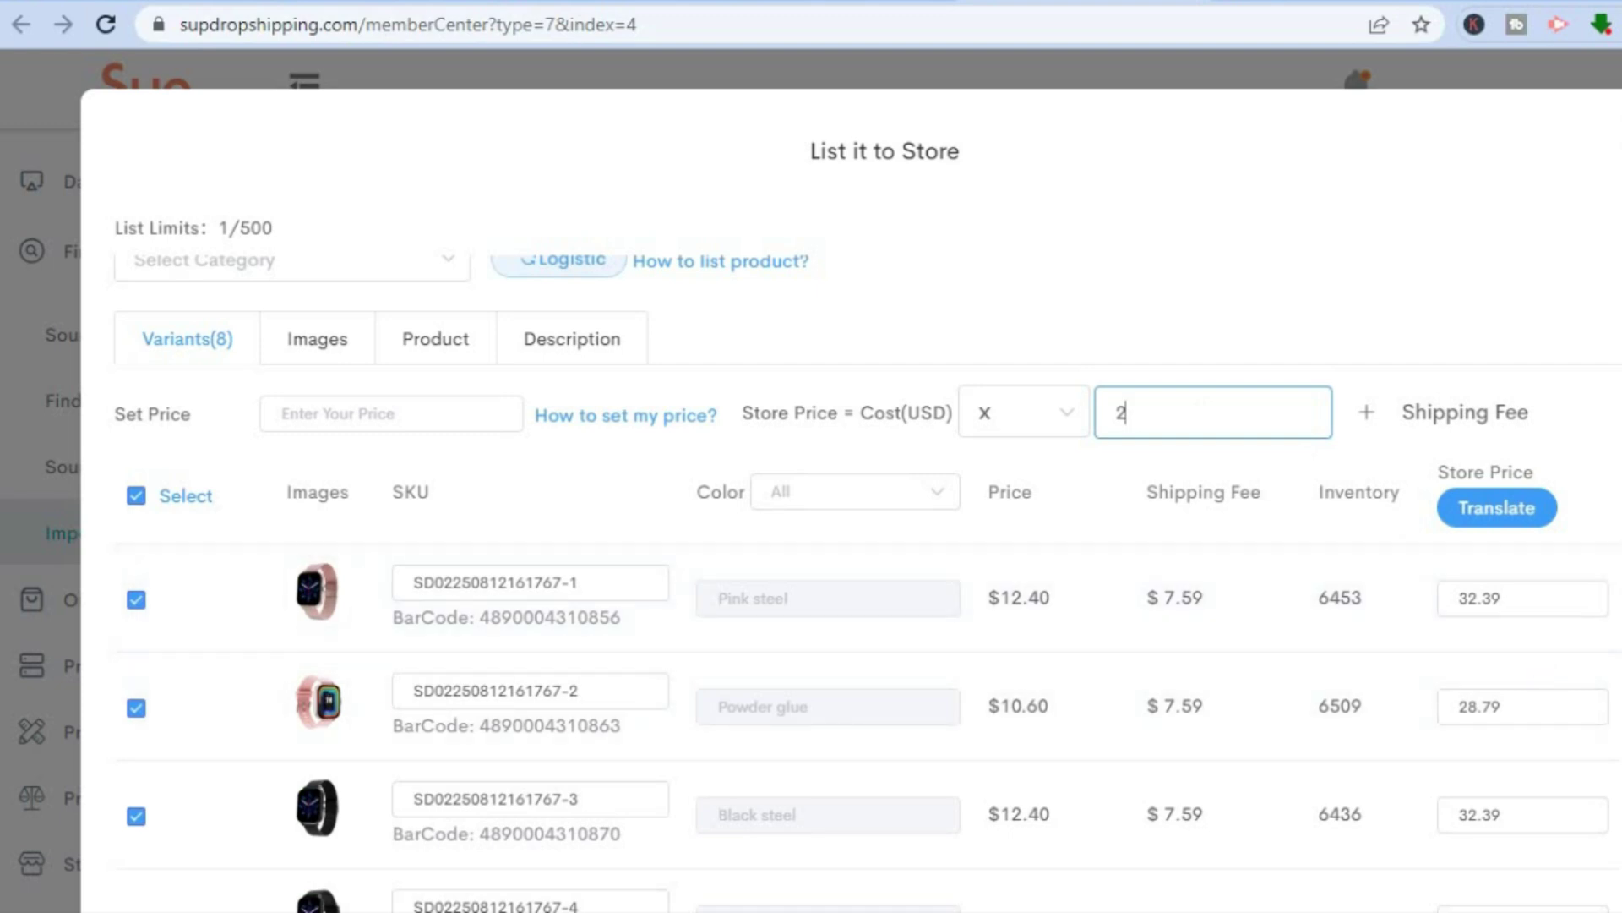
pyautogui.scroll(-3, 845, 592)
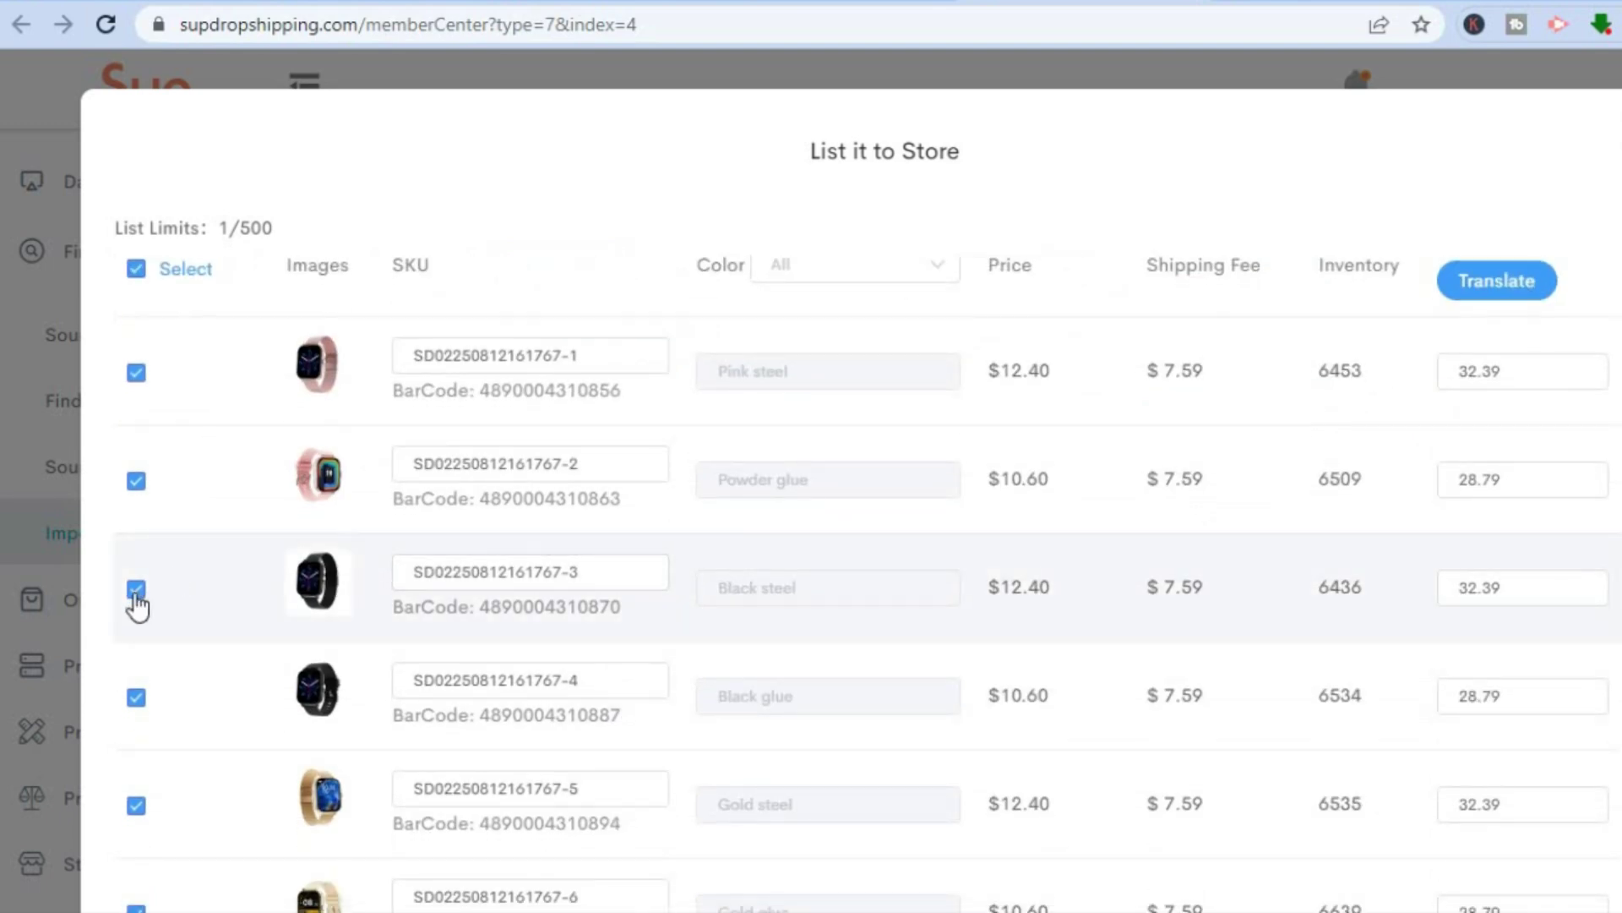
pyautogui.click(136, 589)
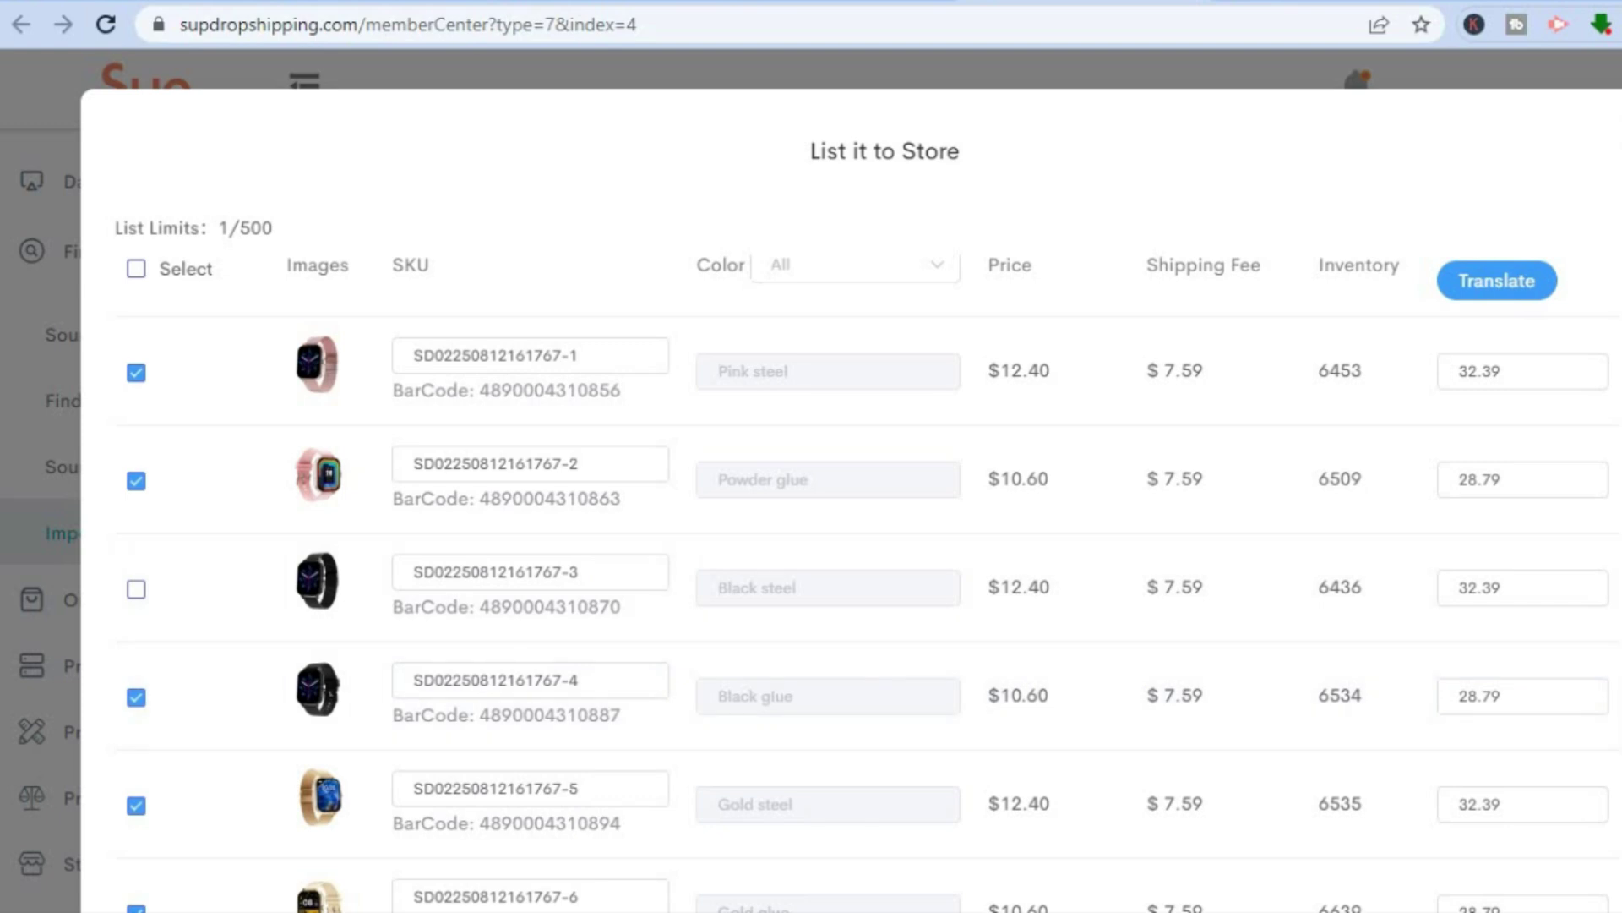
# Exclude the last two product images, the second pink watch and the grey watch, from the listing
pyautogui.scroll(4, 845, 591)
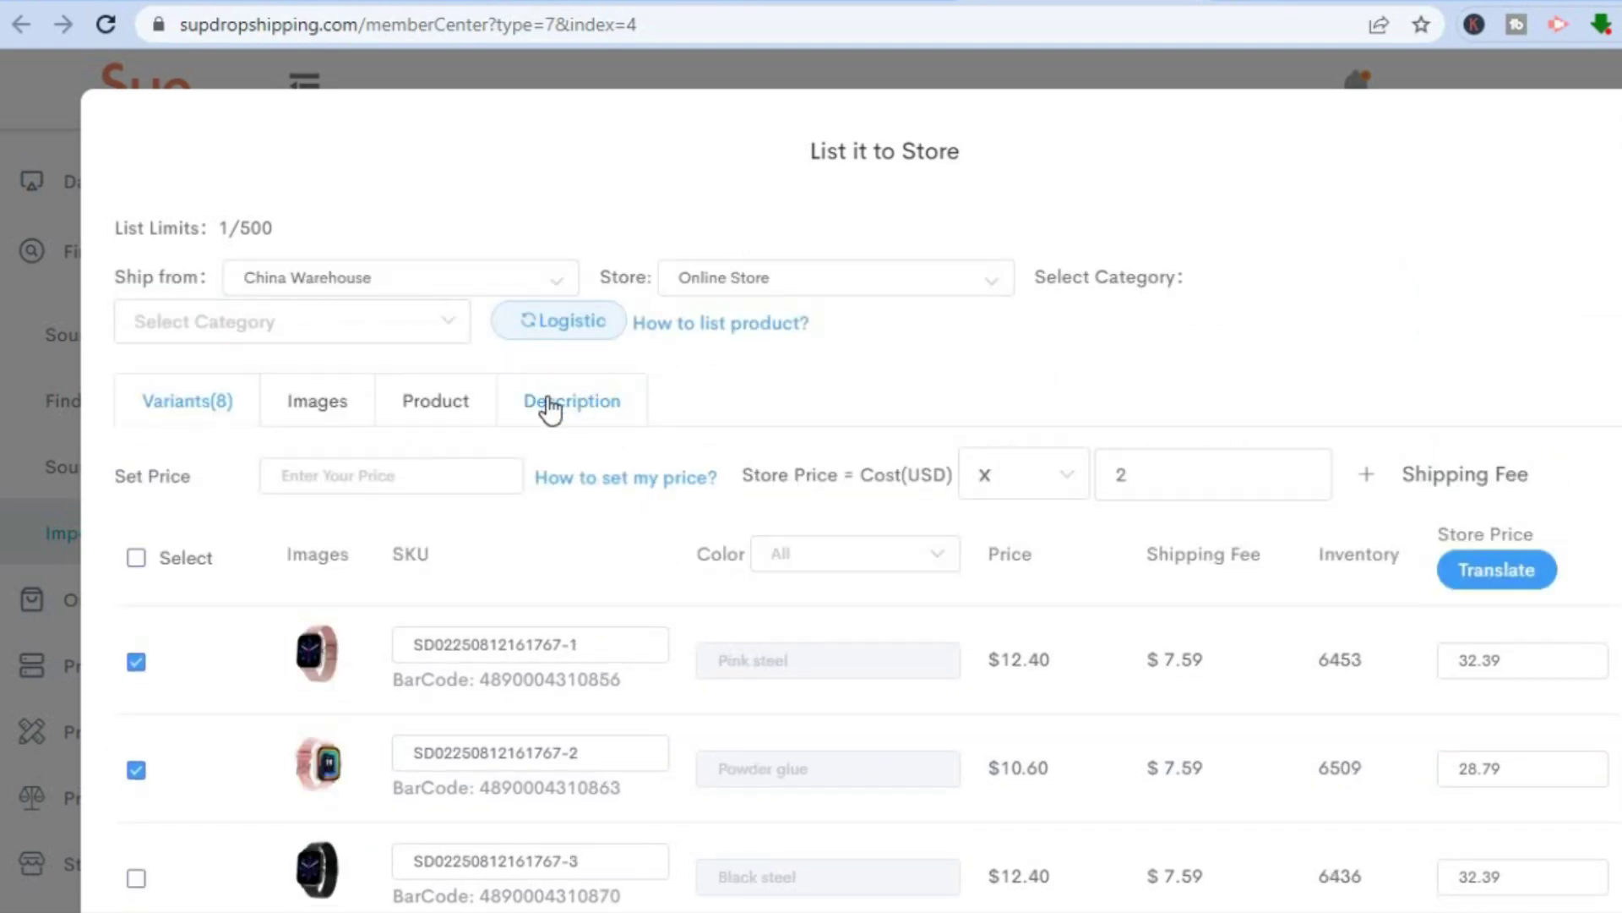
pyautogui.click(321, 414)
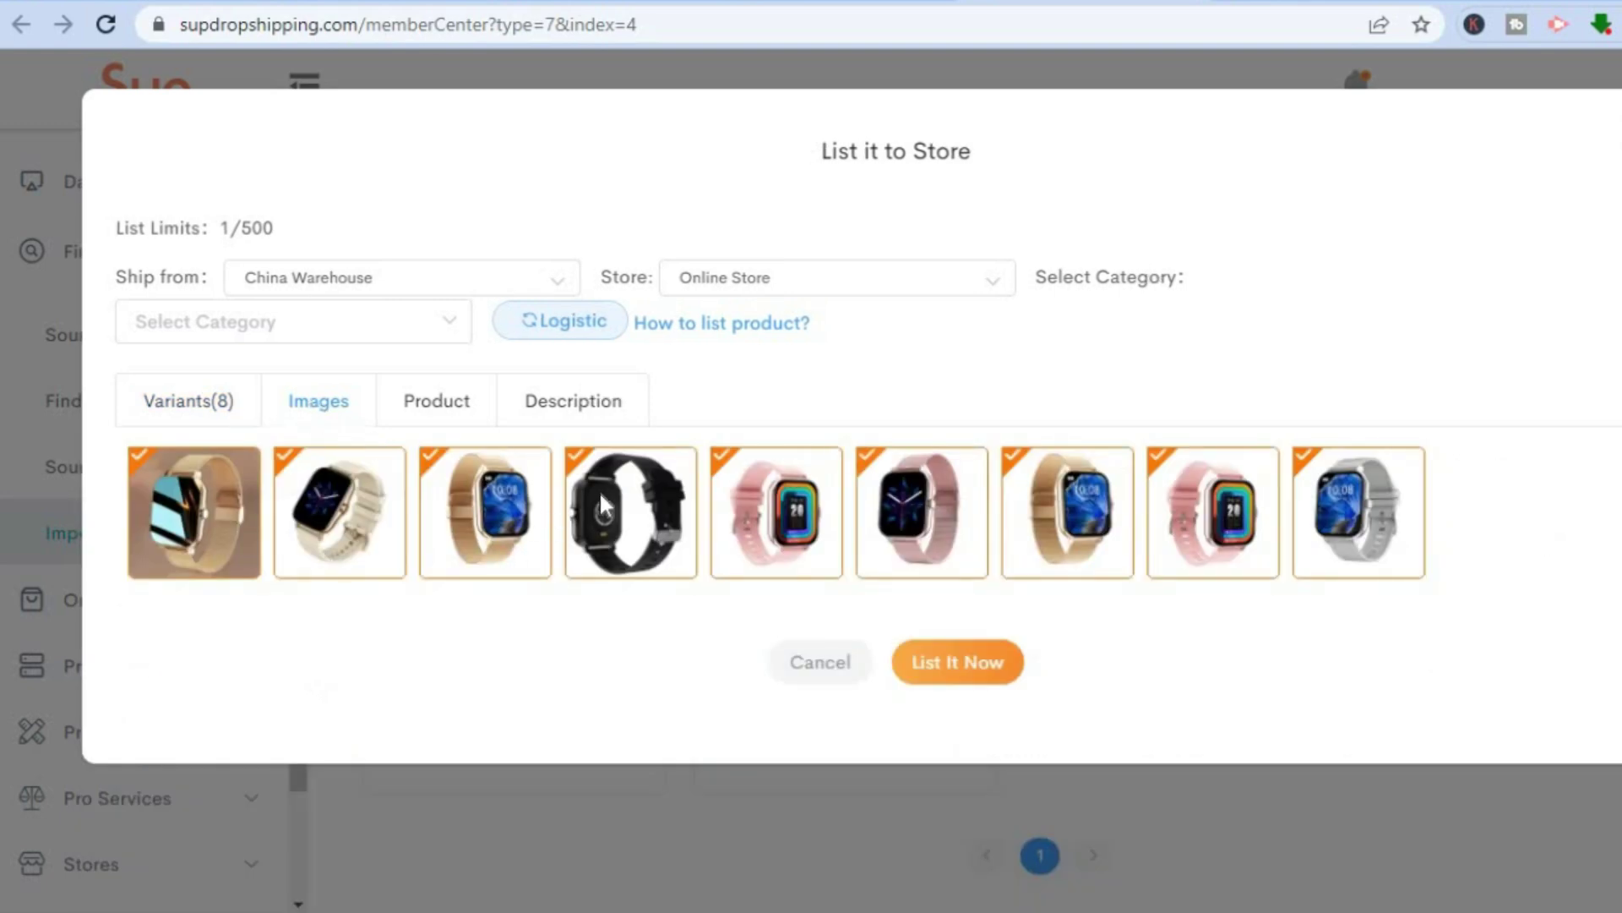
pyautogui.click(1158, 453)
pyautogui.click(1330, 489)
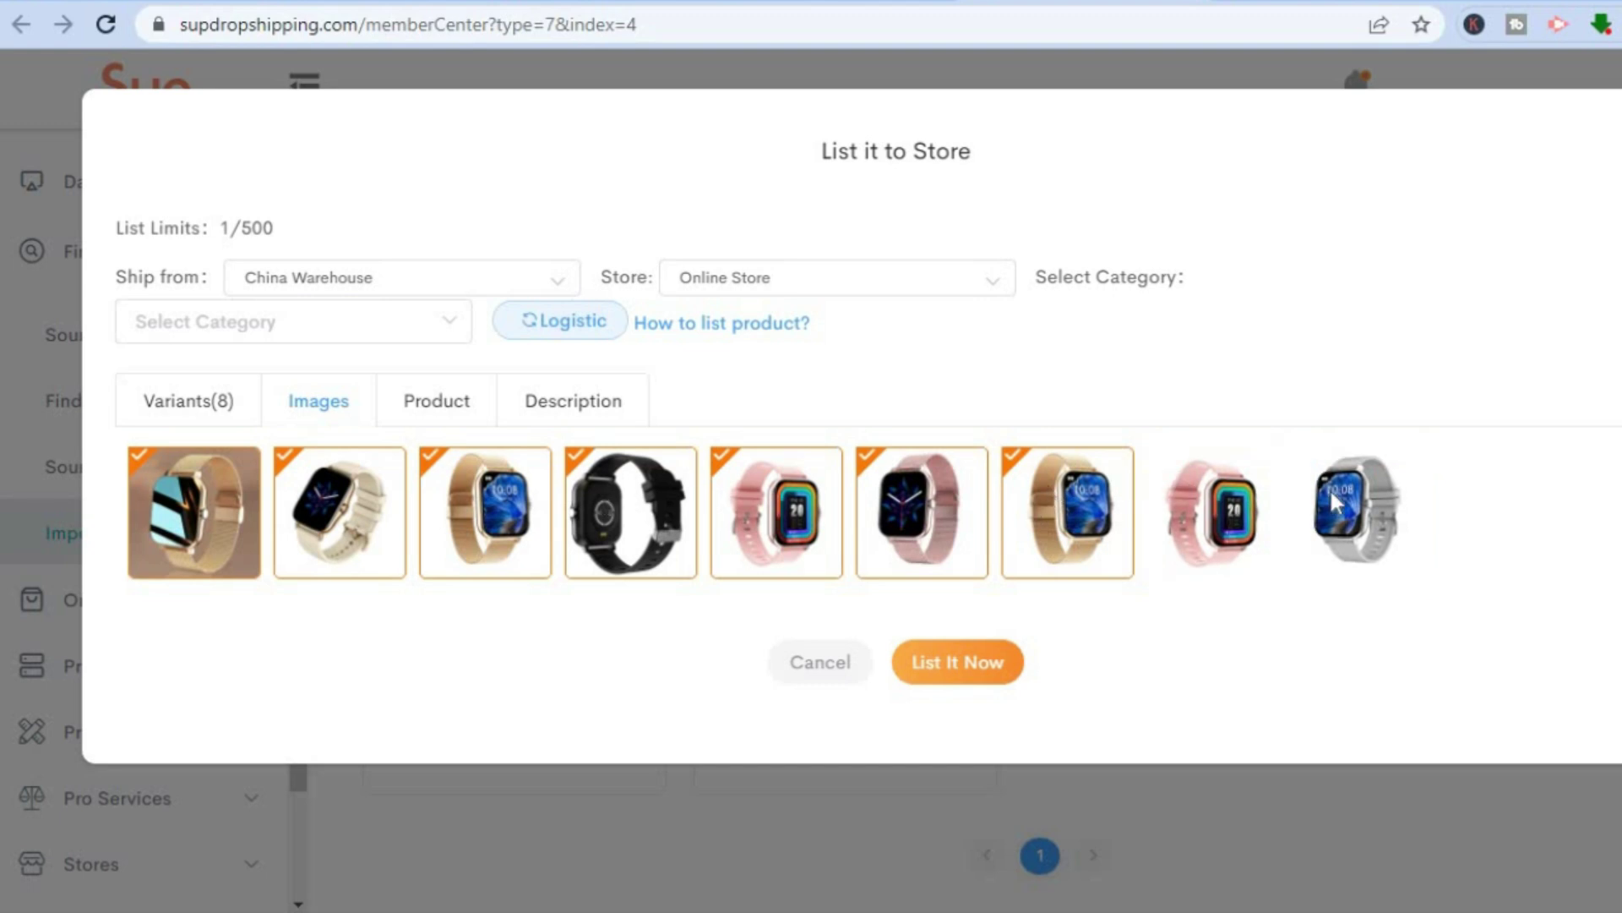
# Review the listing's product name and description, and list the smart watch to the Online Store
pyautogui.click(433, 411)
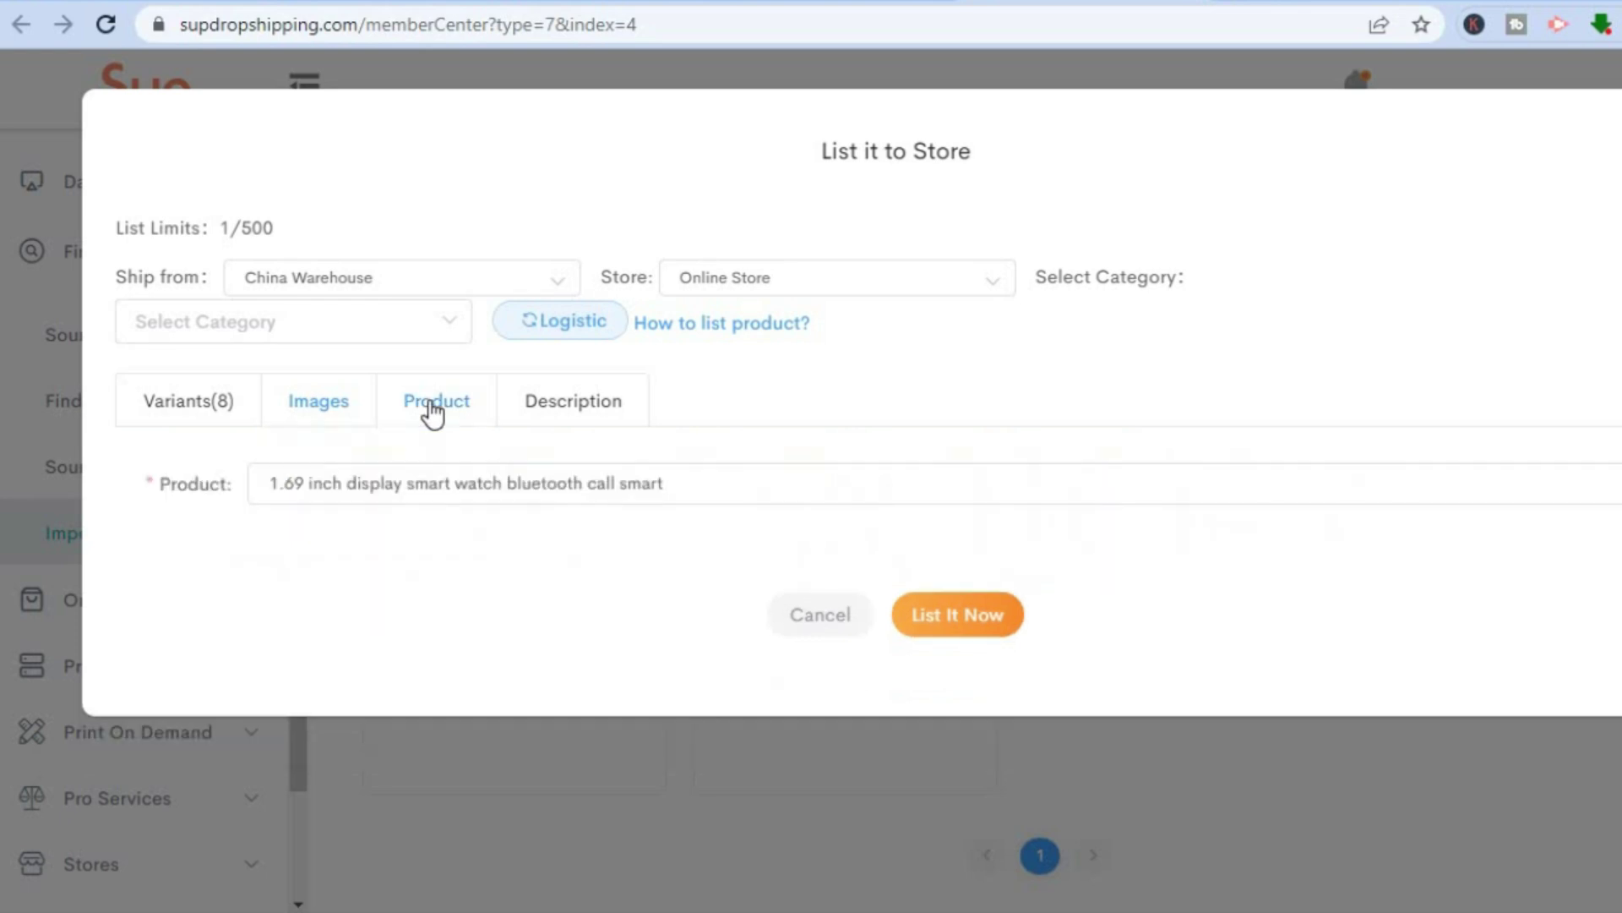
pyautogui.click(602, 412)
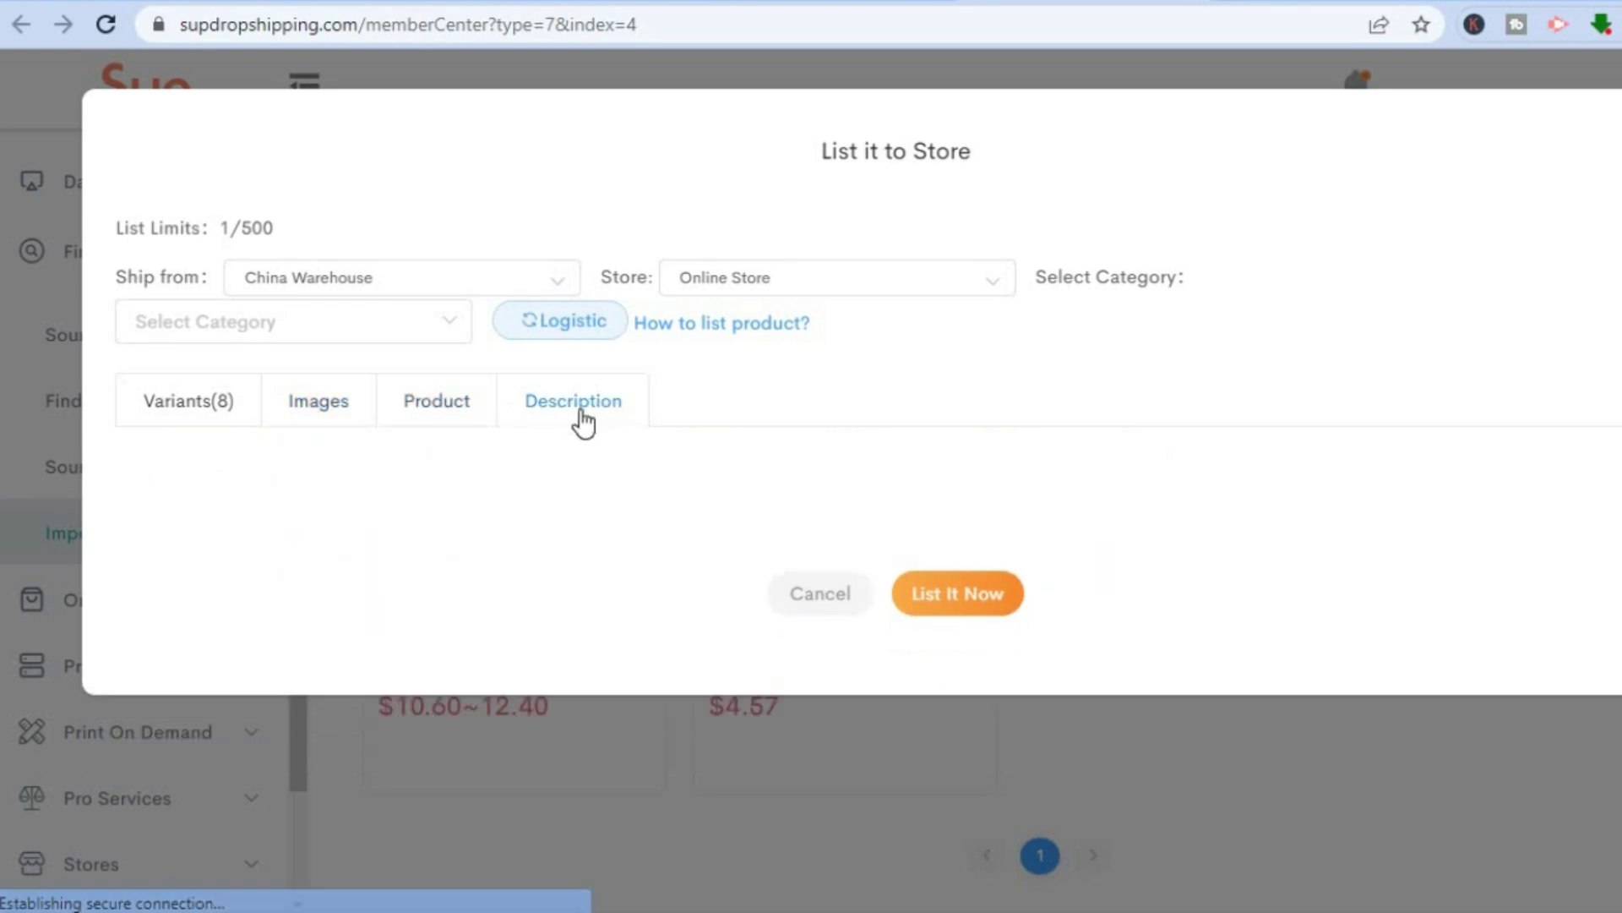
pyautogui.click(425, 412)
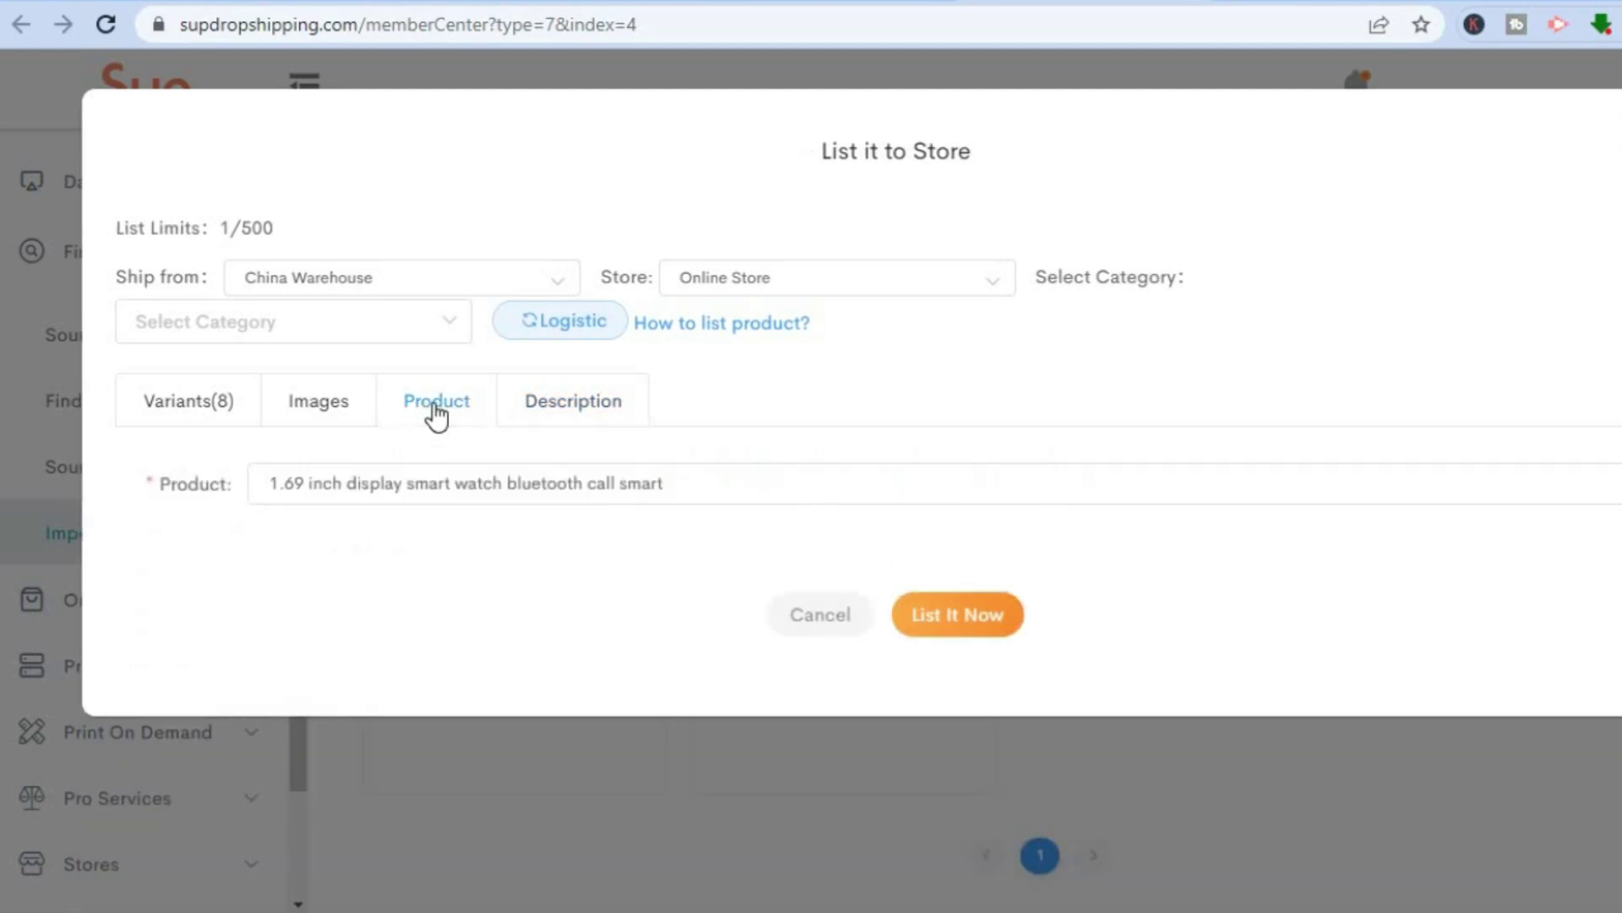
pyautogui.click(964, 625)
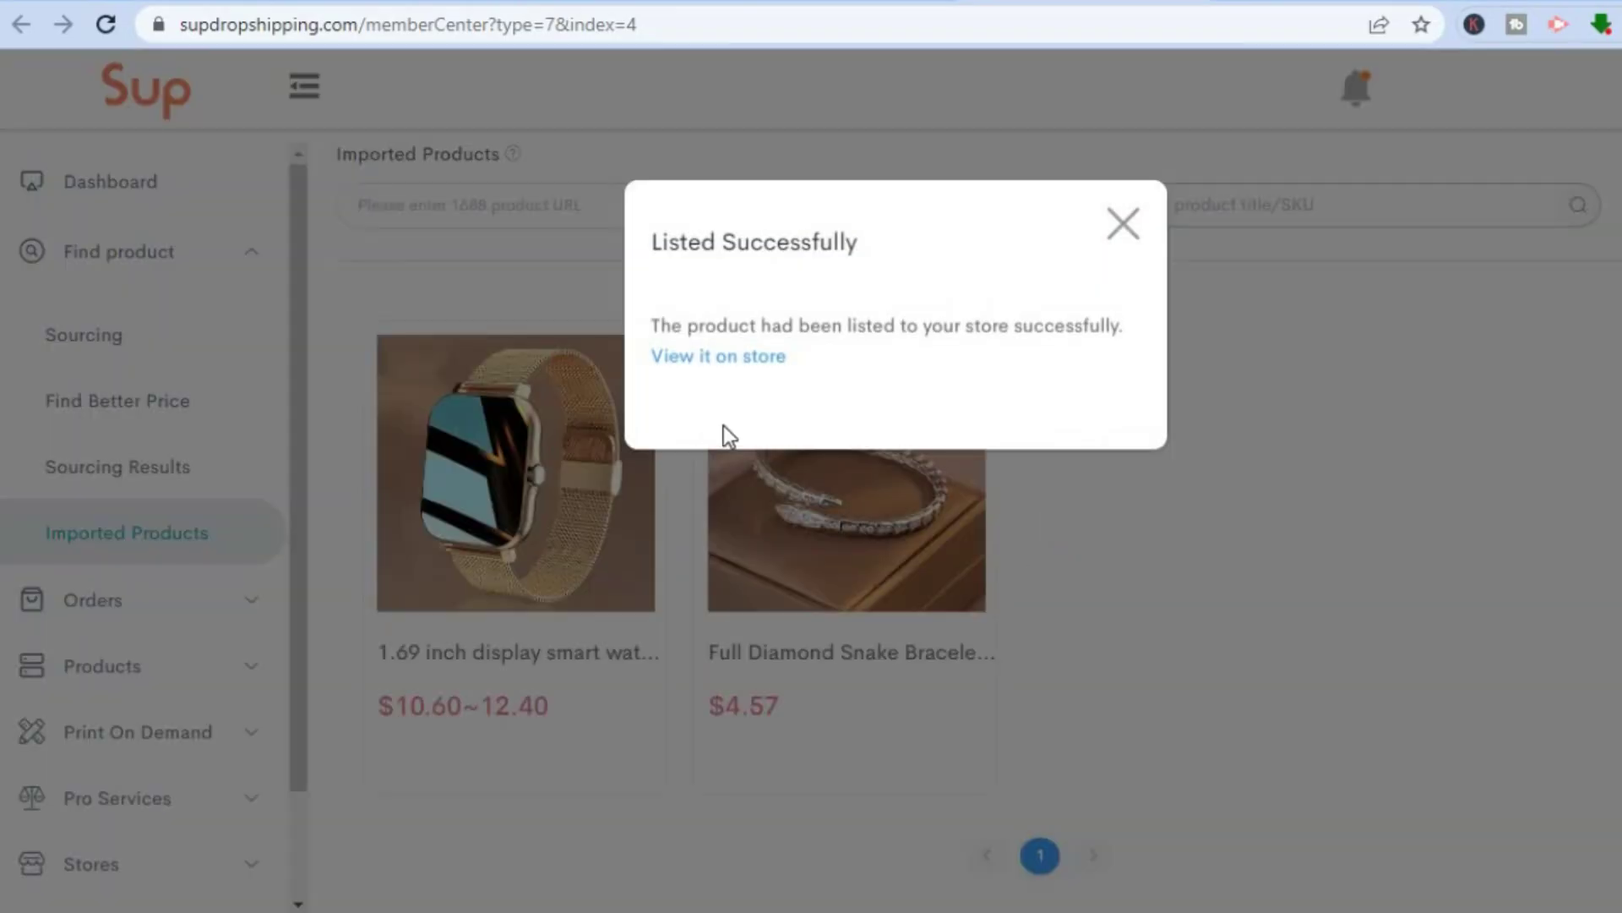
# Open the listed smart watch in the online store and review its product page
pyautogui.click(715, 358)
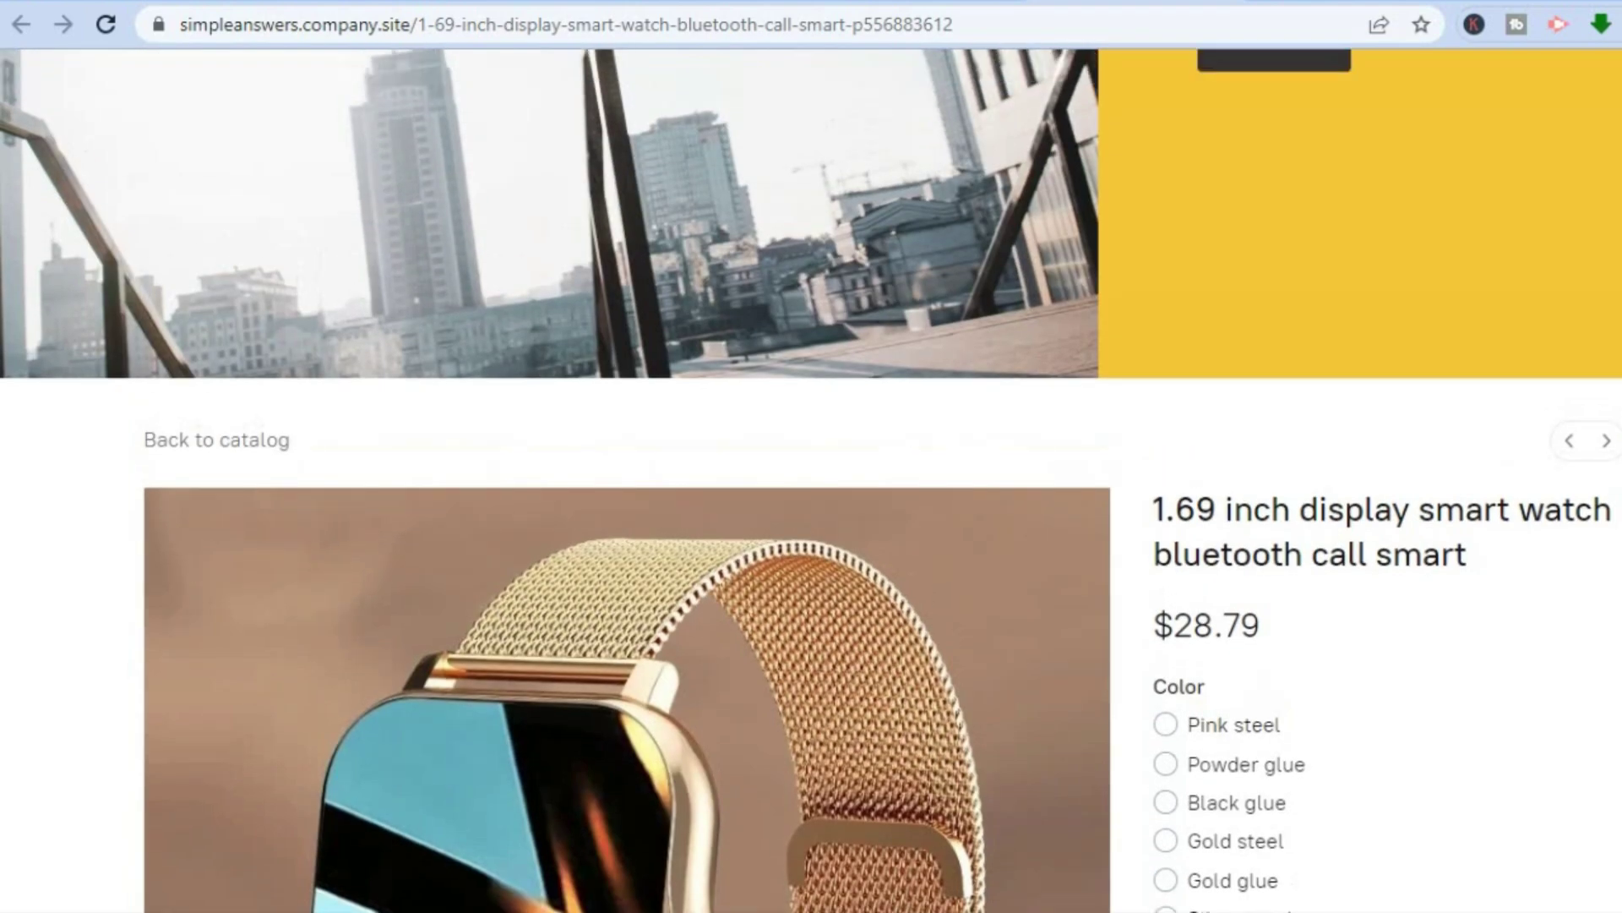
pyautogui.scroll(-5, 812, 481)
pyautogui.scroll(-12, 811, 481)
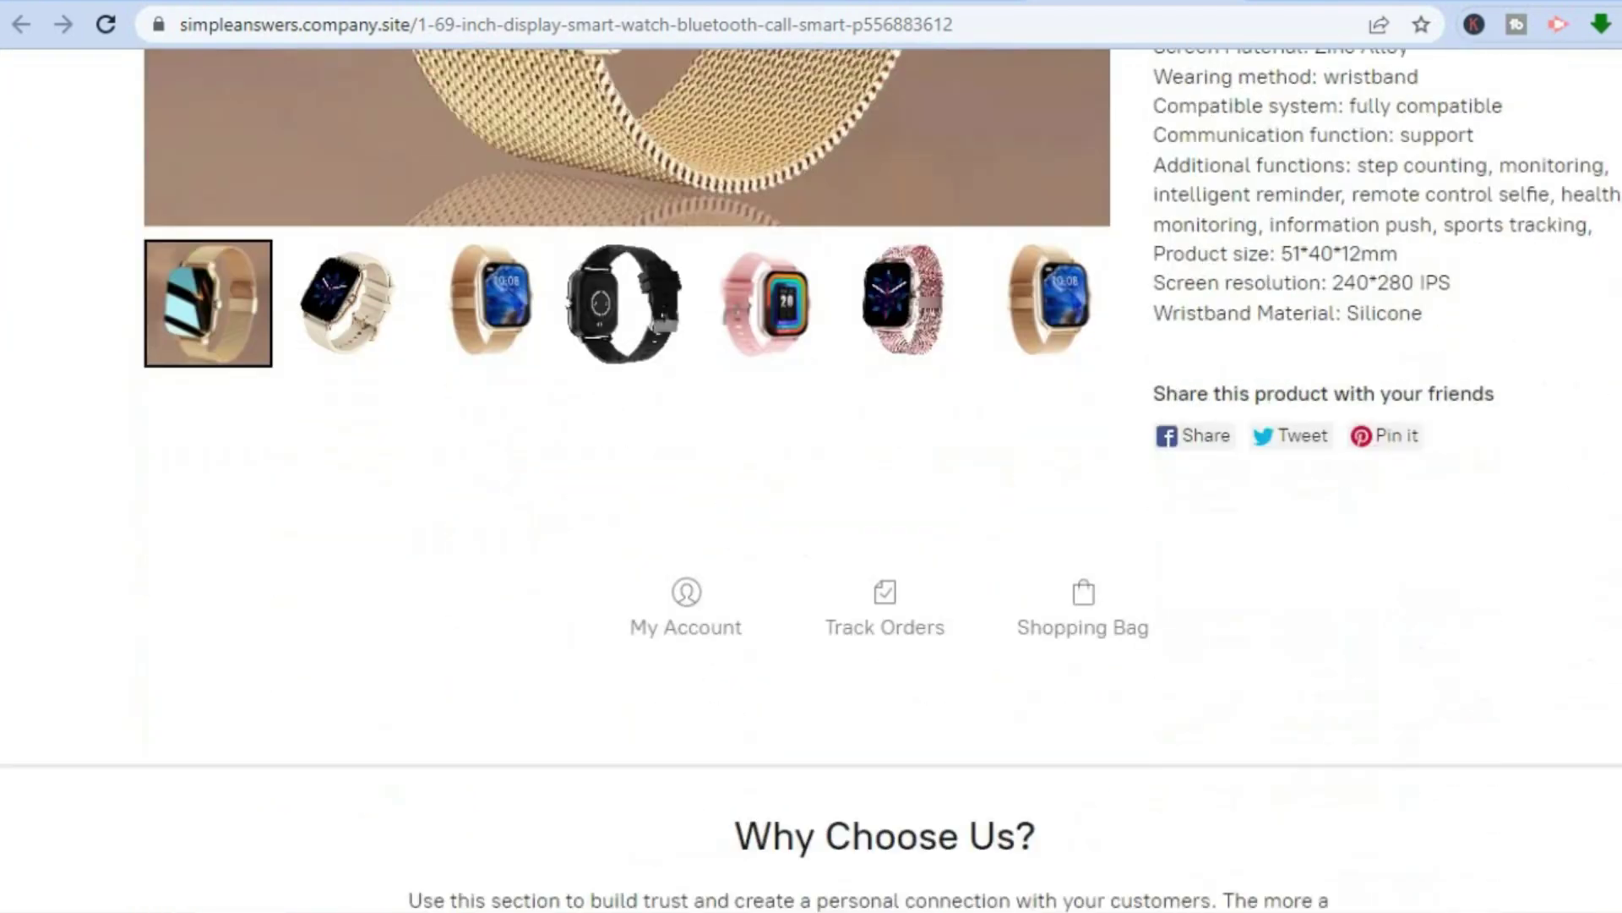
pyautogui.scroll(15, 811, 482)
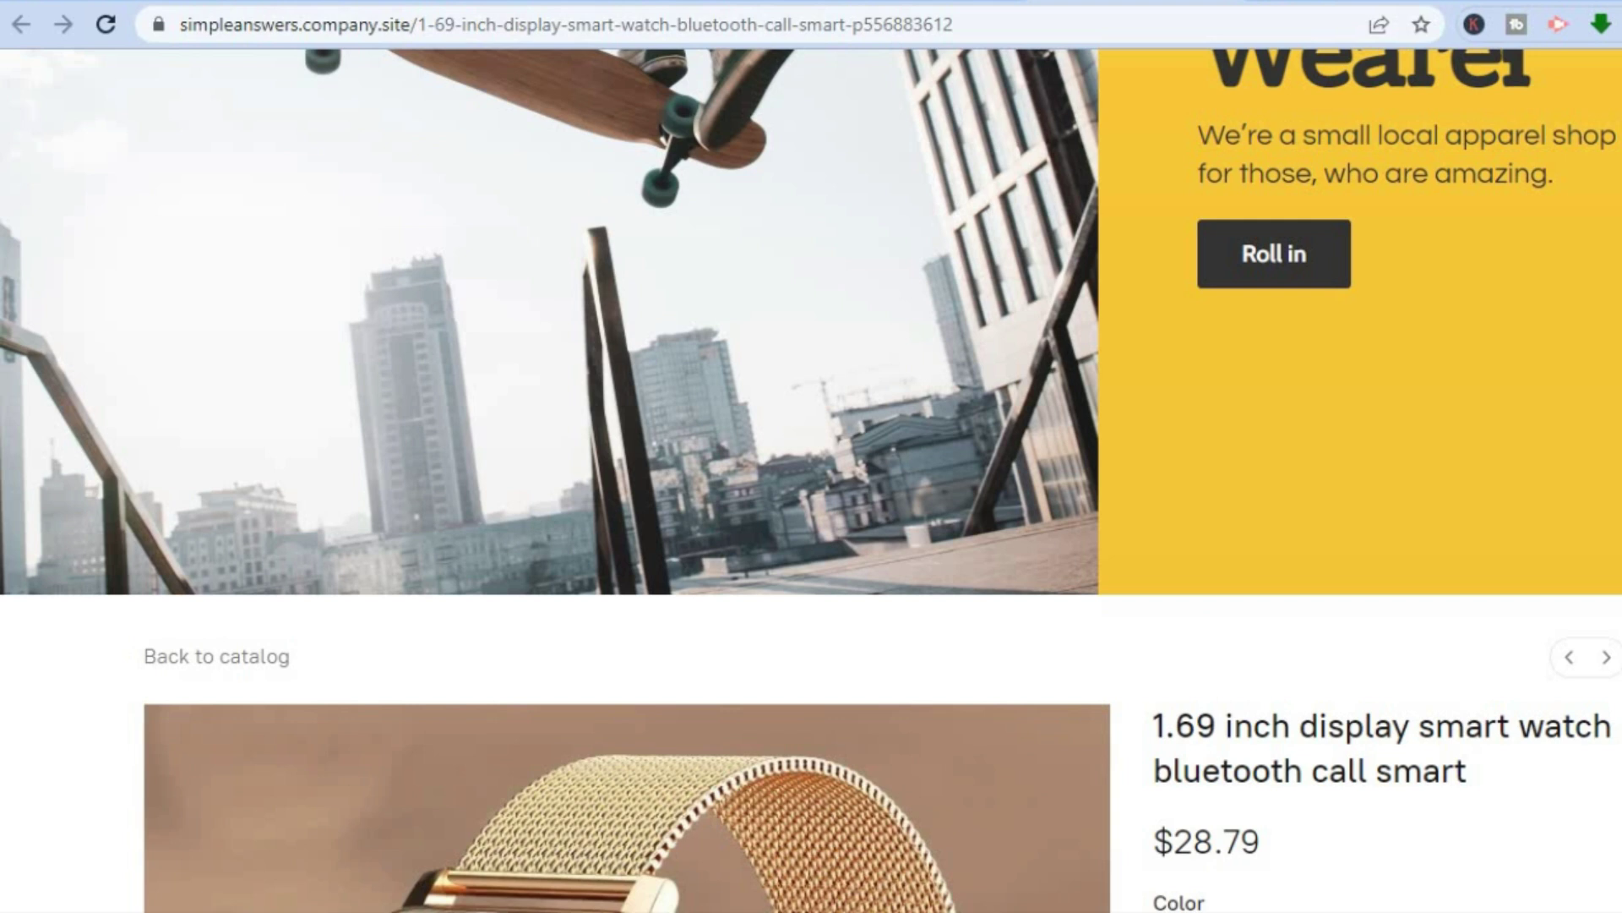
pyautogui.scroll(4, 811, 481)
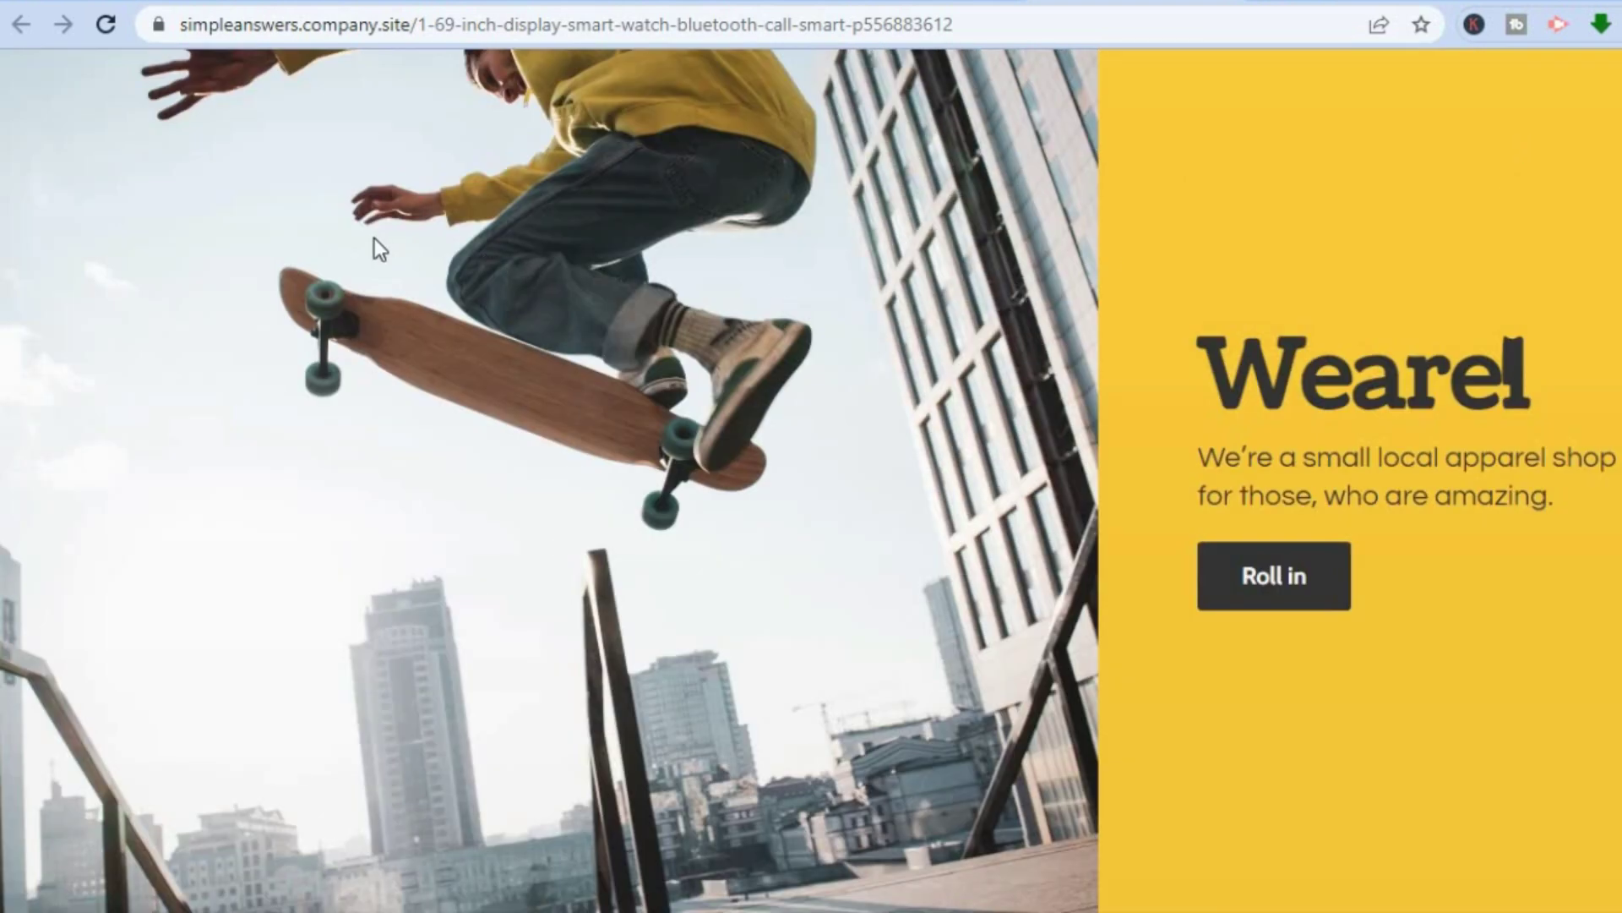
# Switch to the Ecwid admin, open the store's design settings, and set the product image size to Medium
pyautogui.click(456, 4)
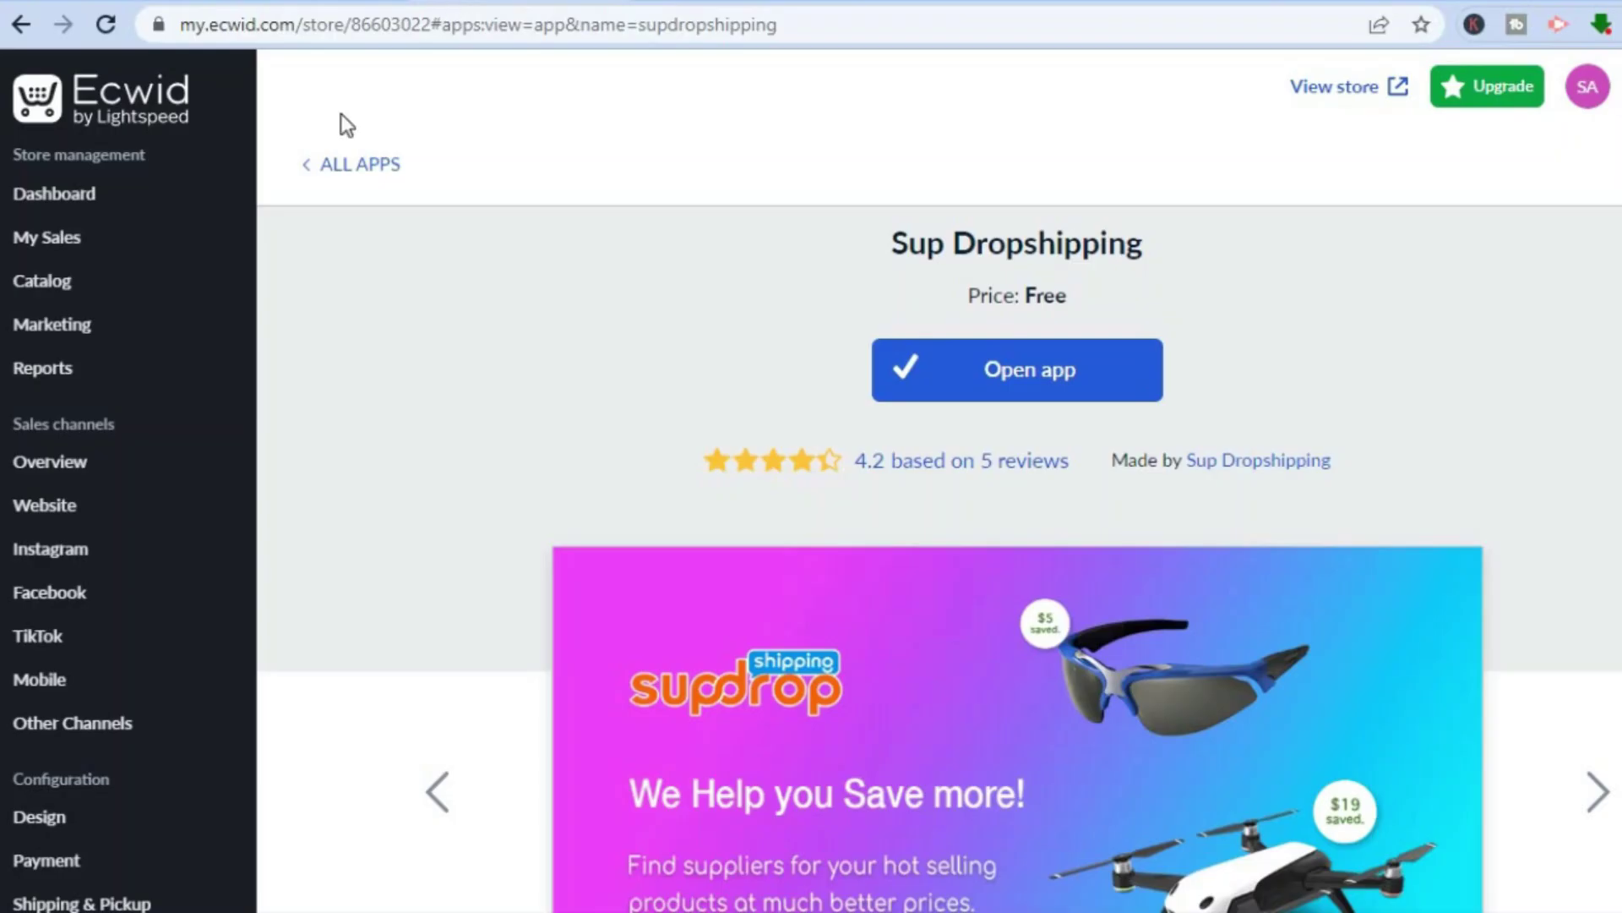
pyautogui.click(155, 185)
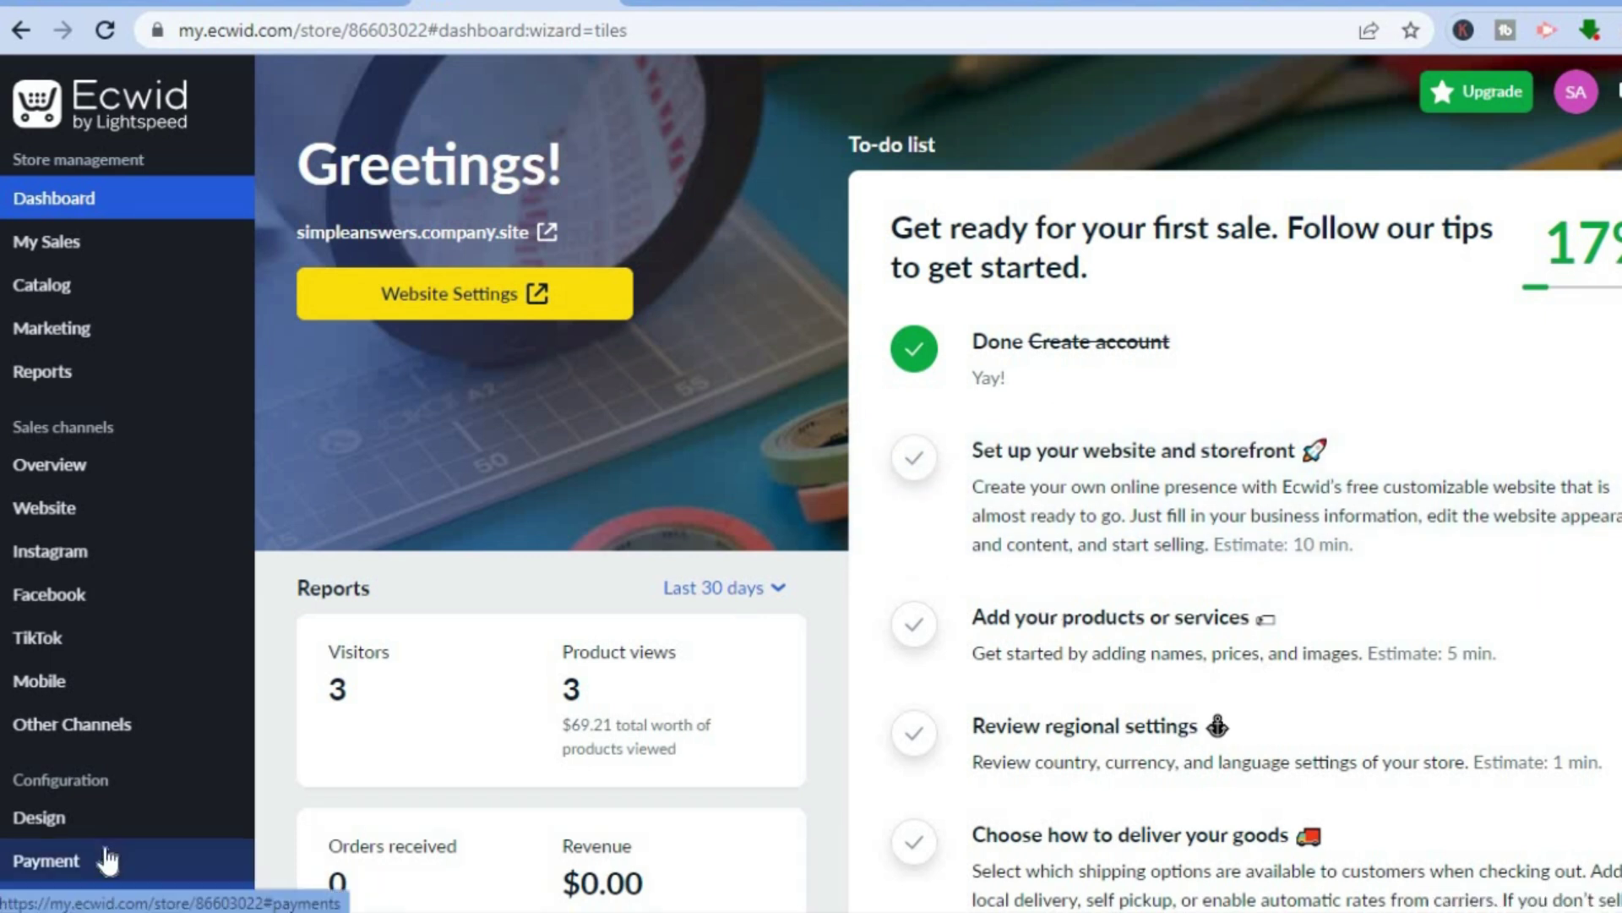
pyautogui.click(72, 824)
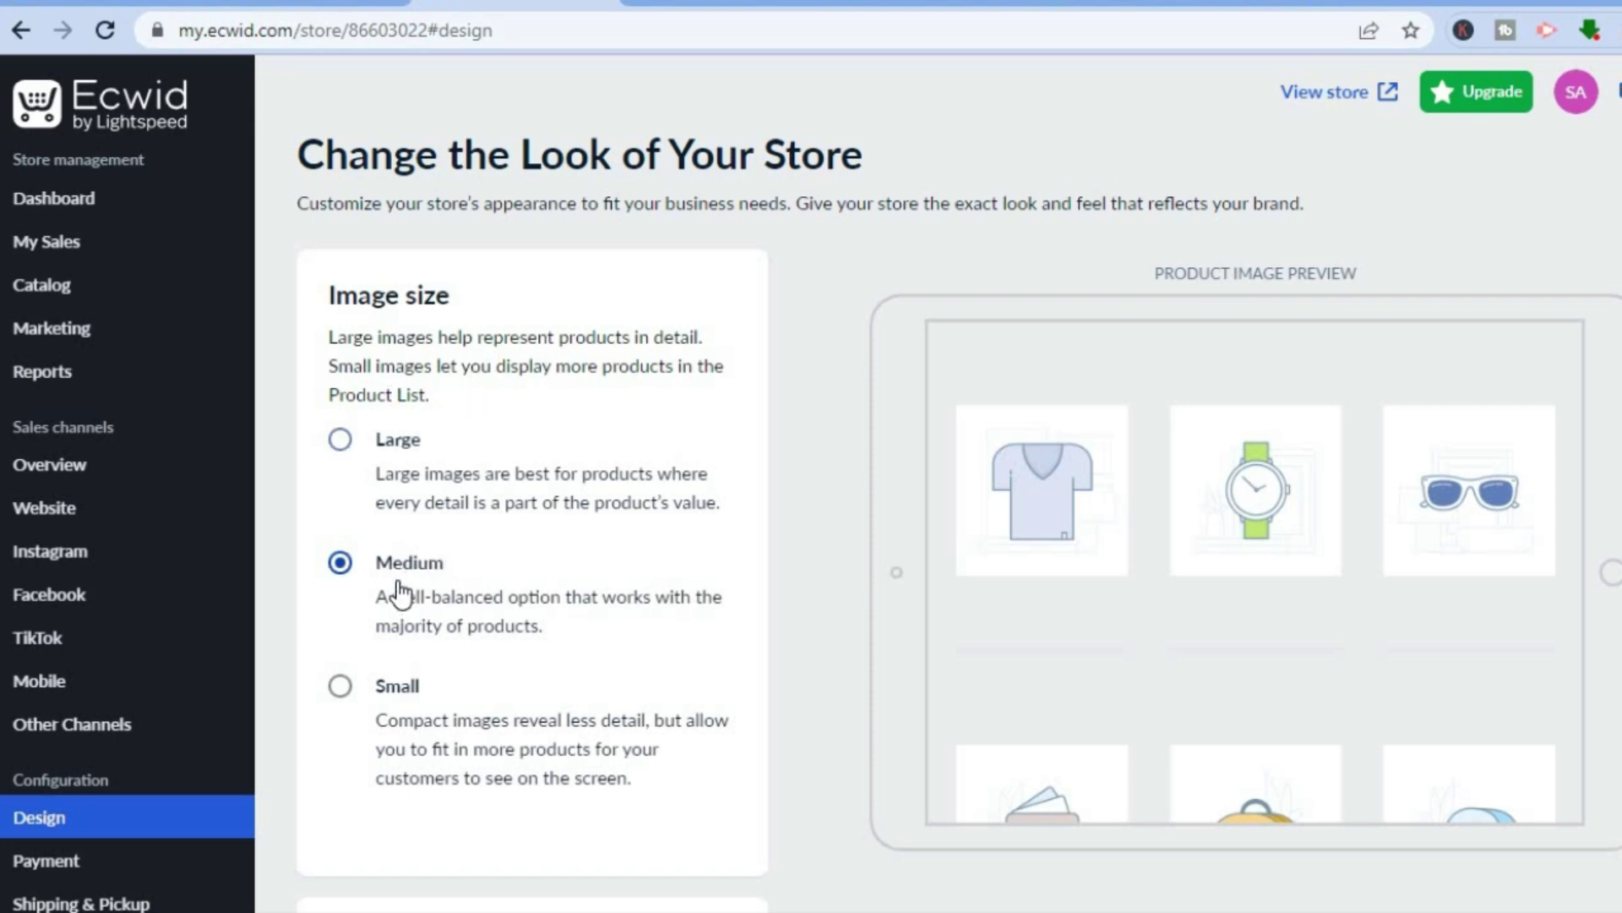
pyautogui.click(339, 439)
pyautogui.click(339, 564)
# Examine the design options for image aspect ratio, product card details and layout, and category name position
pyautogui.scroll(-12, 811, 481)
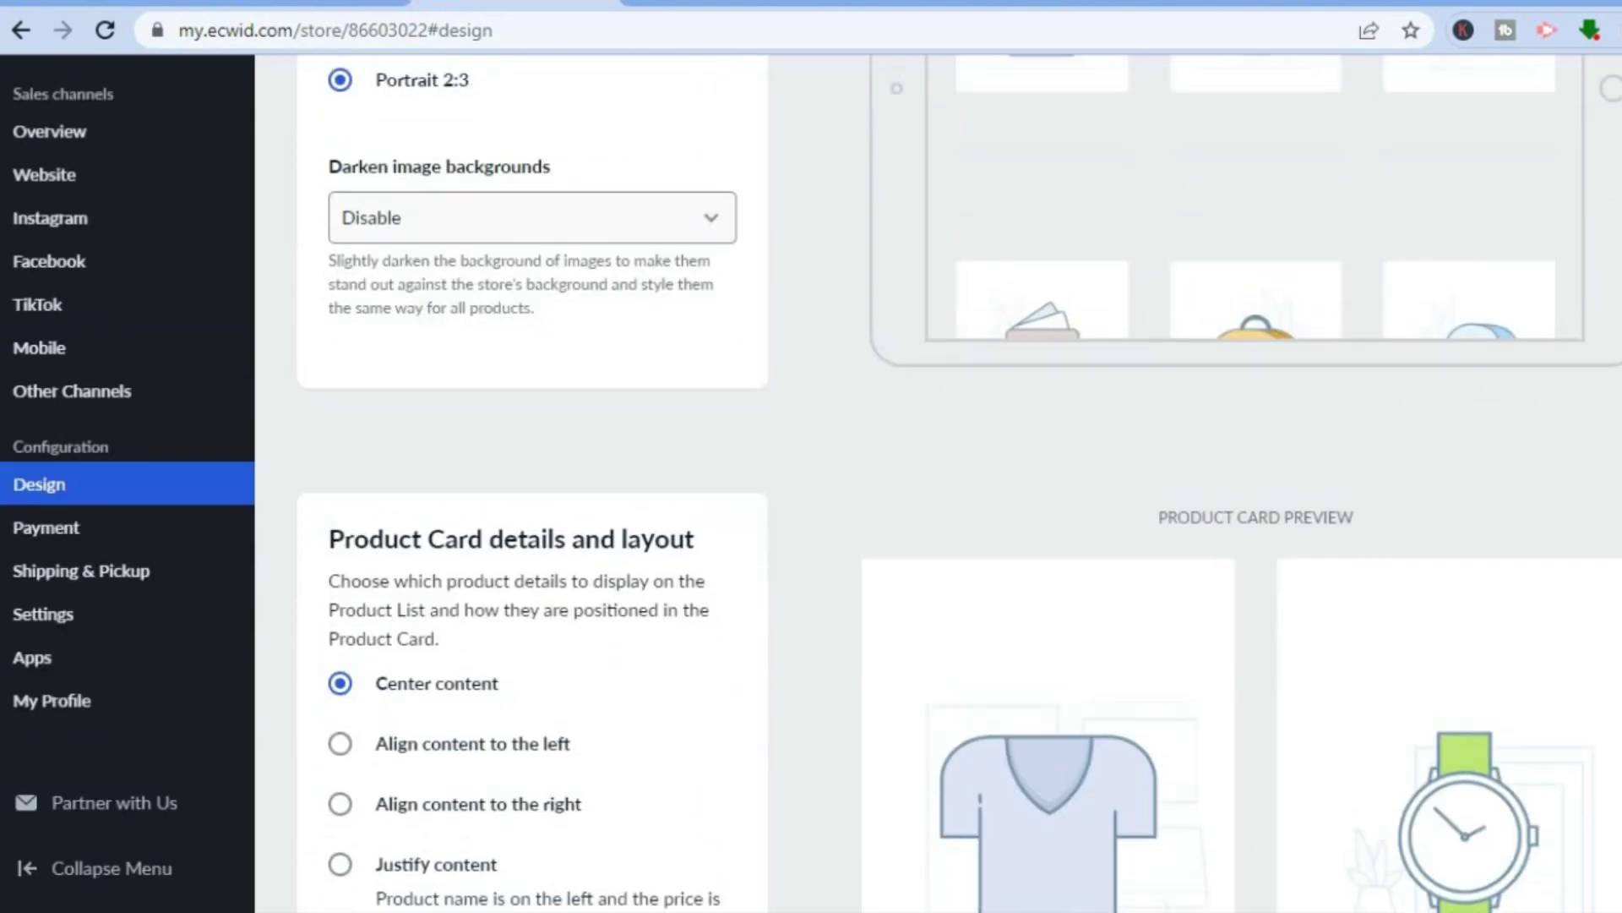
pyautogui.scroll(4, 811, 481)
pyautogui.scroll(1, 532, 487)
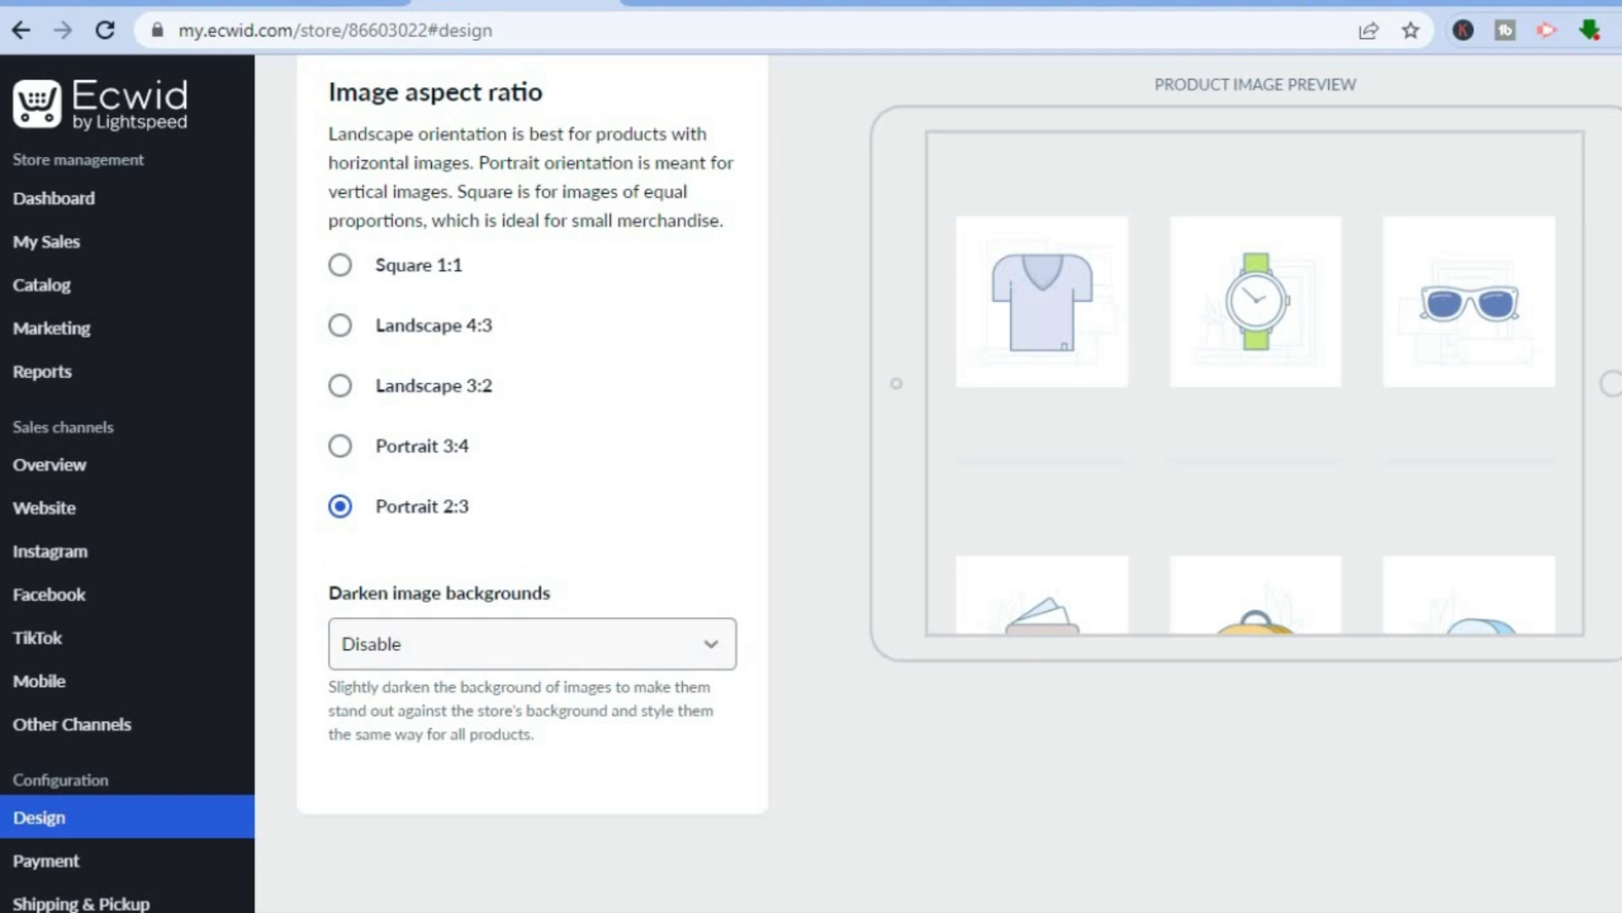
pyautogui.scroll(-5, 811, 482)
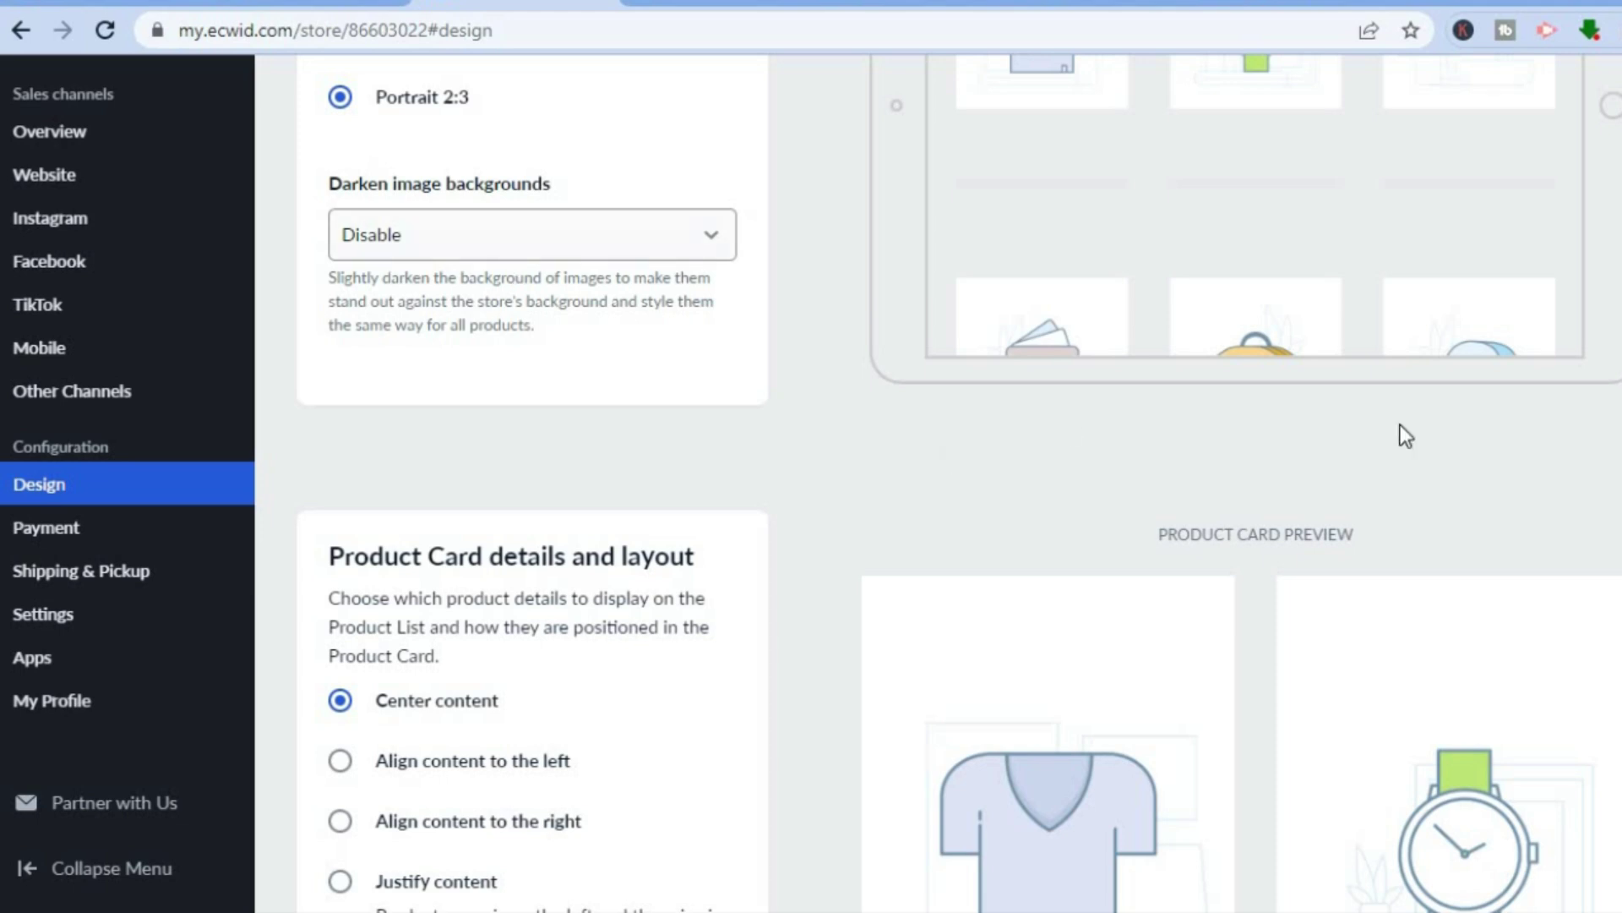
pyautogui.scroll(-5, 959, 481)
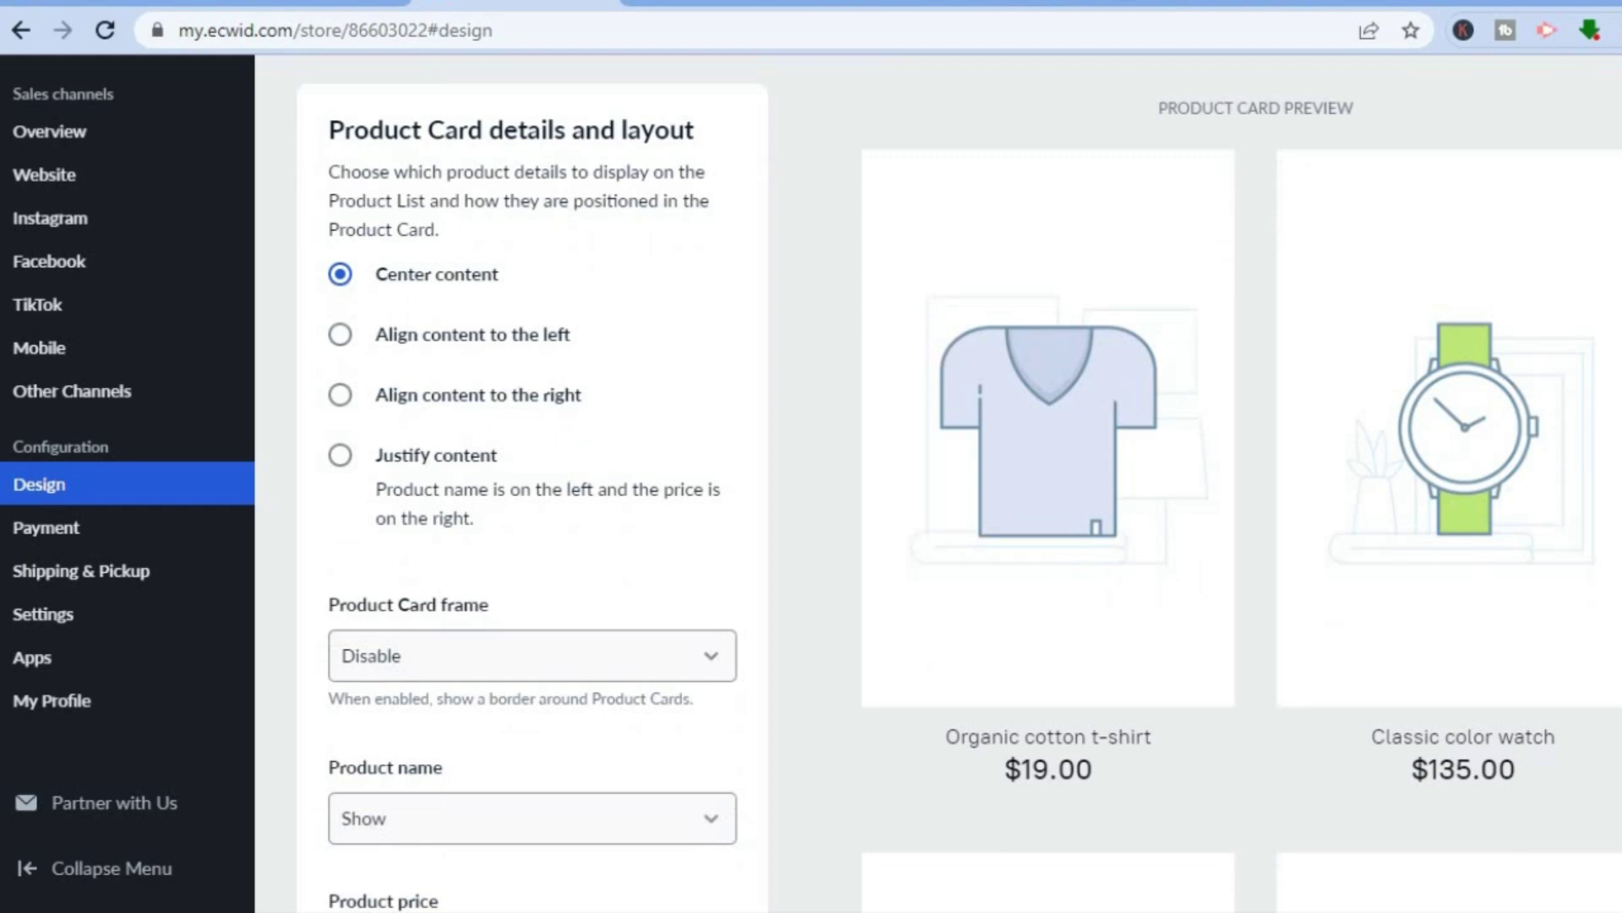
pyautogui.scroll(-1, 959, 482)
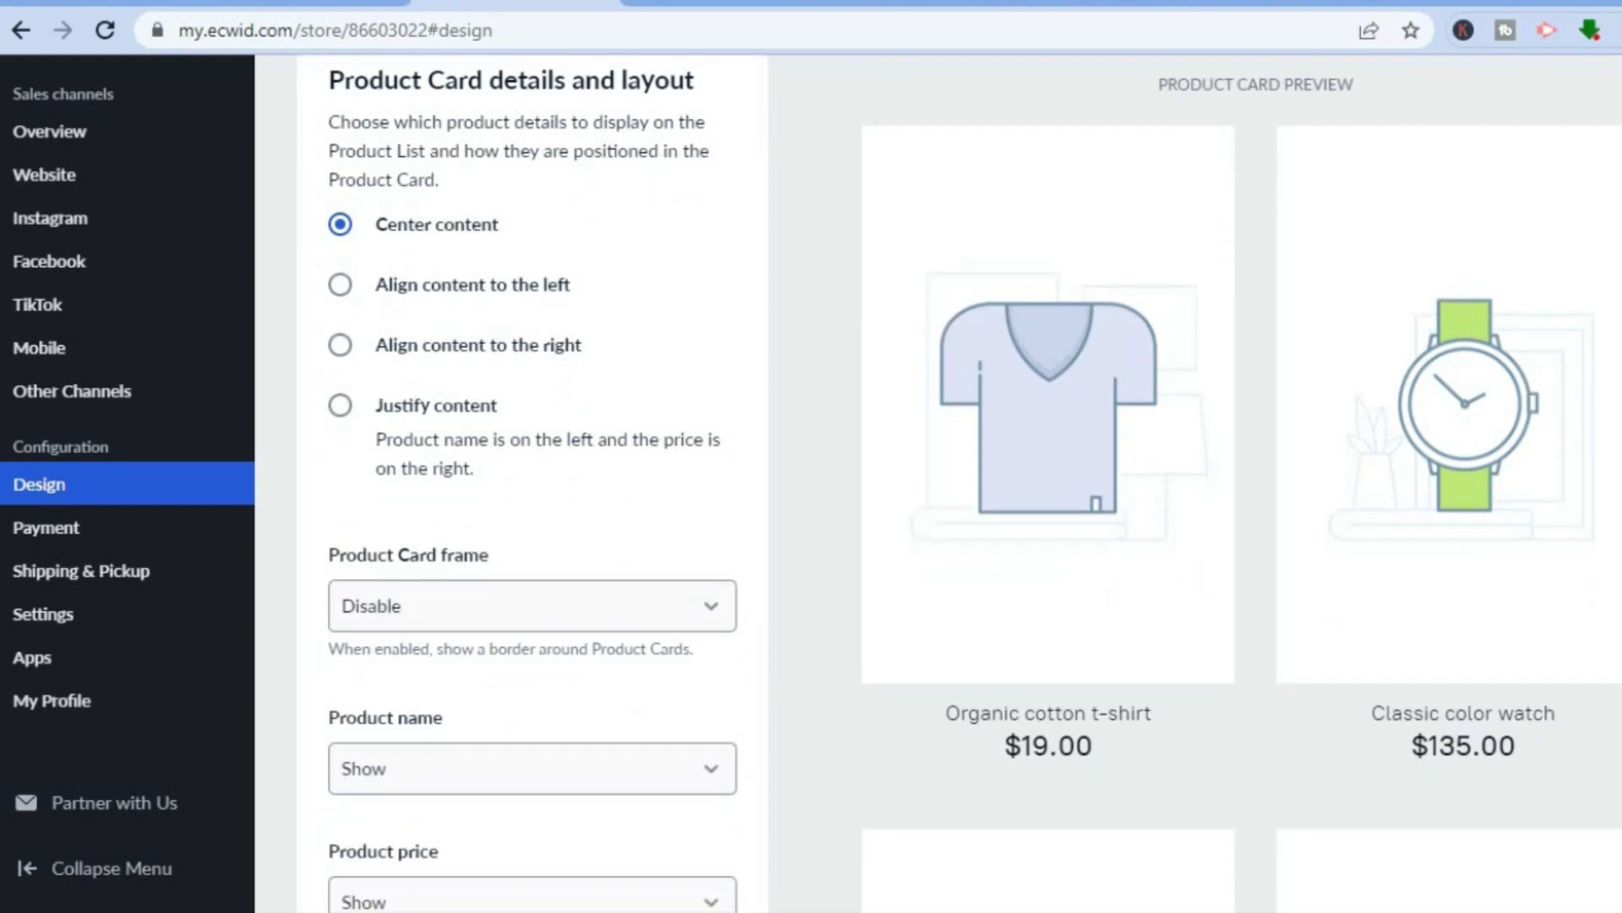
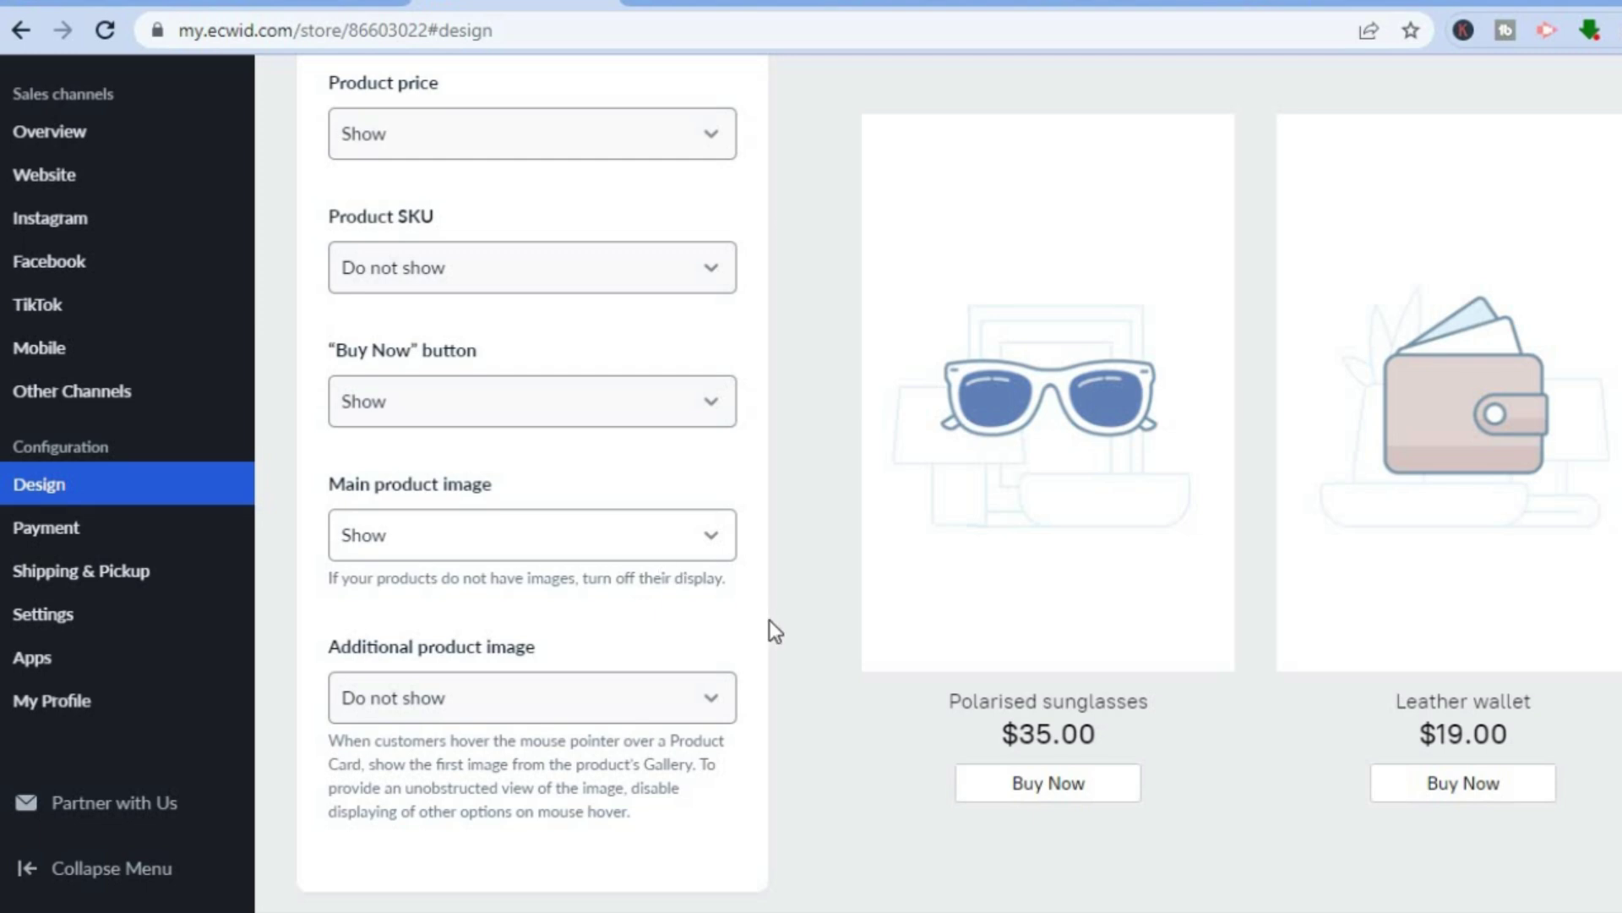
pyautogui.scroll(-7, 938, 482)
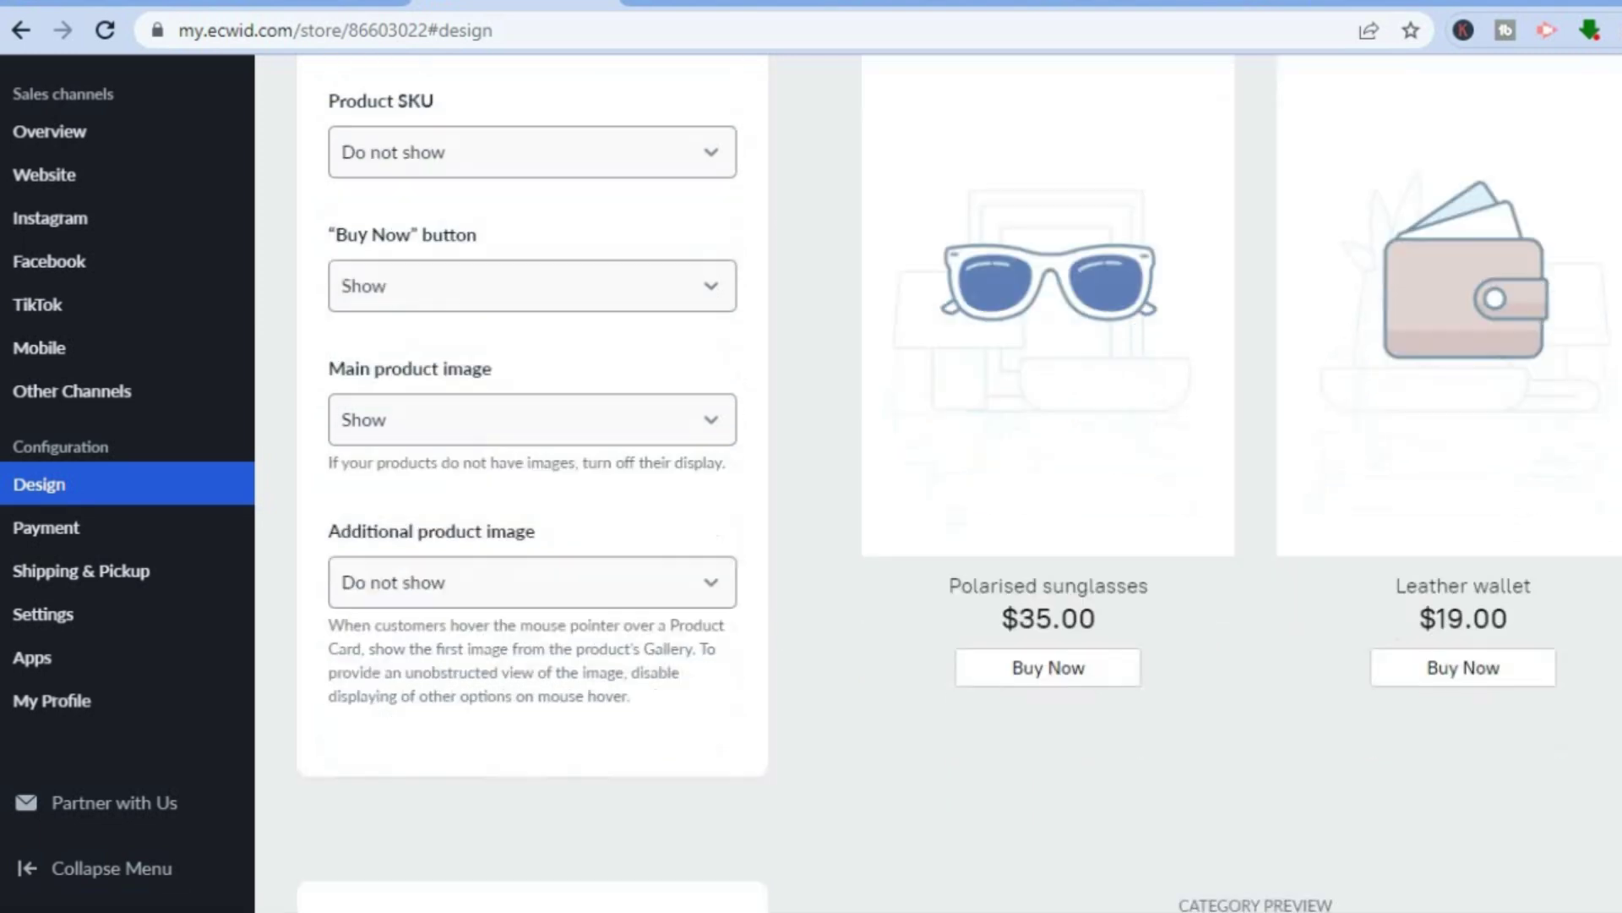
pyautogui.scroll(-1, 959, 477)
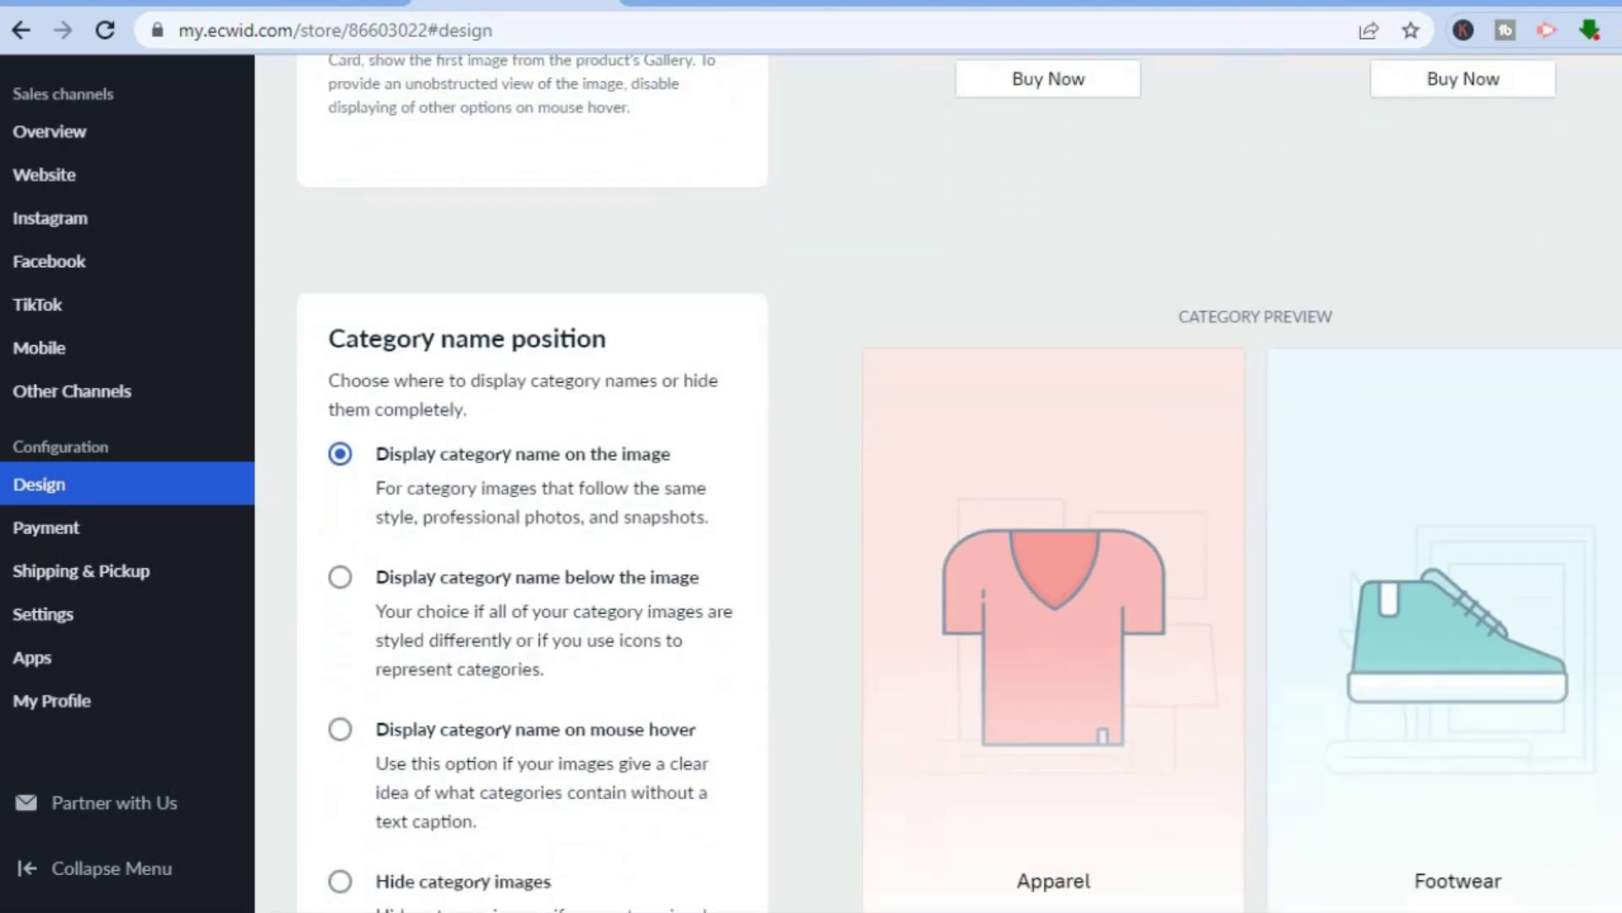
pyautogui.scroll(-5, 960, 481)
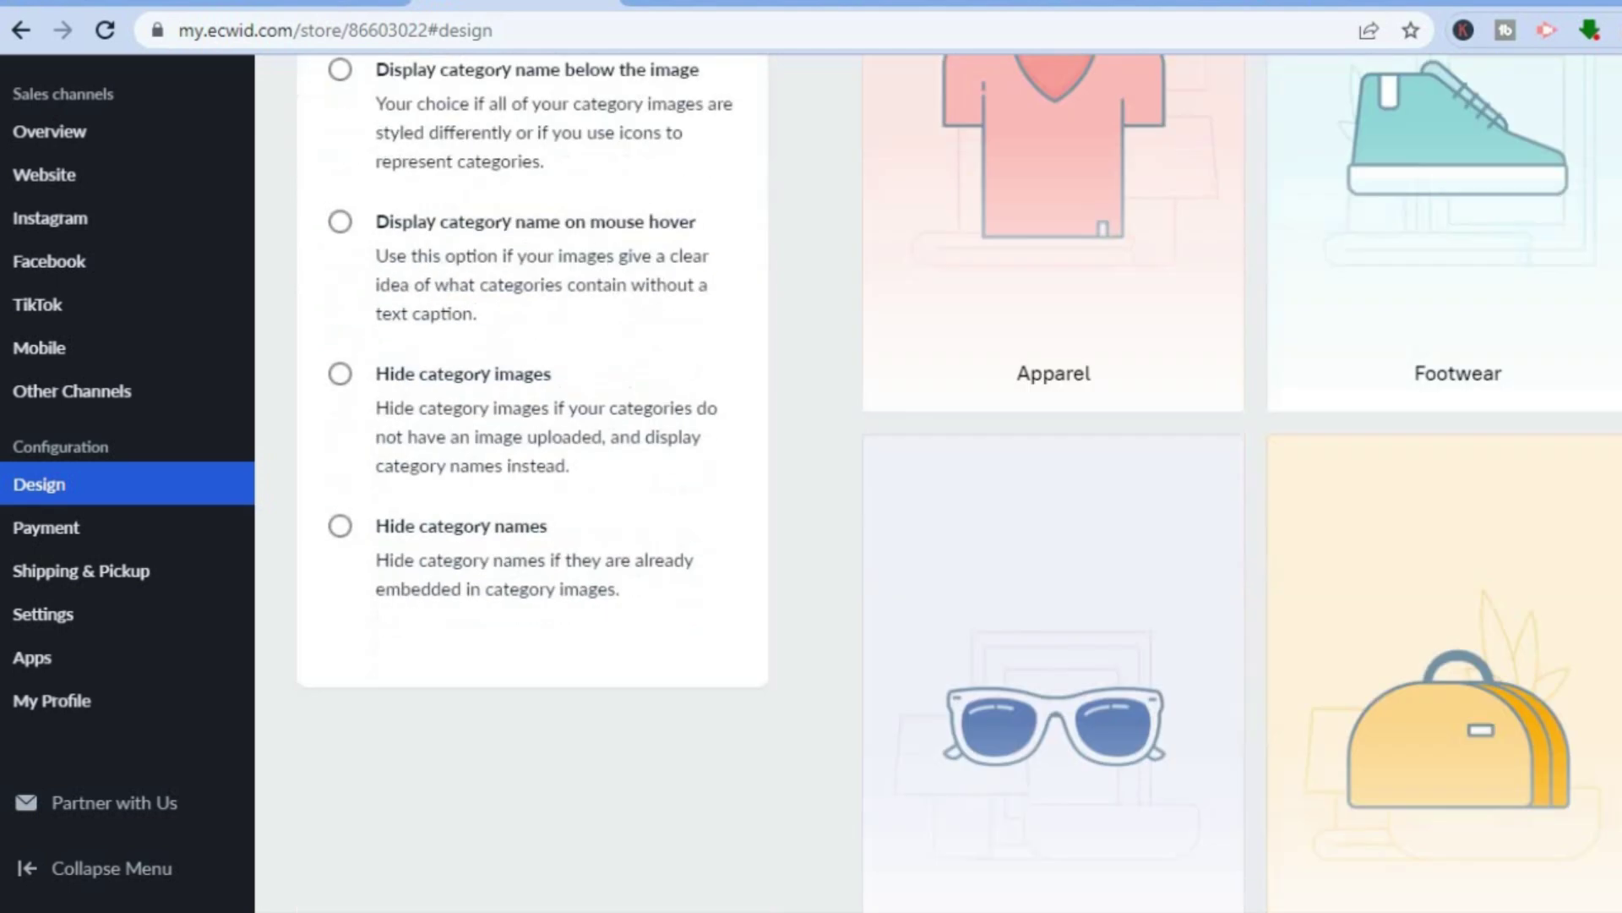
# Preview the 3-column product page layout and return to two columns with the description on the right
pyautogui.scroll(-10, 938, 482)
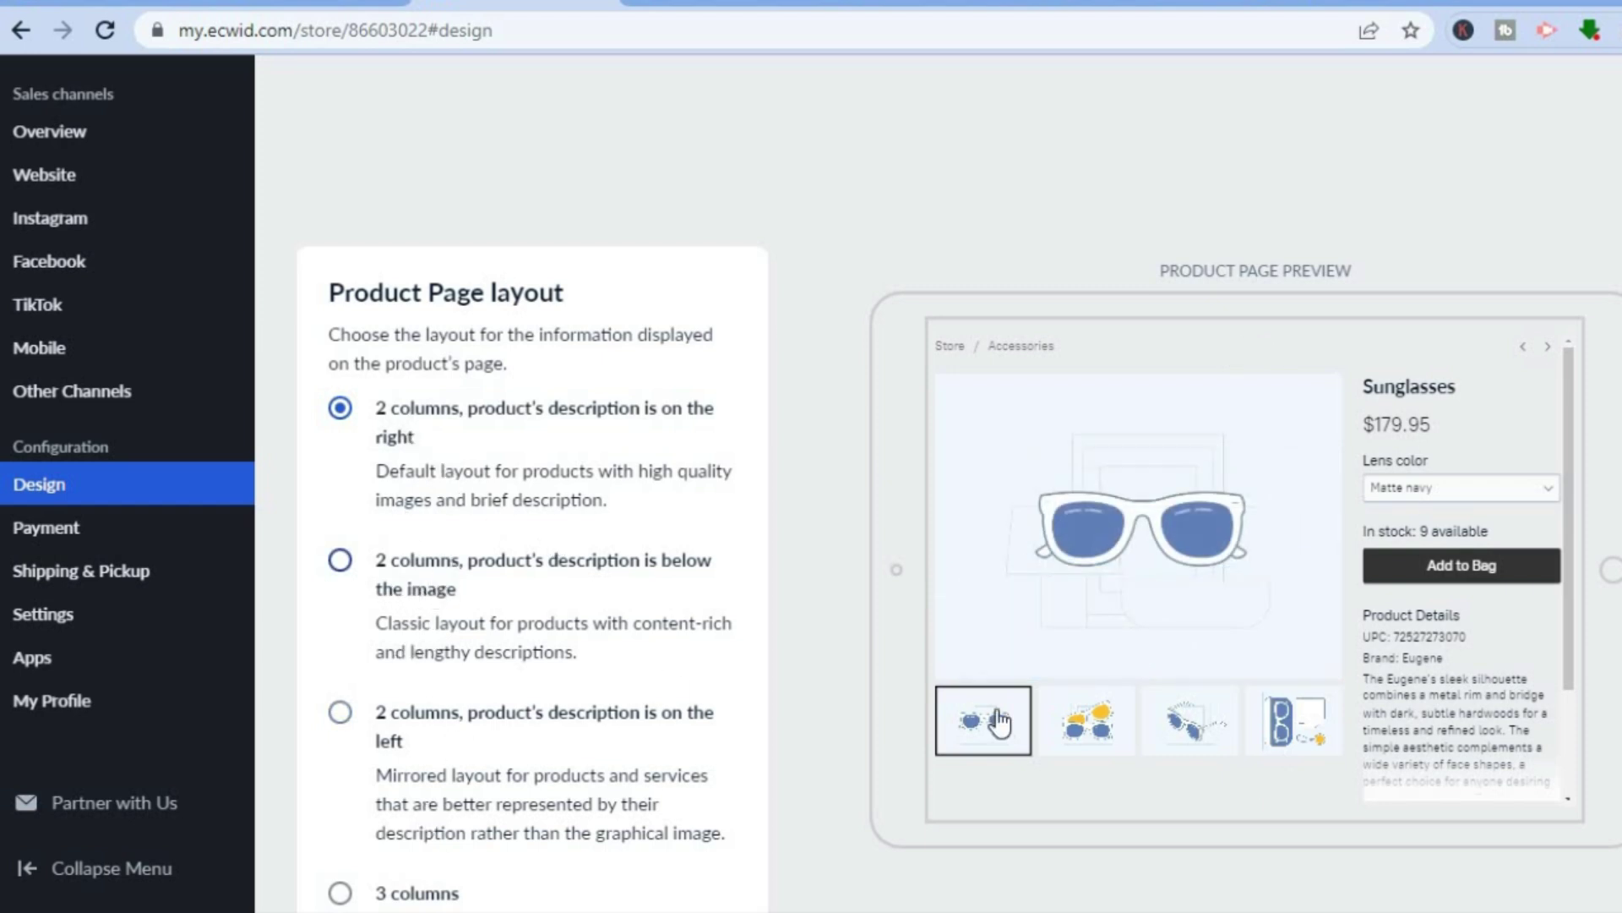
pyautogui.scroll(-5, 858, 524)
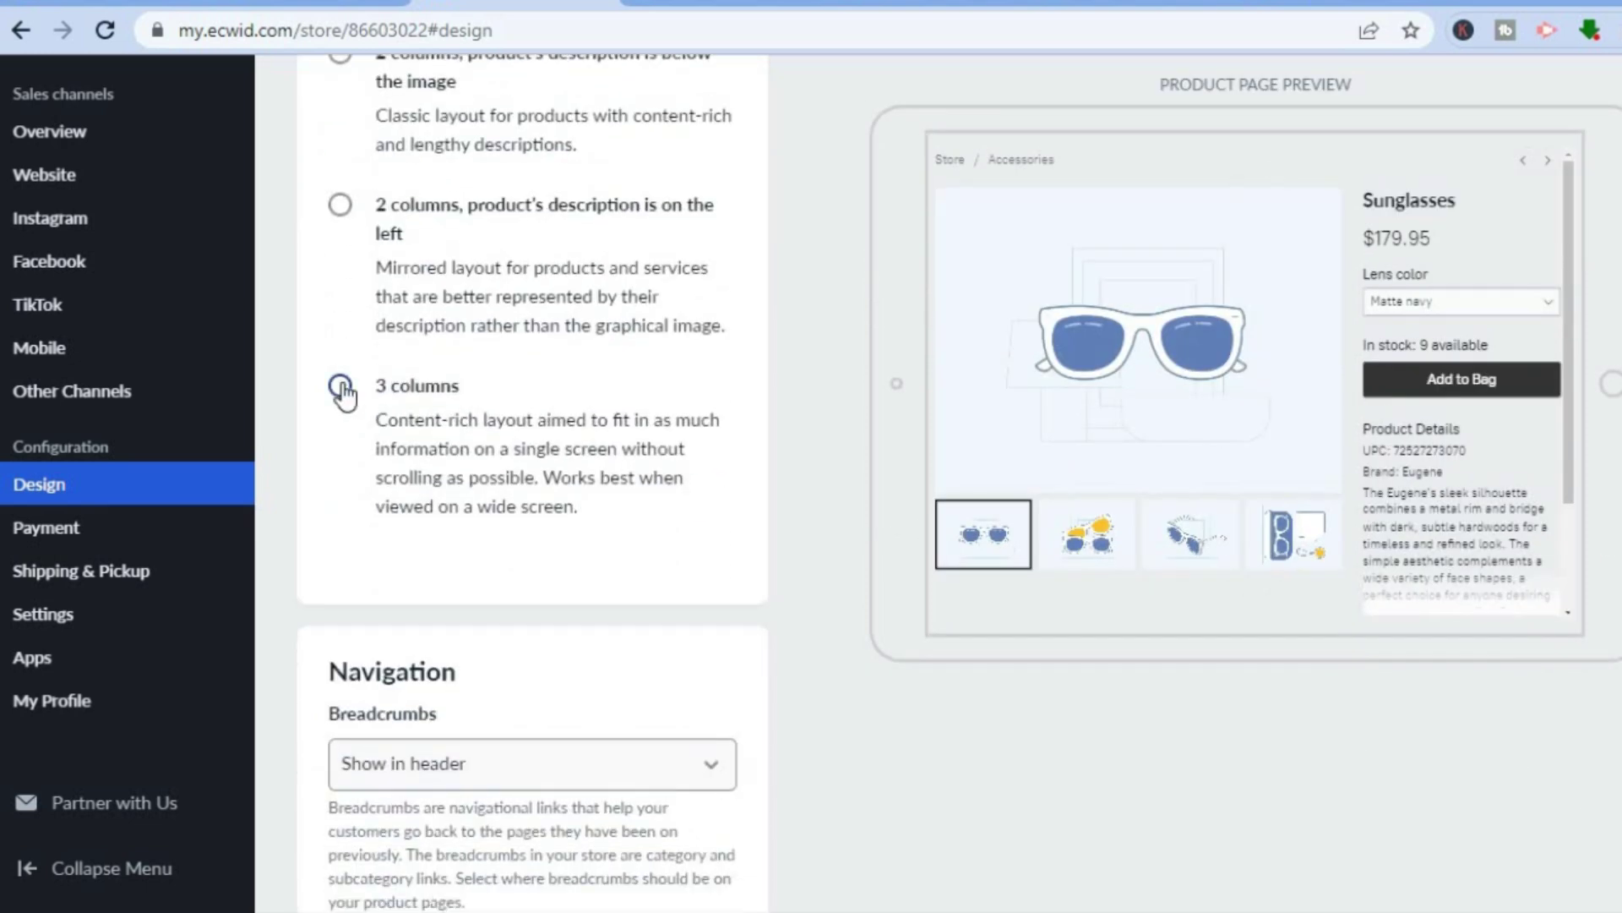
pyautogui.click(340, 386)
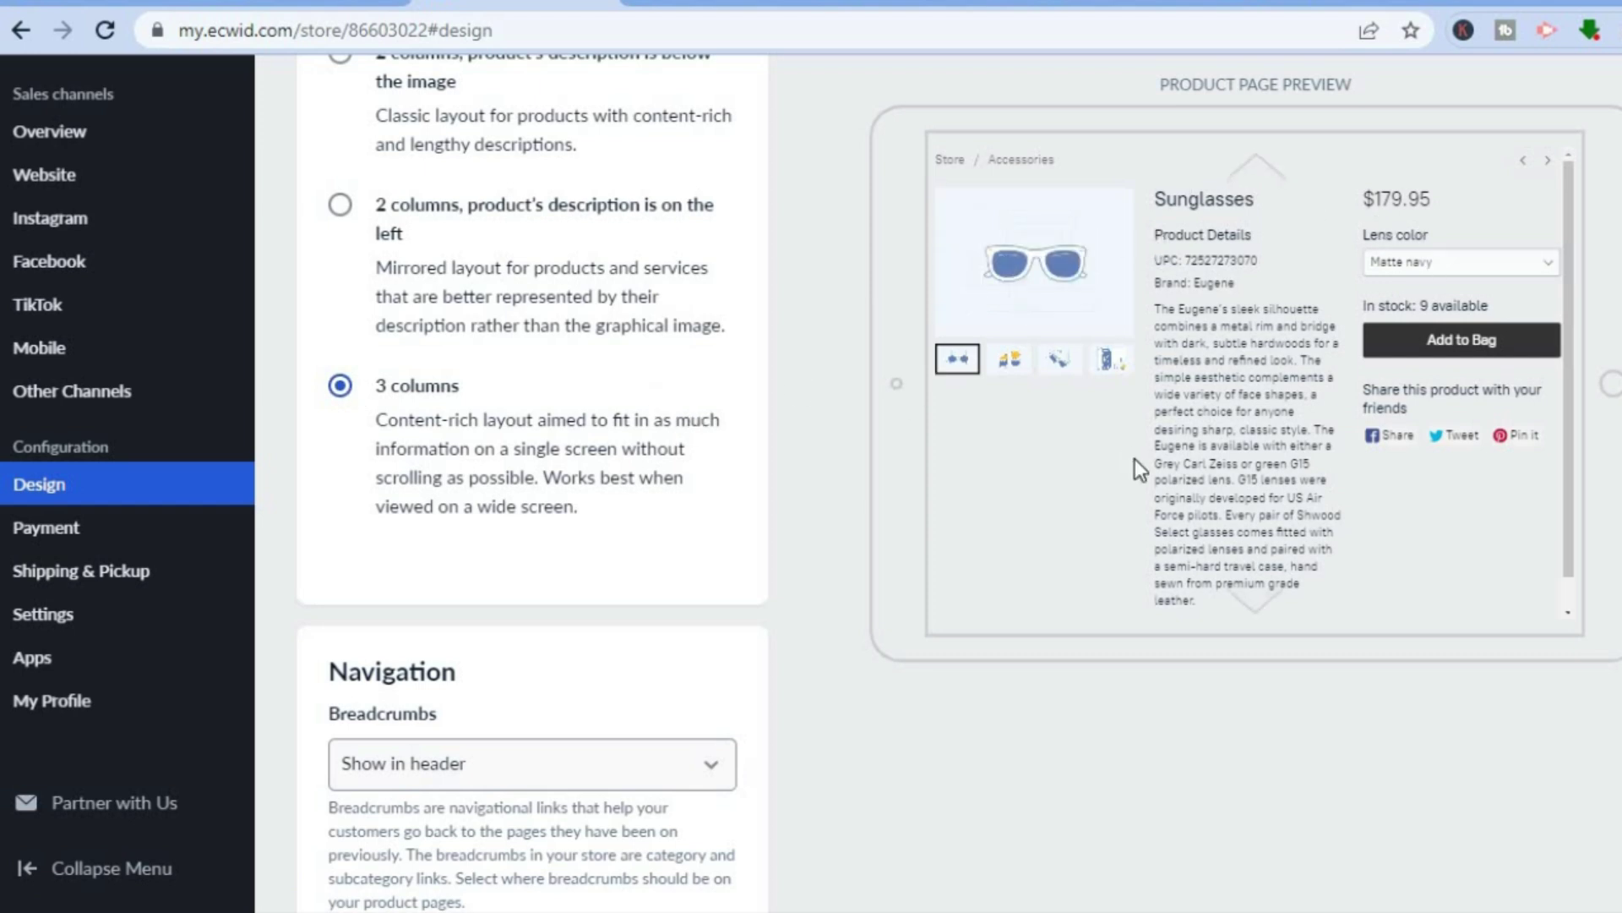
pyautogui.scroll(4, 701, 423)
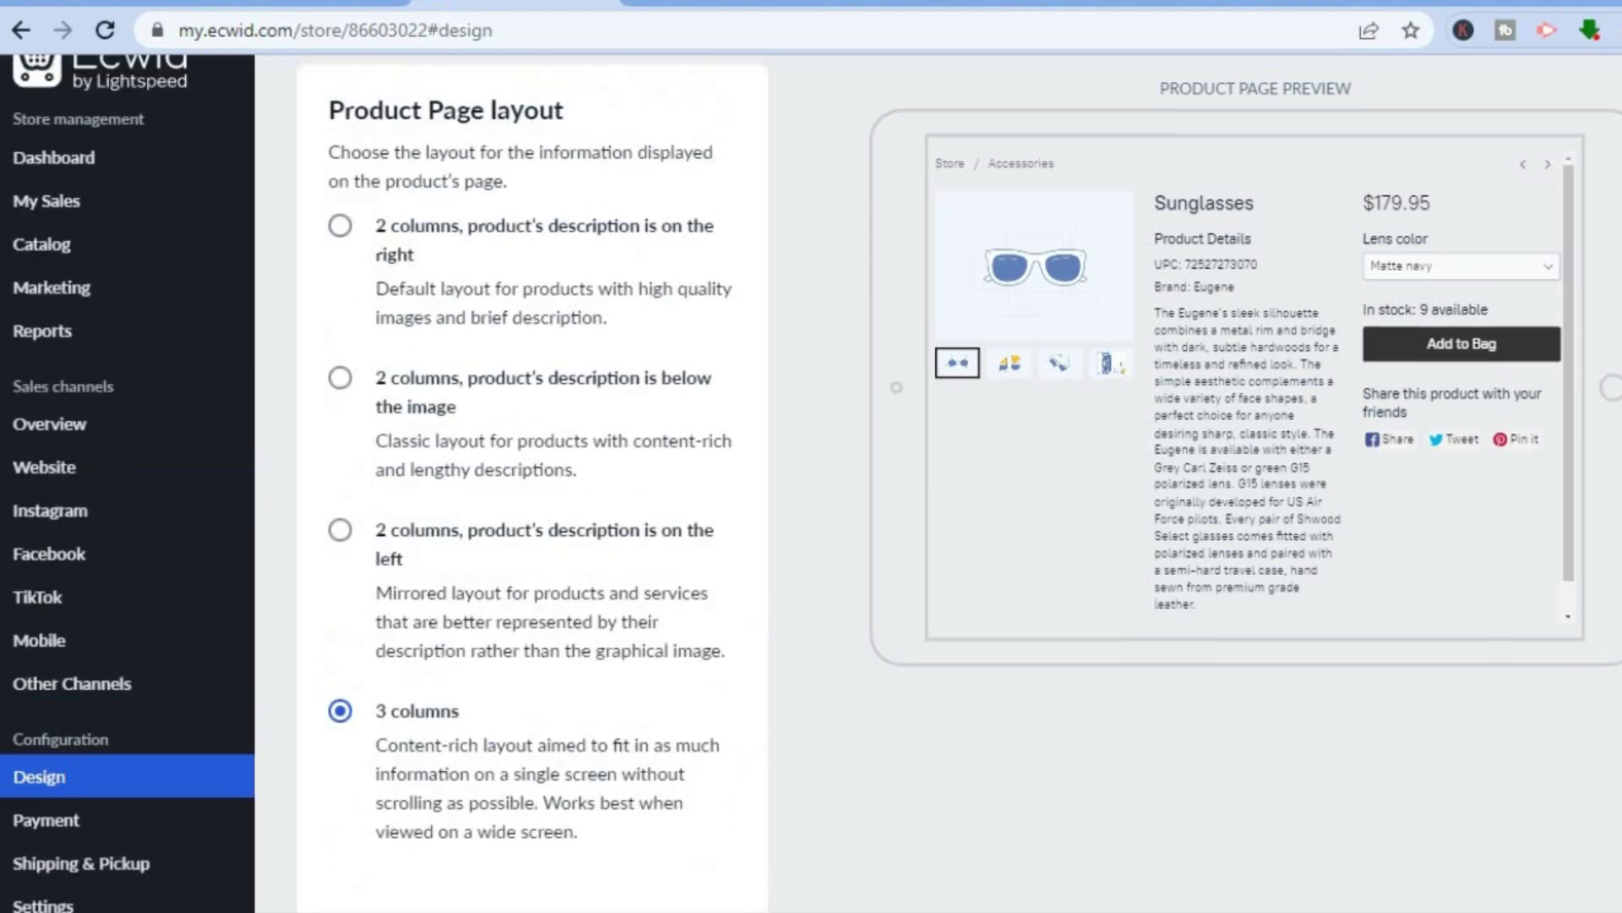
pyautogui.click(339, 228)
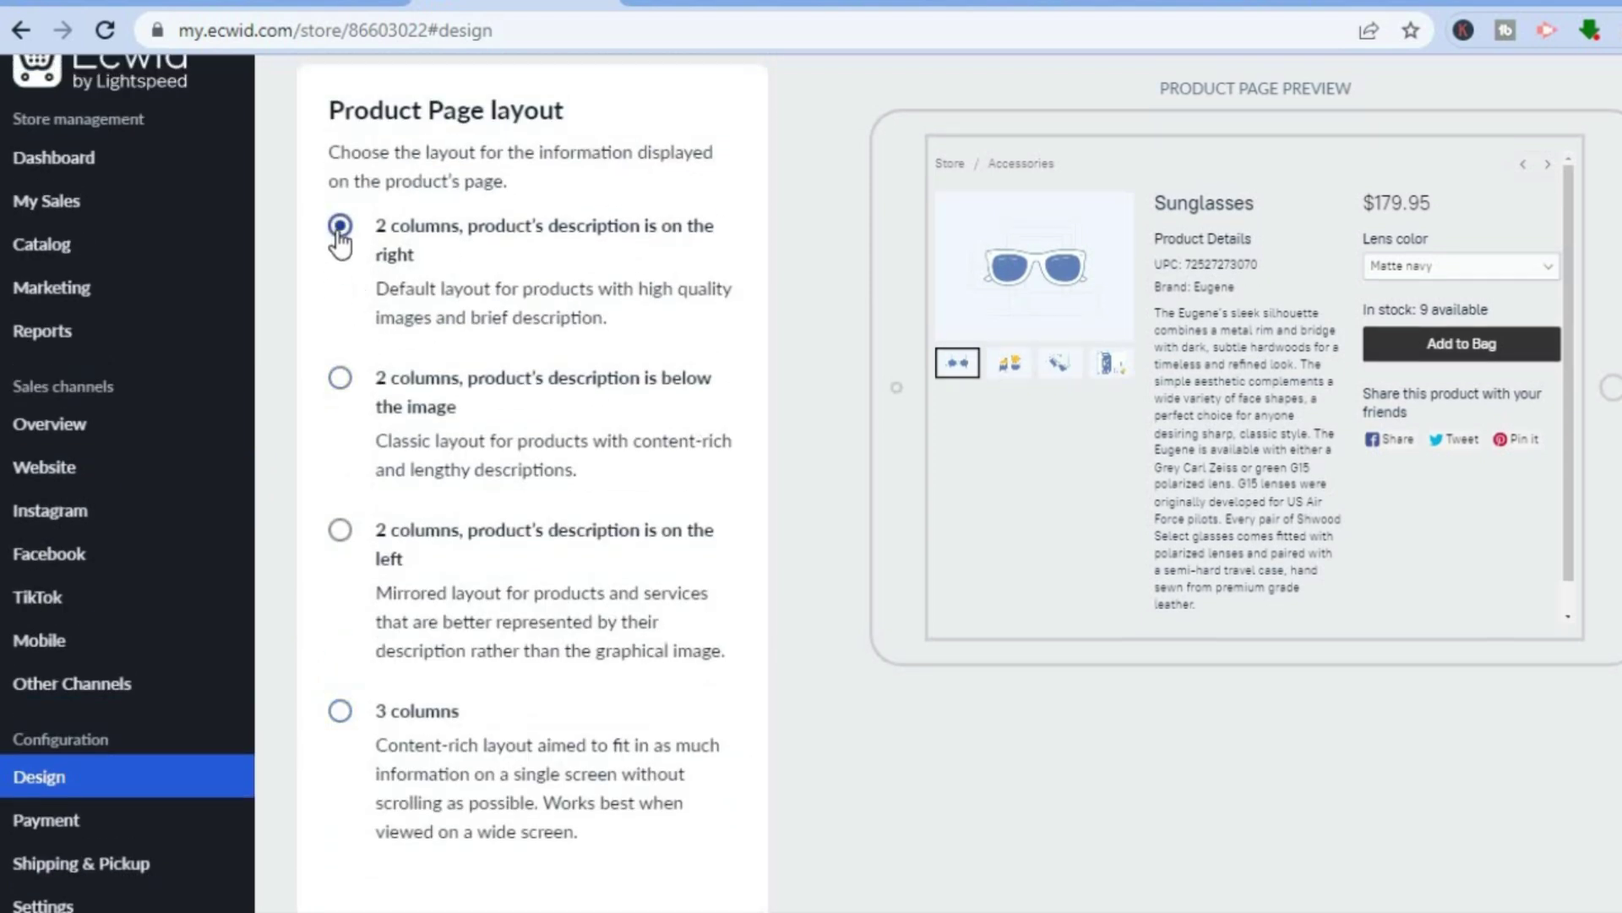
# Examine the product page navigation, gallery thumbnail and sidebar options, plus the storefront navigation, color and theme settings
pyautogui.scroll(-9, 798, 443)
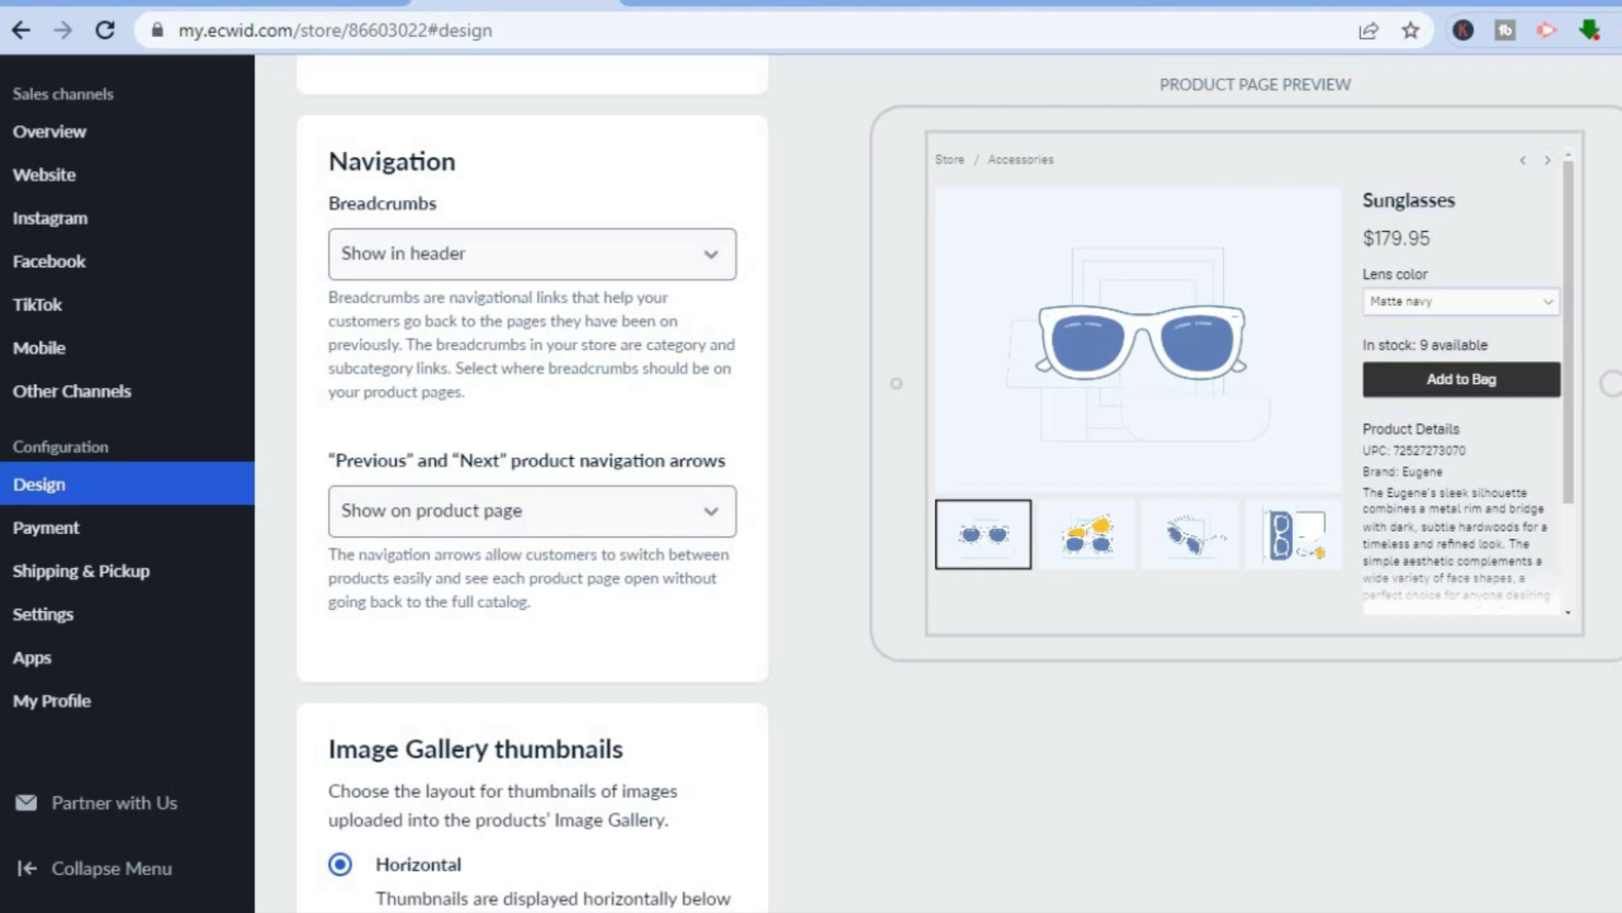
pyautogui.scroll(-8, 532, 481)
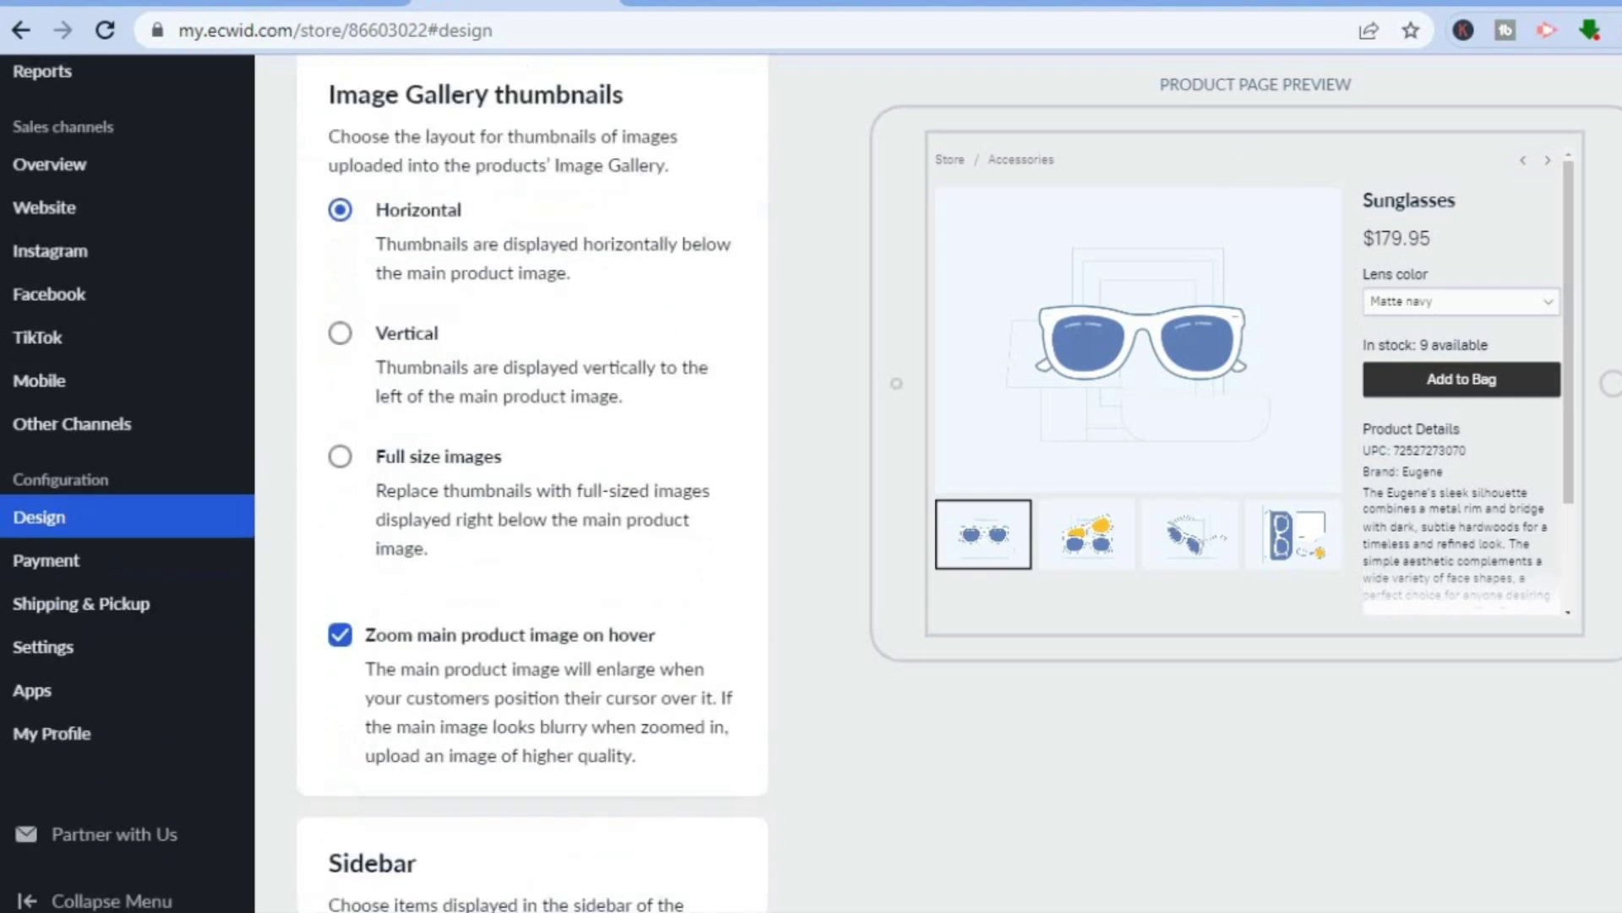
pyautogui.scroll(-8, 532, 481)
pyautogui.scroll(-5, 532, 482)
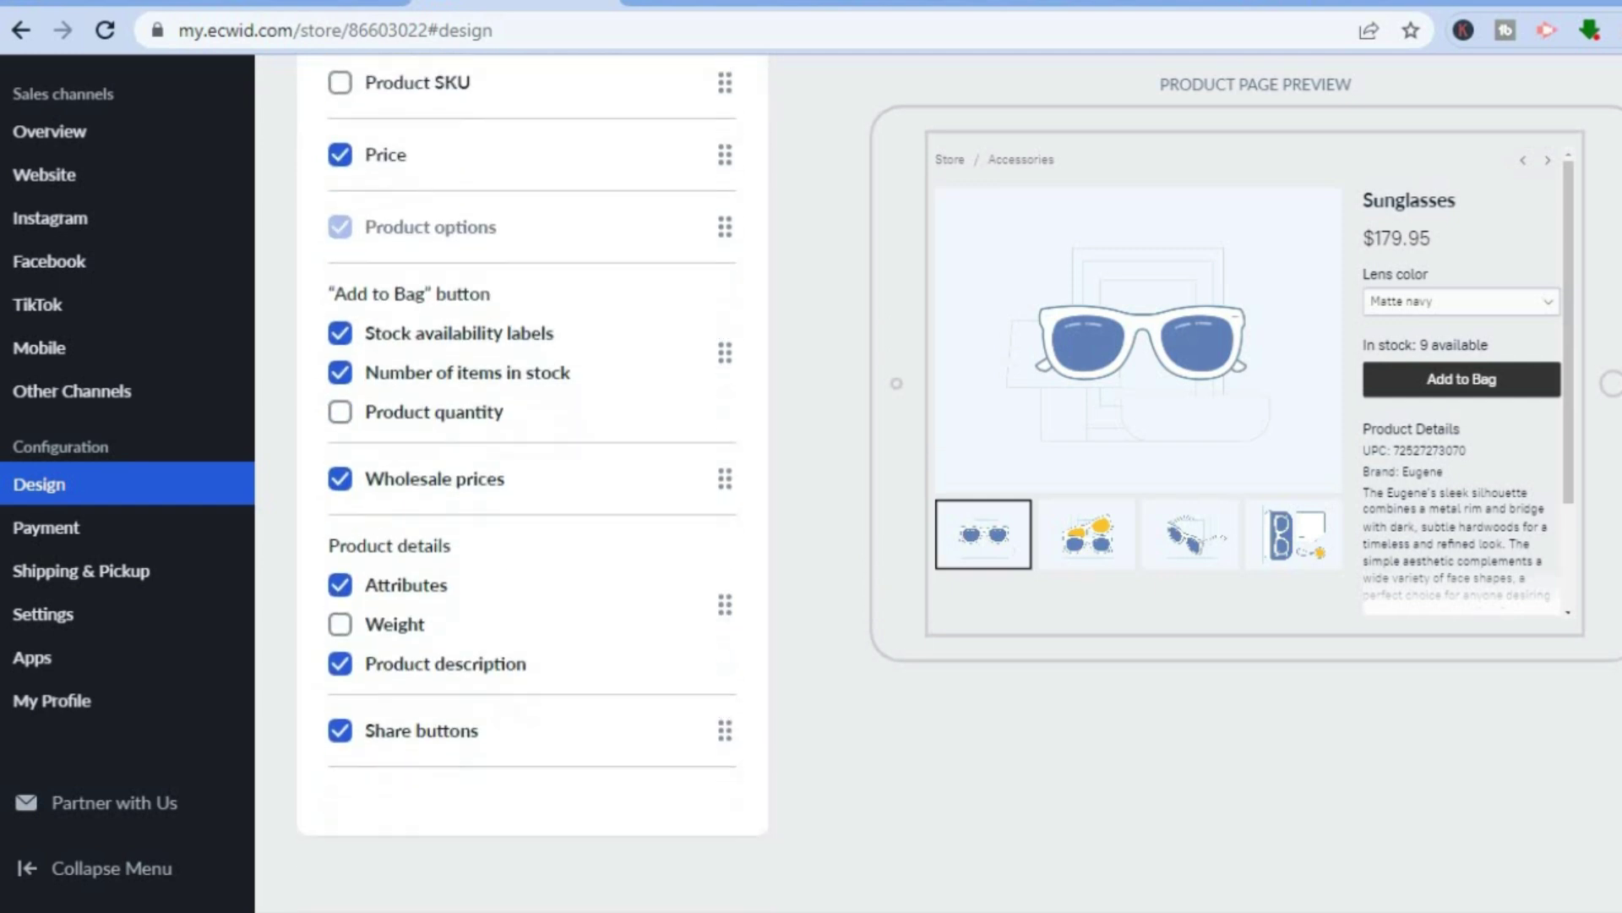
pyautogui.scroll(-8, 533, 481)
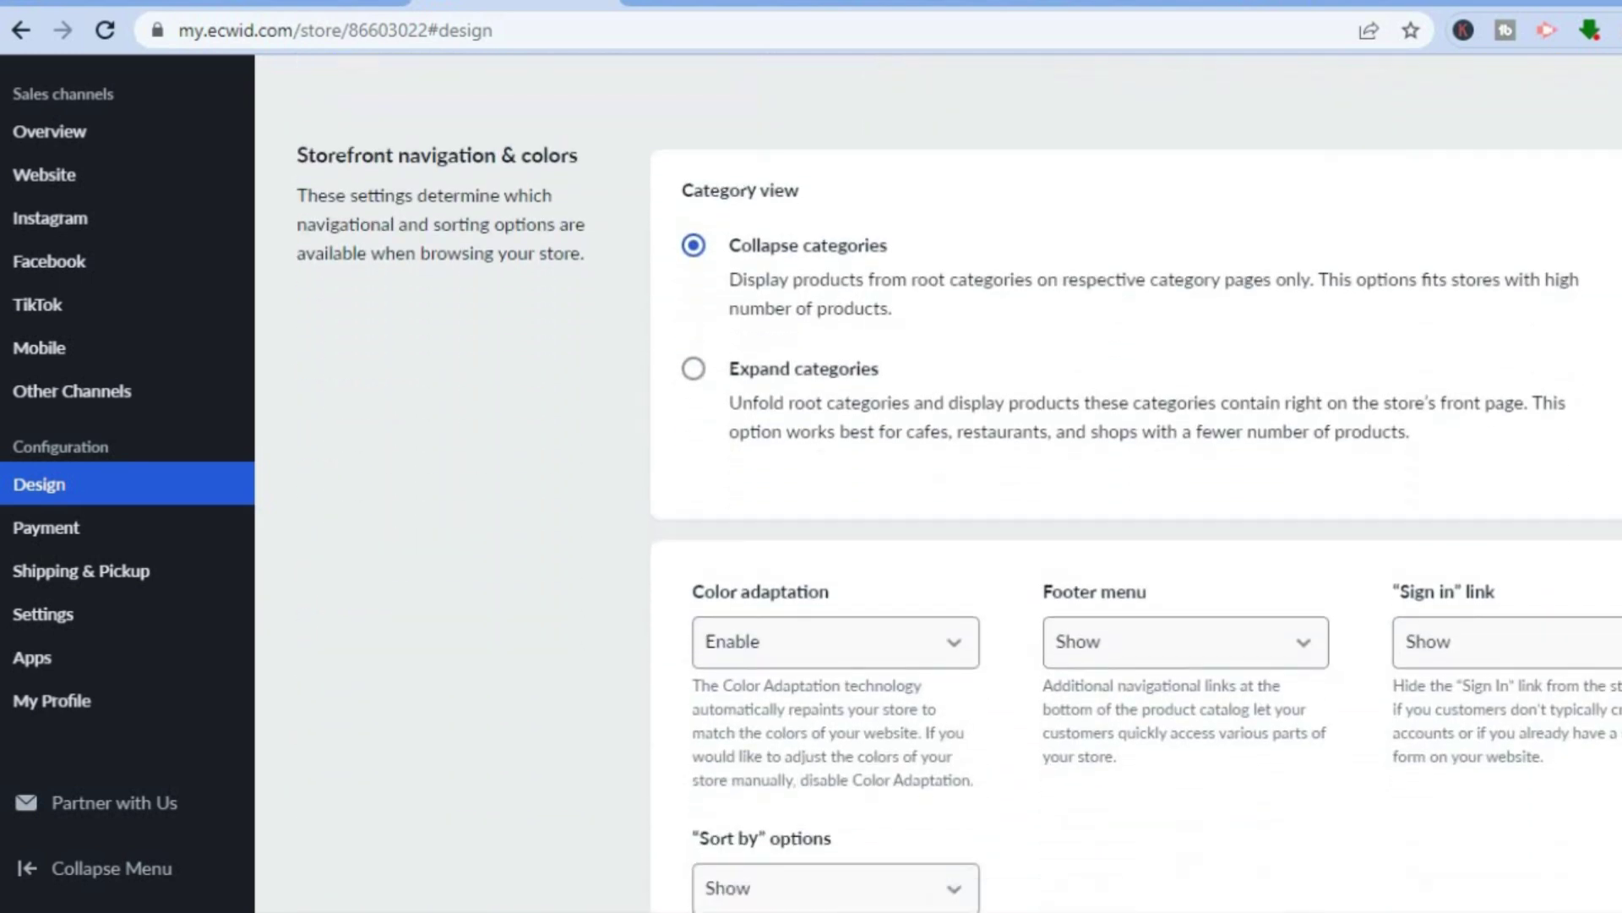
pyautogui.scroll(-8, 960, 484)
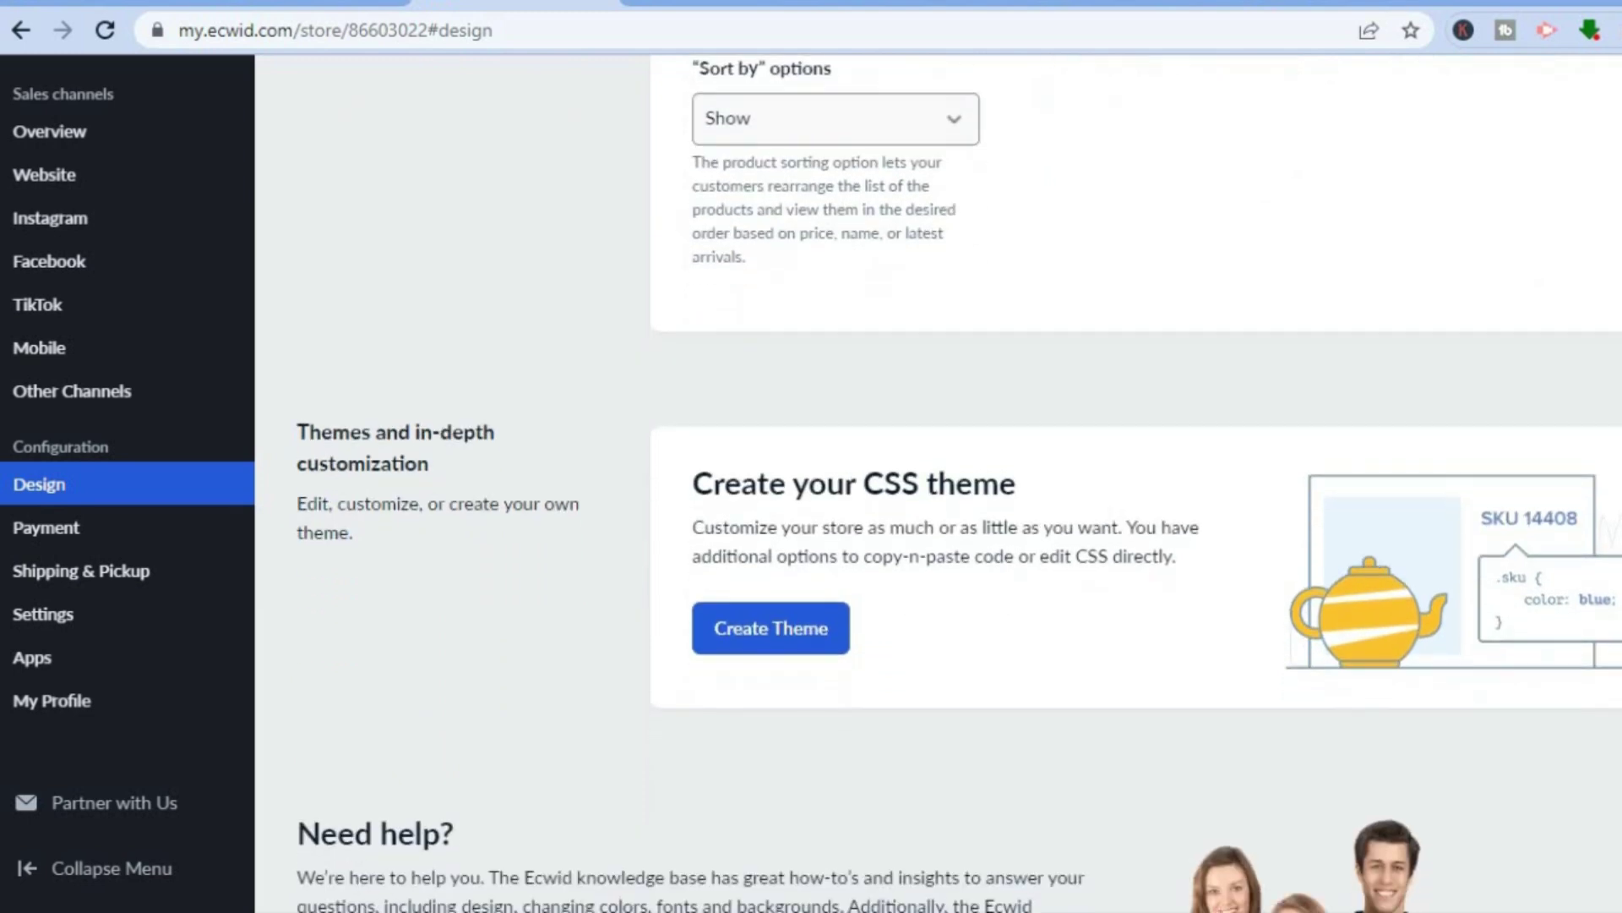
pyautogui.scroll(-3, 938, 546)
pyautogui.scroll(10, 938, 507)
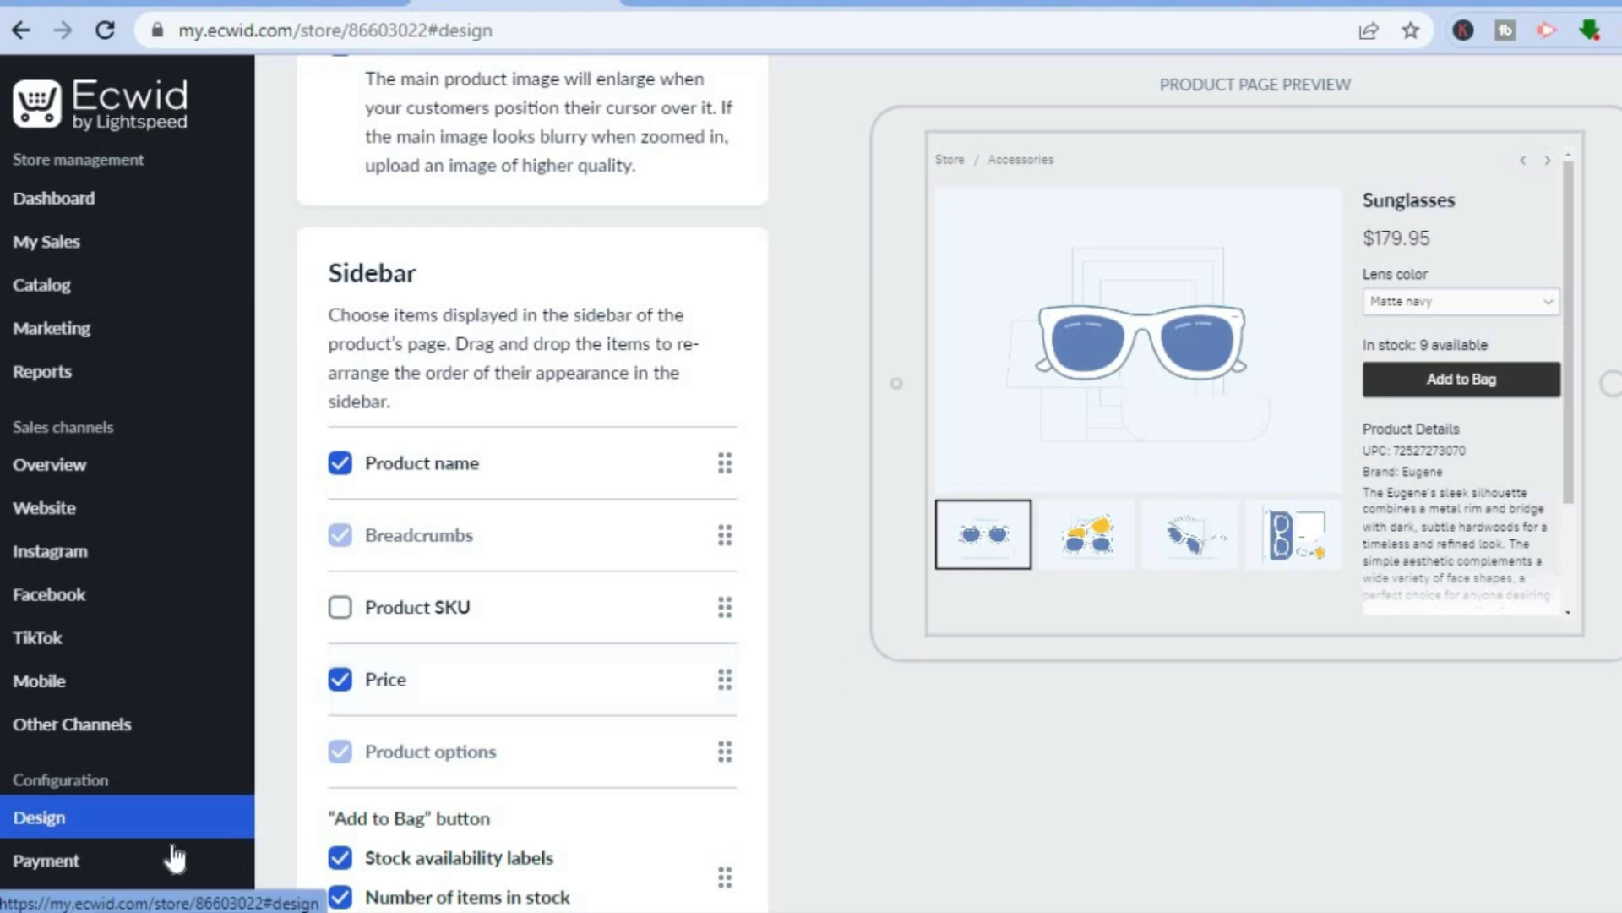
# Open the store's payment settings and review the Stripe, Square, PayPal, manual and other payment methods
pyautogui.click(107, 862)
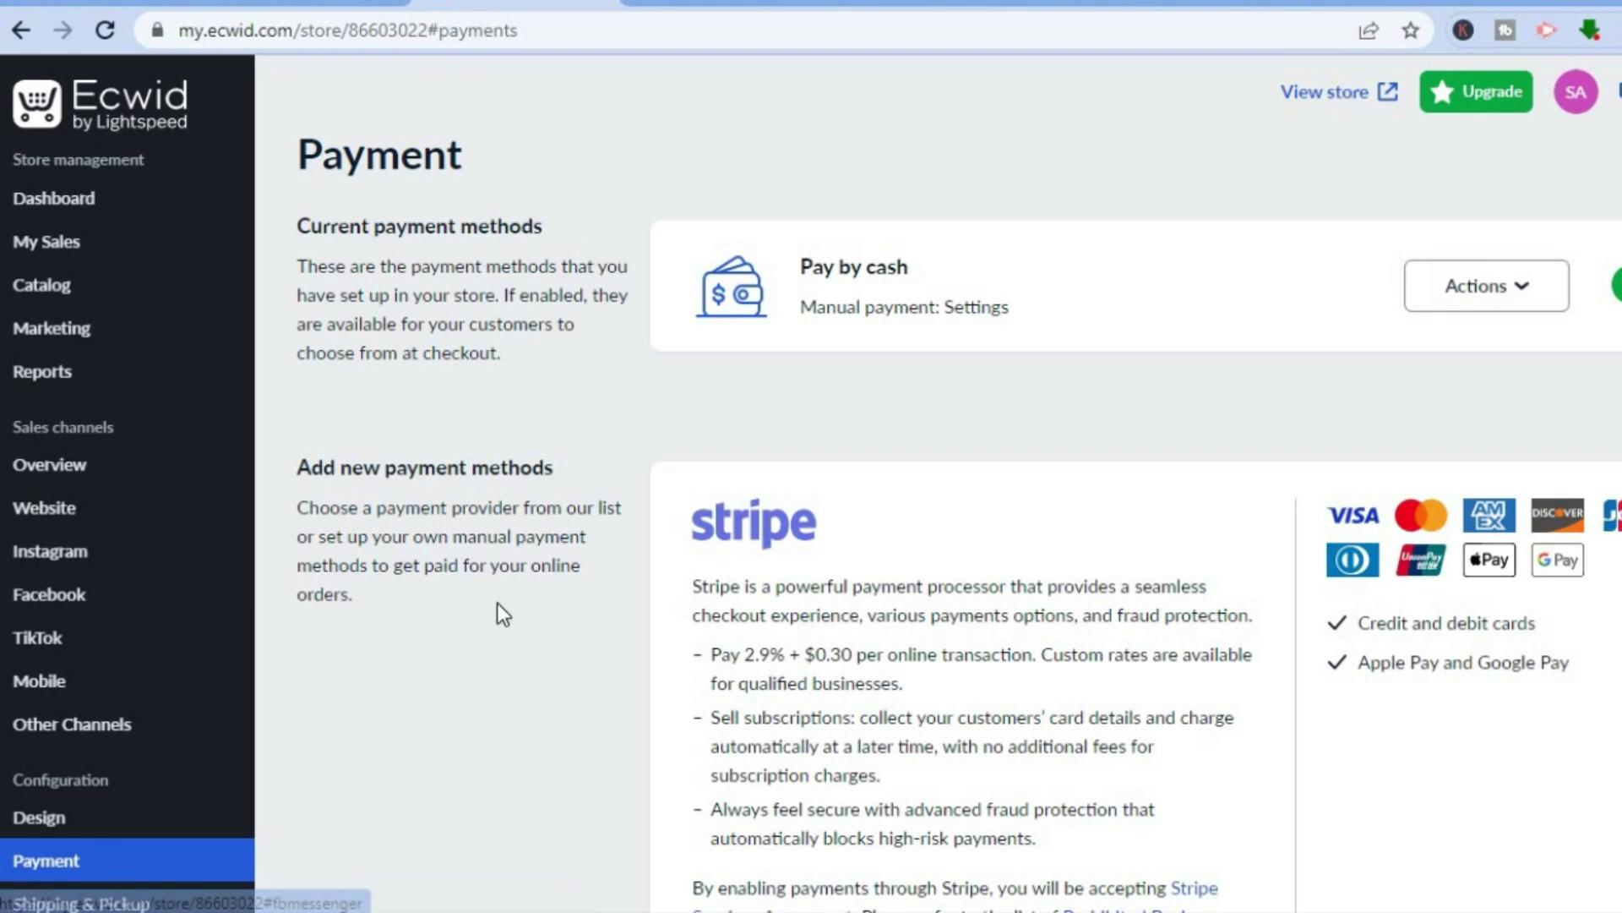
pyautogui.scroll(-5, 1011, 576)
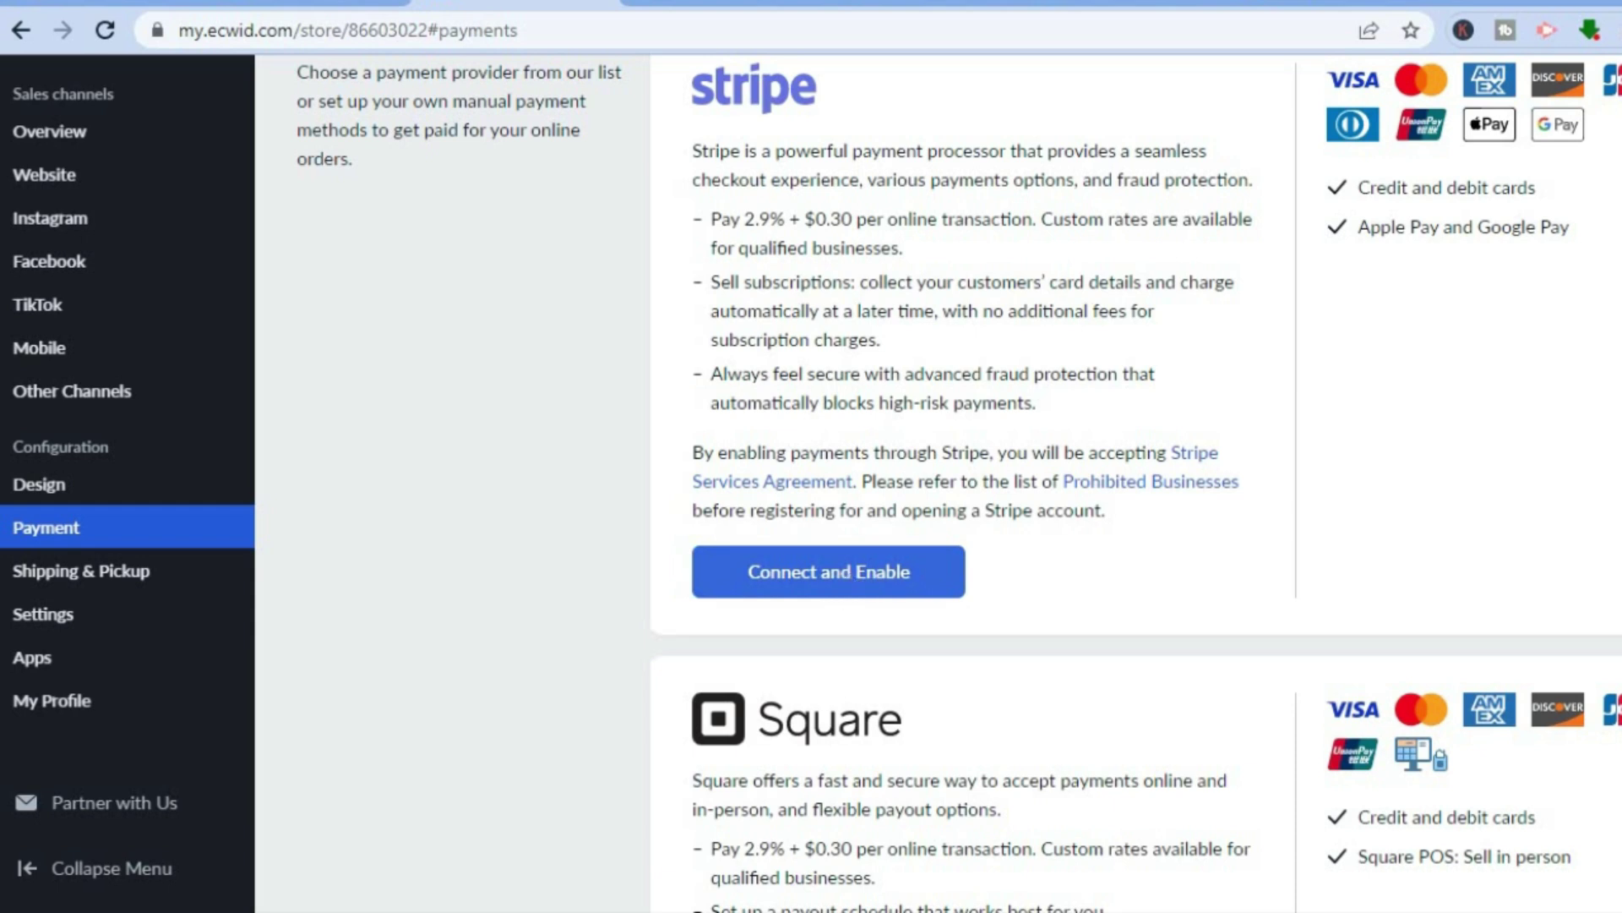
pyautogui.click(855, 583)
pyautogui.scroll(-5, 959, 482)
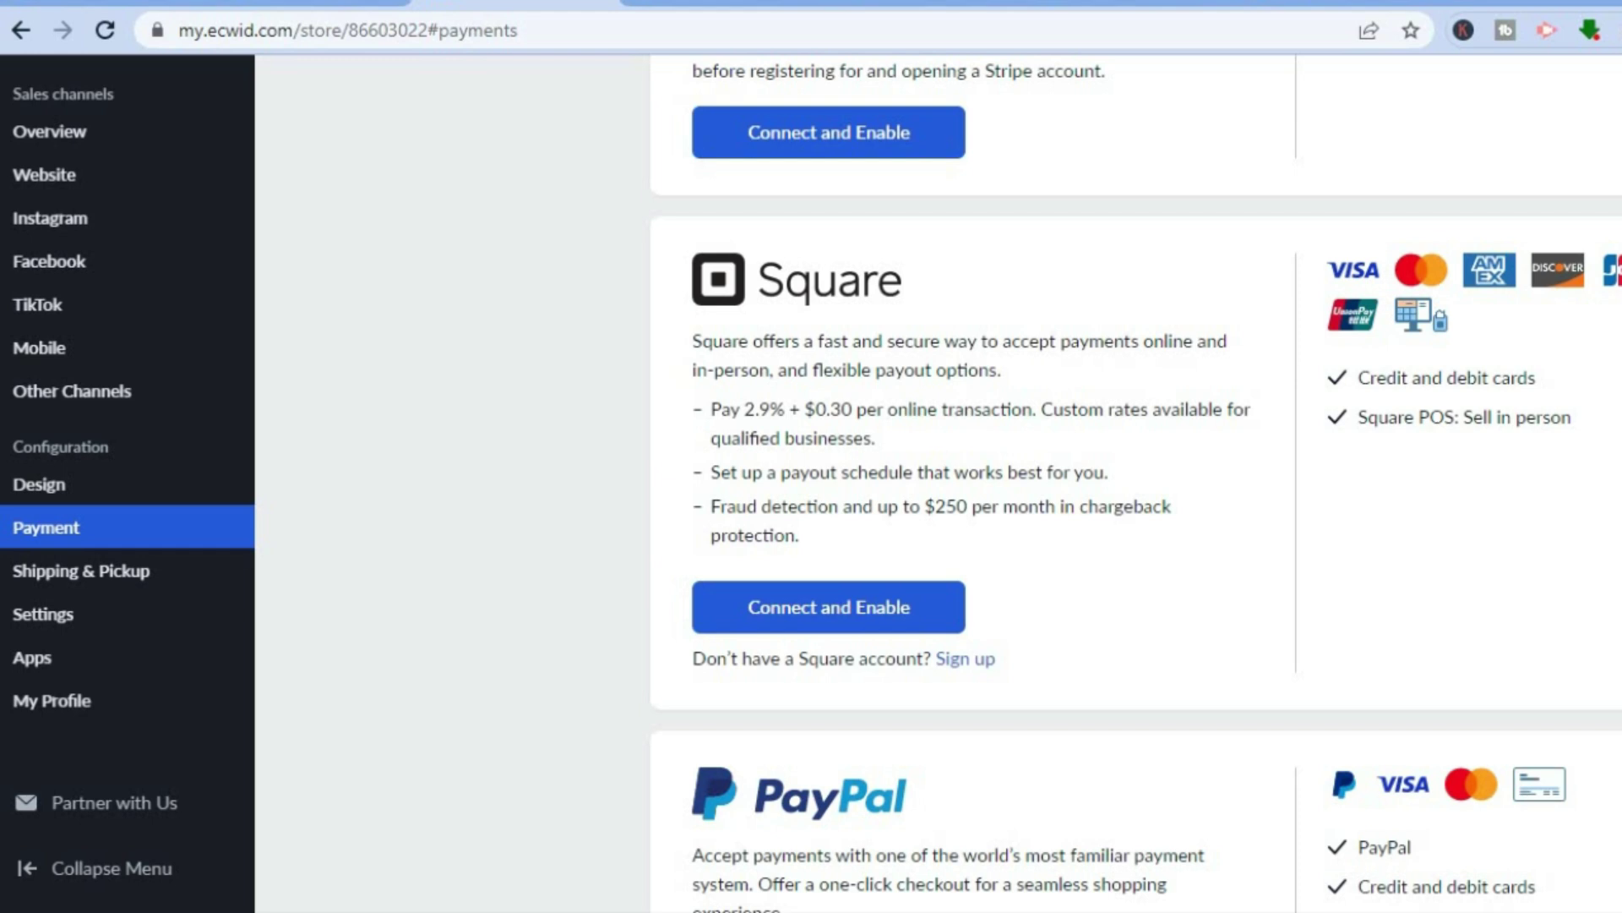
pyautogui.scroll(-5, 1136, 482)
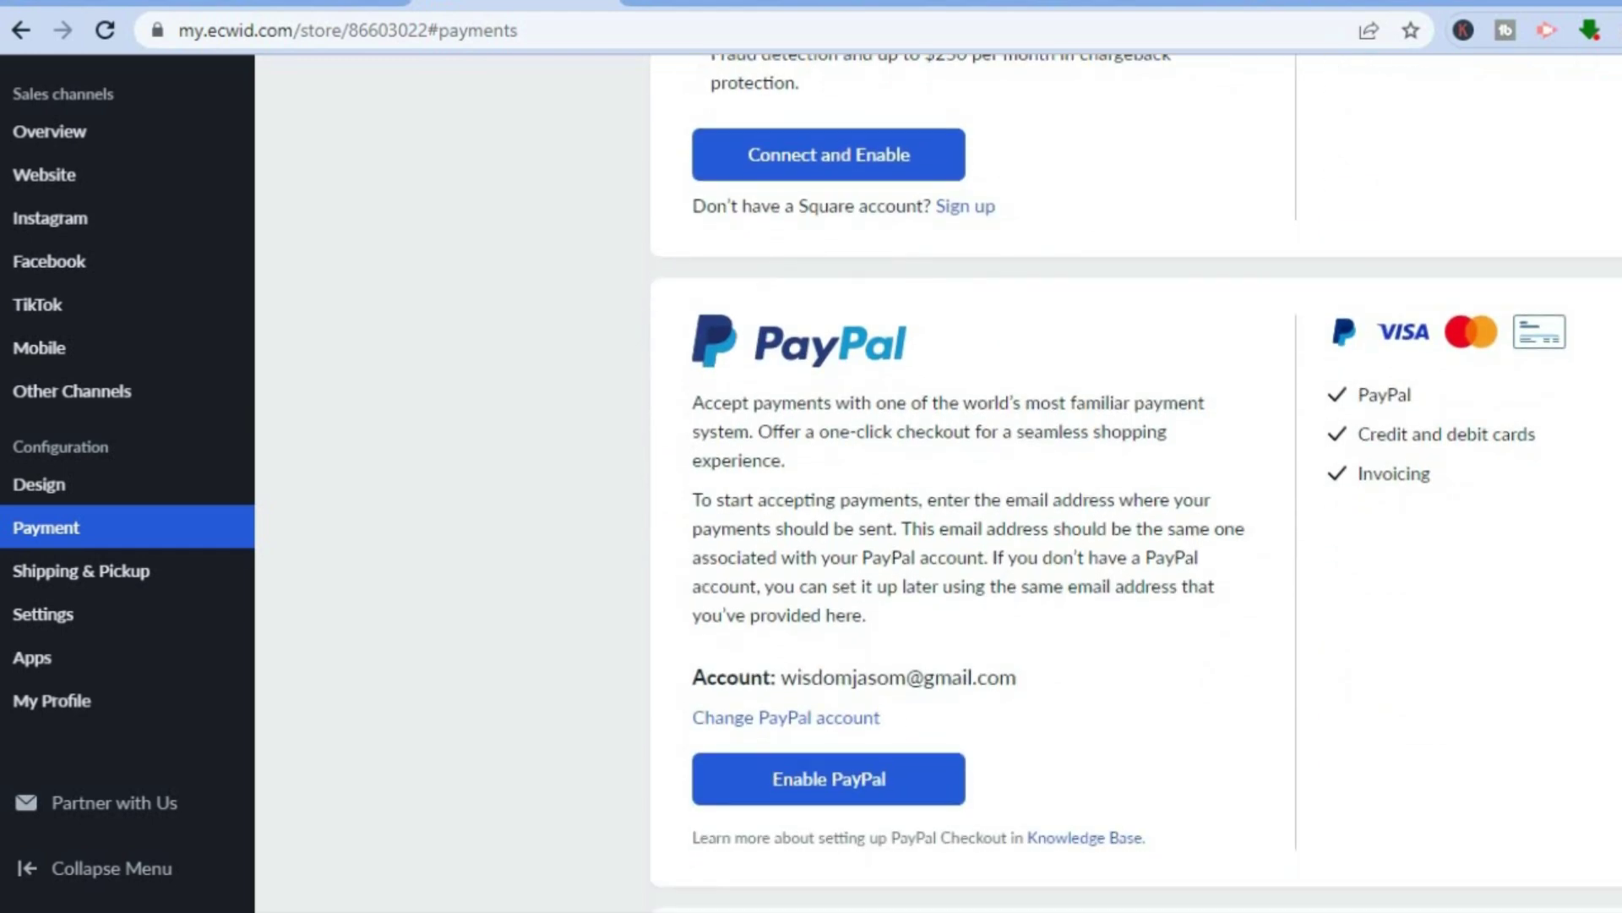
pyautogui.scroll(-6, 1136, 482)
pyautogui.scroll(-4, 1136, 482)
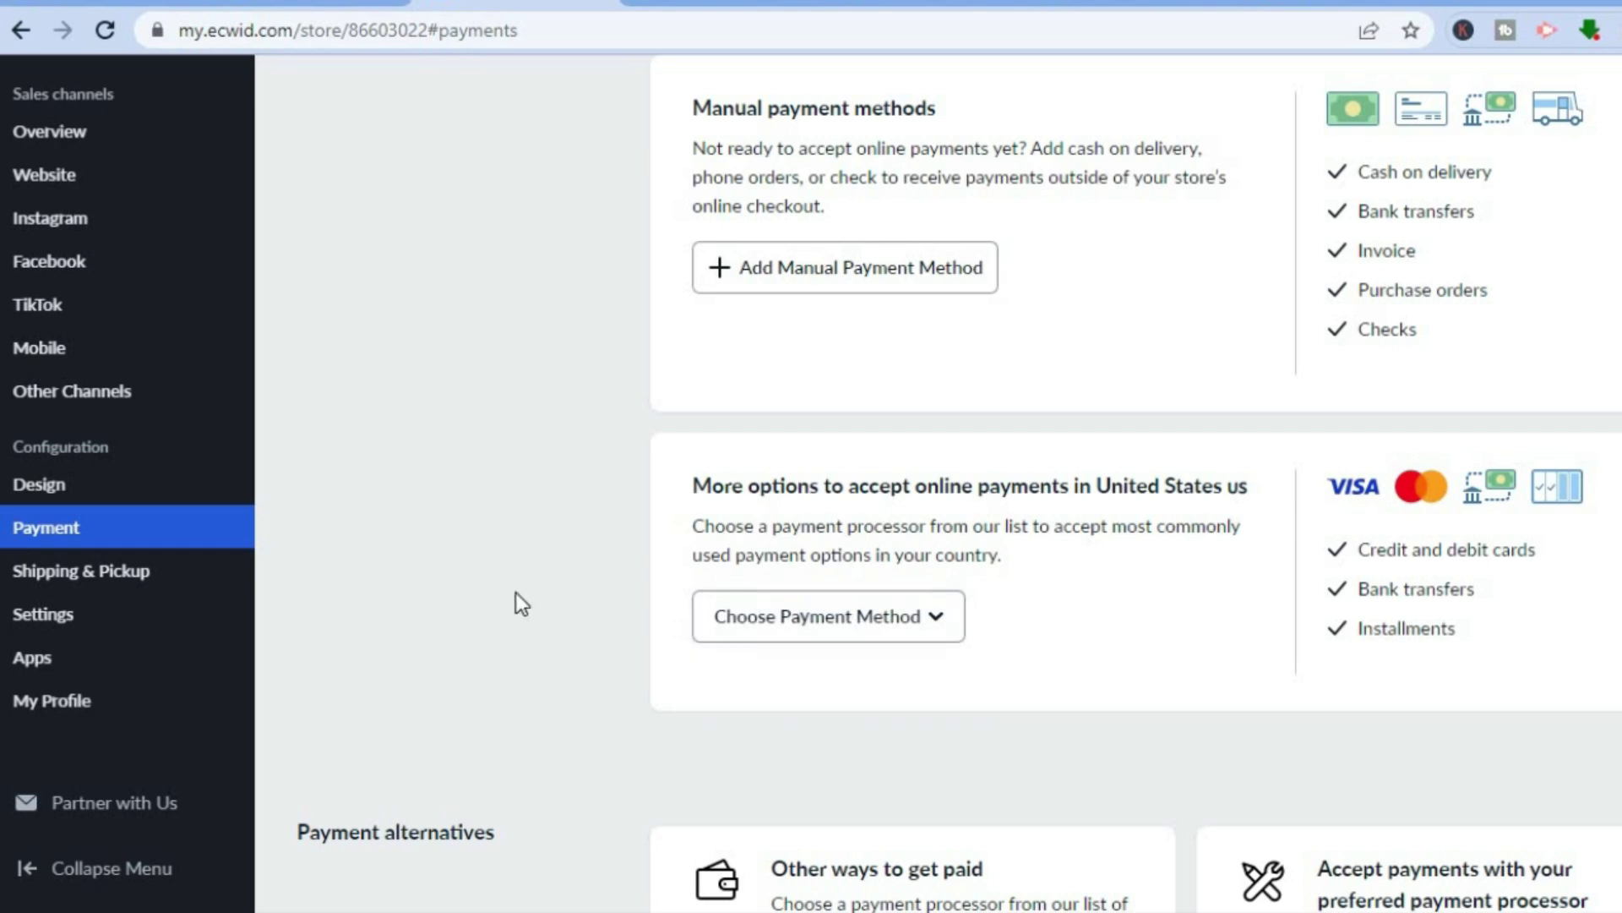
# Open the shipping and pickup settings and start adding a new shipping method
pyautogui.click(148, 582)
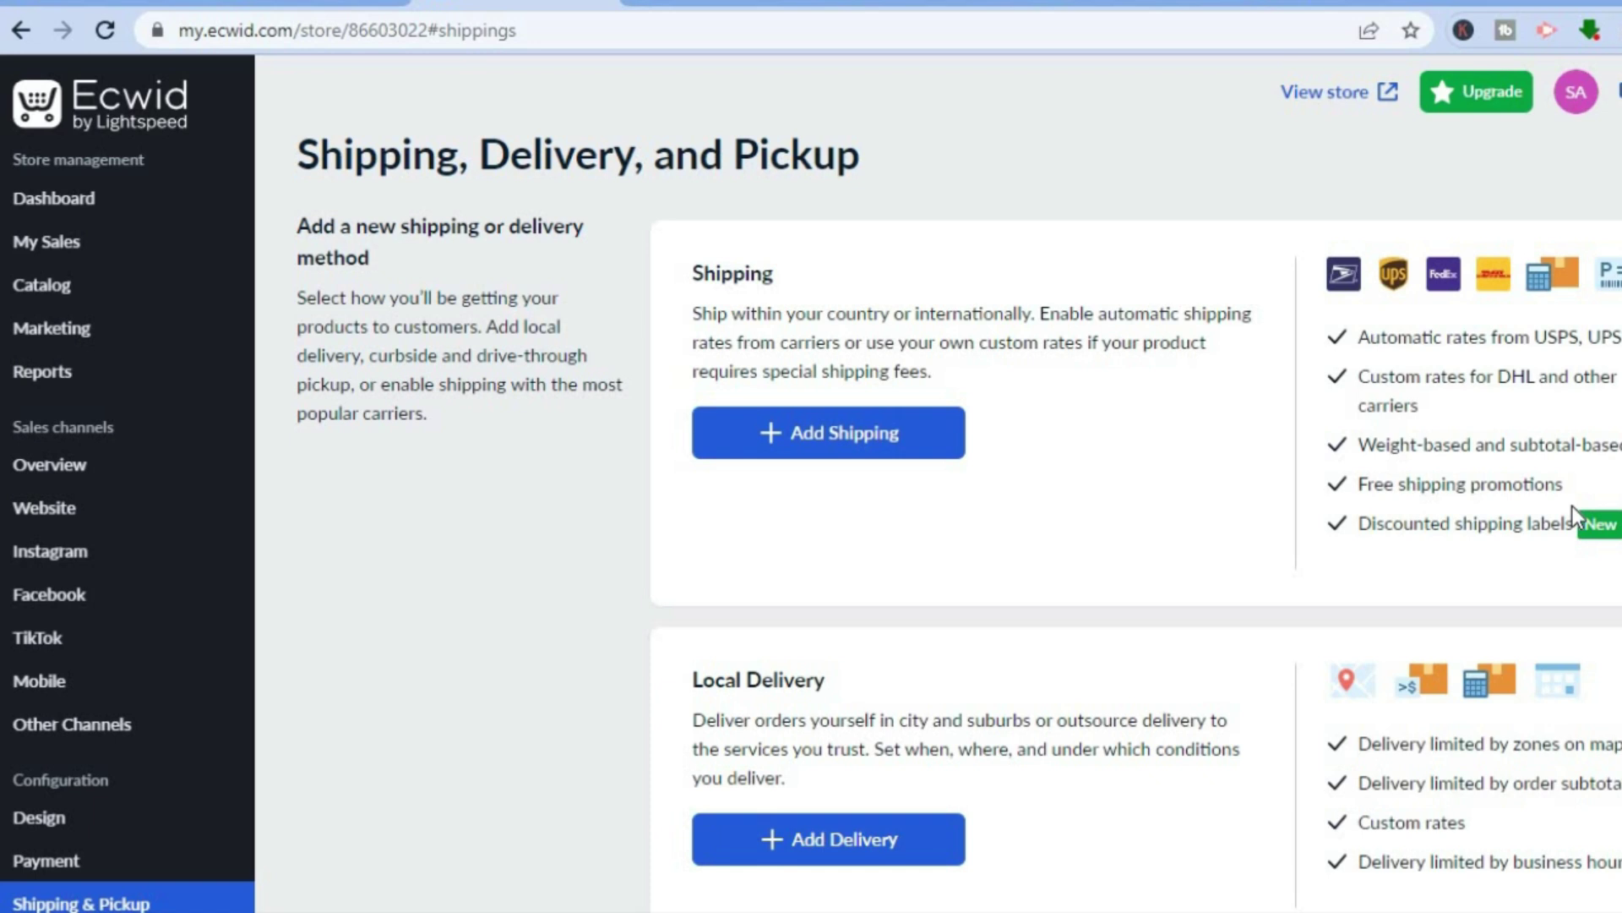
pyautogui.scroll(-2, 1125, 636)
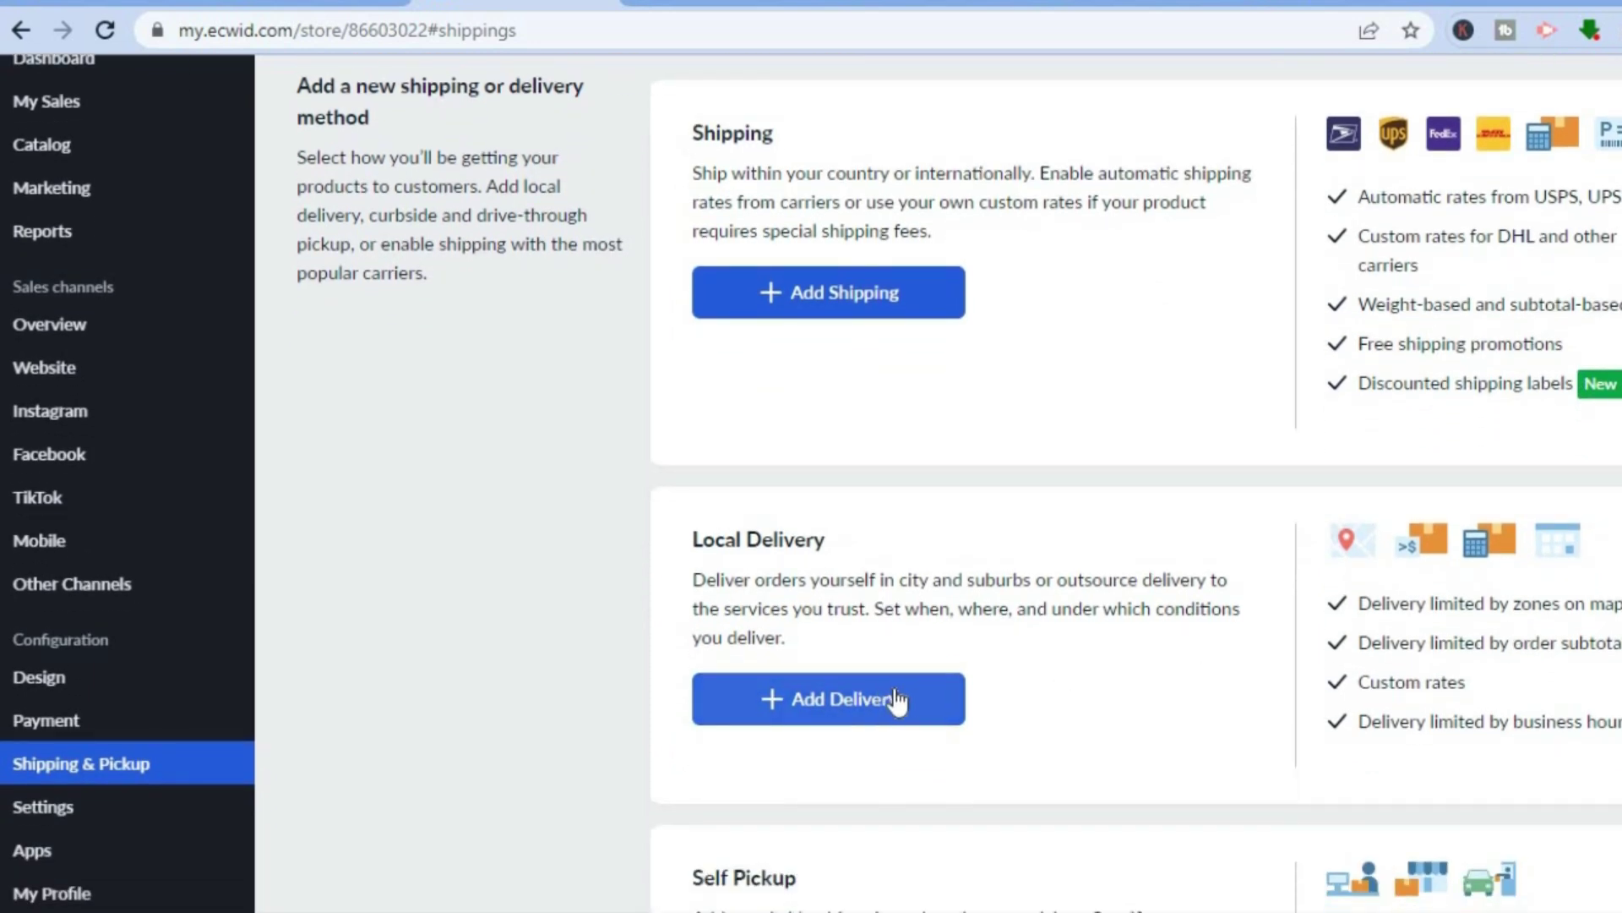
pyautogui.click(833, 295)
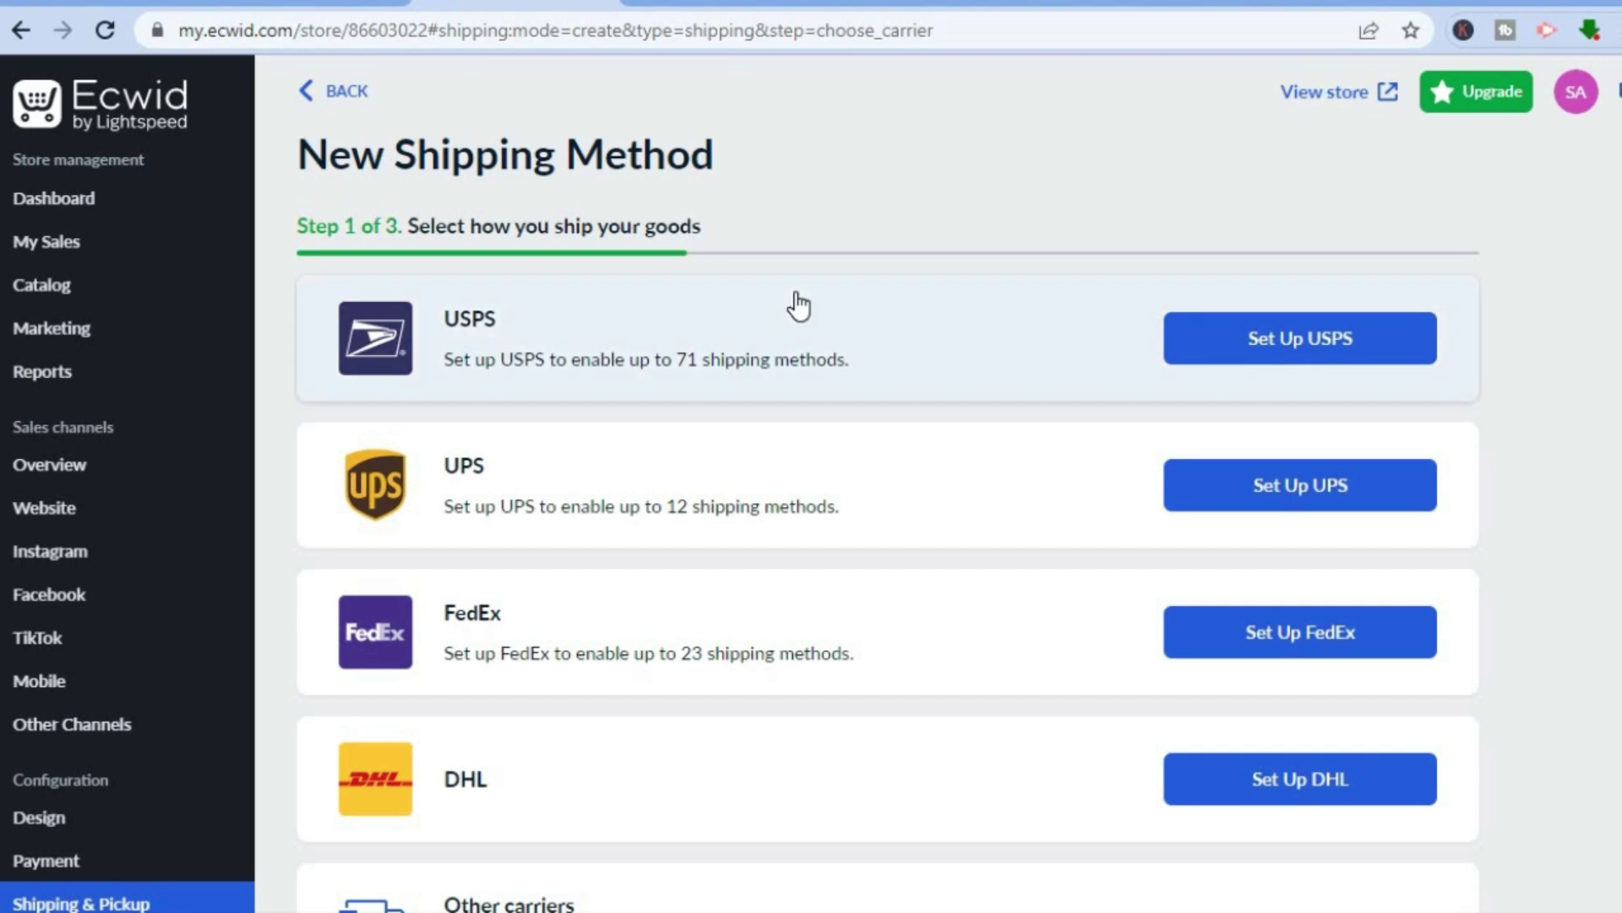
# Review the carriers offered for the new shipping method, including USPS, UPS, FedEx, DHL and the custom carrier option
pyautogui.scroll(-4, 959, 488)
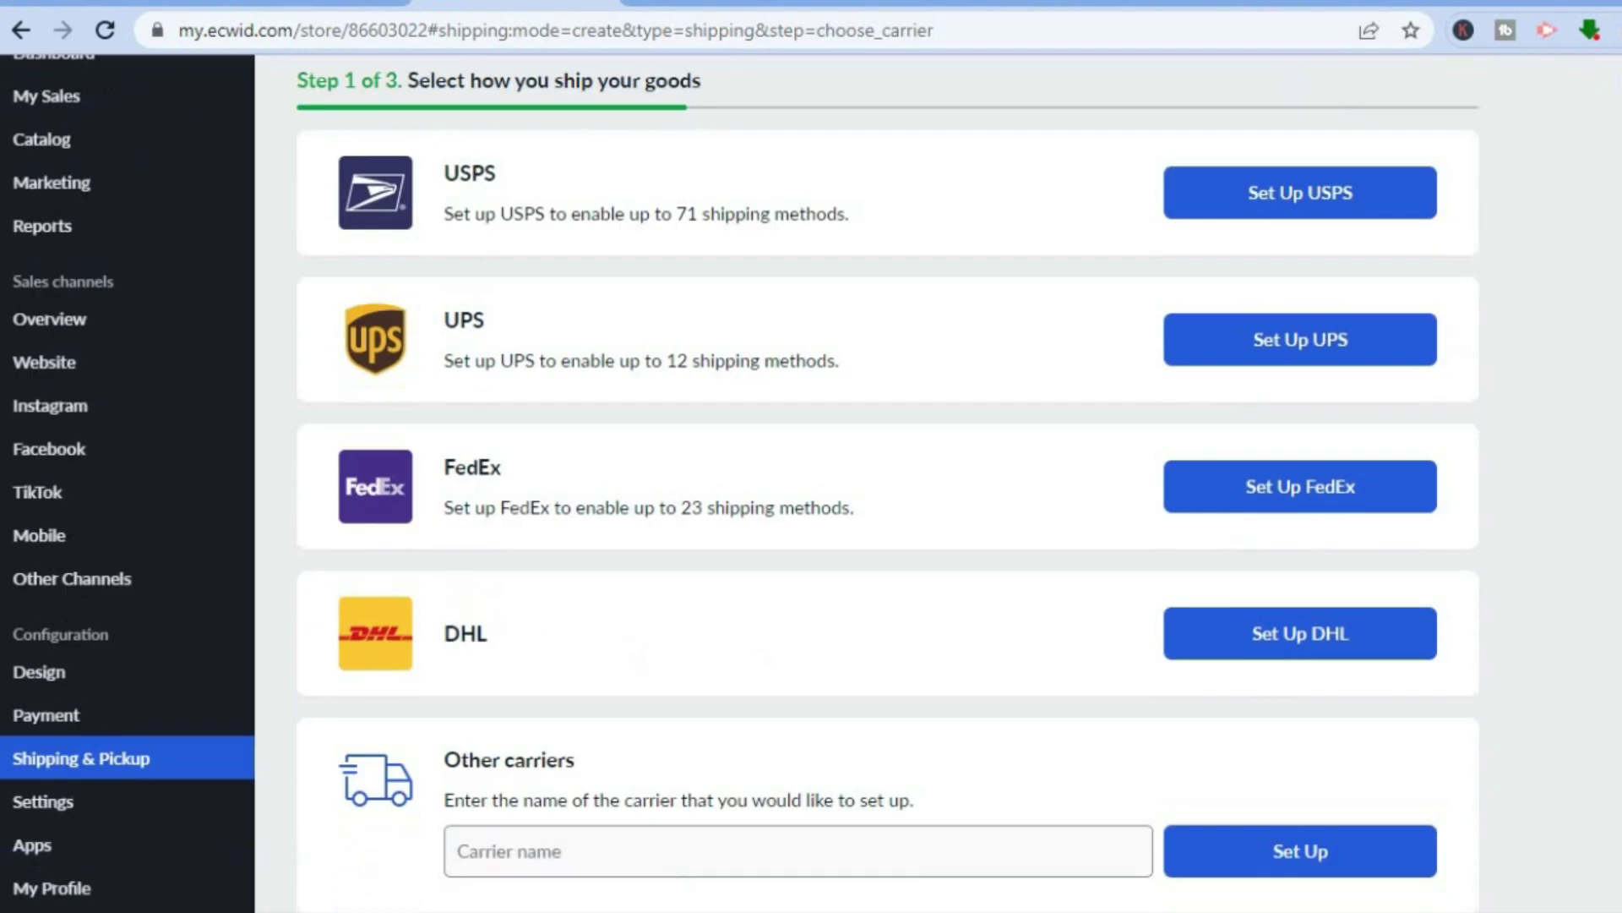
pyautogui.scroll(1, 959, 488)
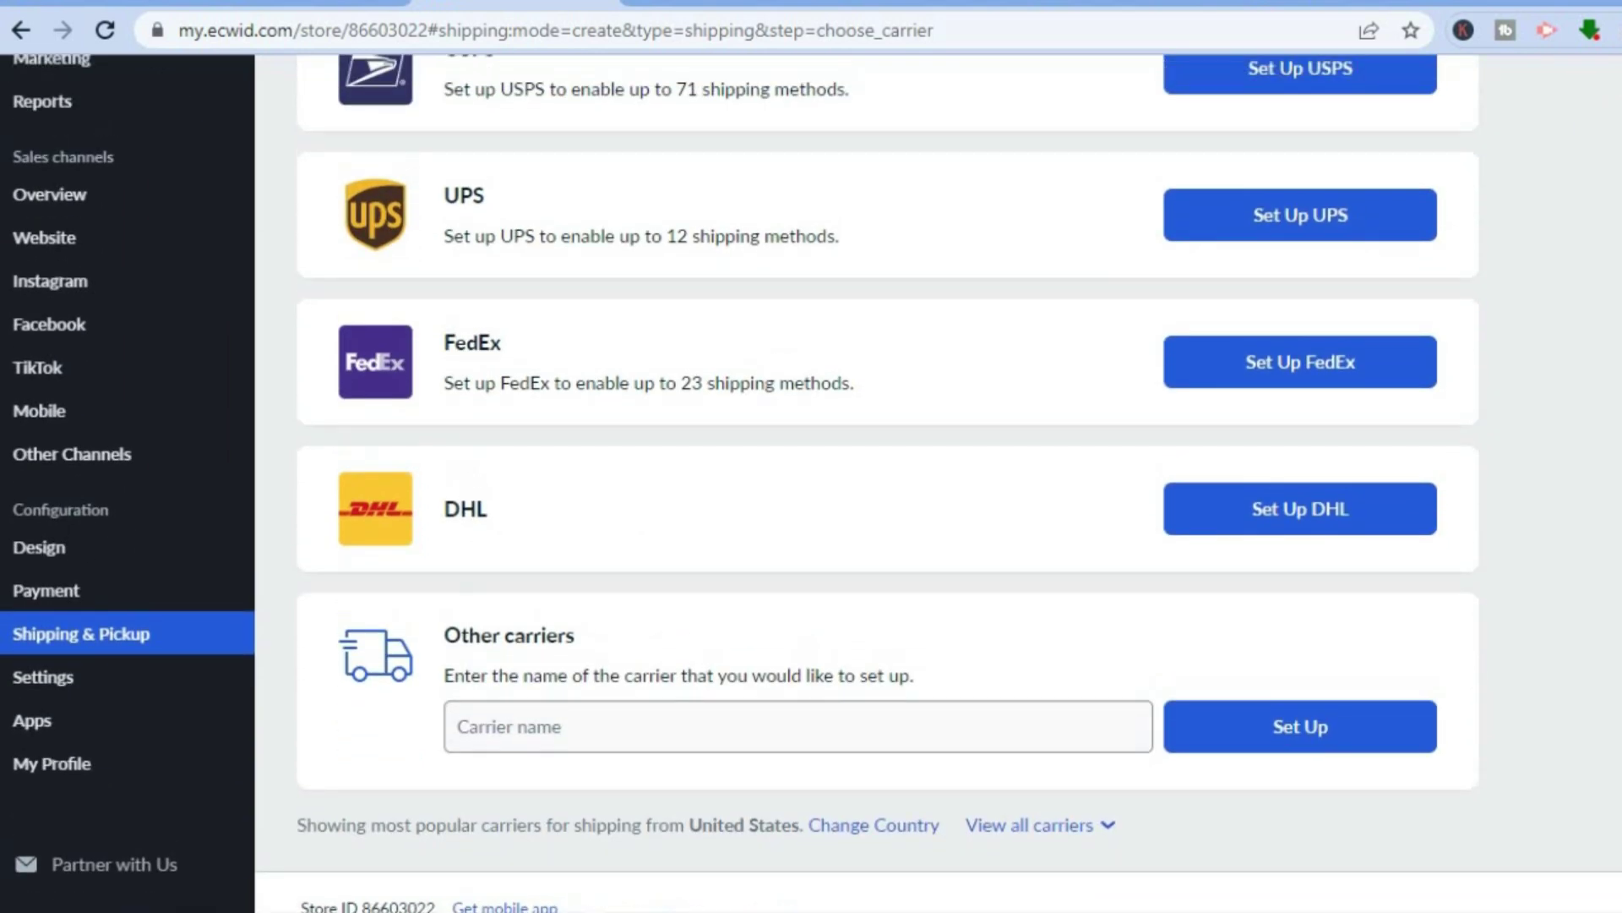
pyautogui.scroll(2, 959, 489)
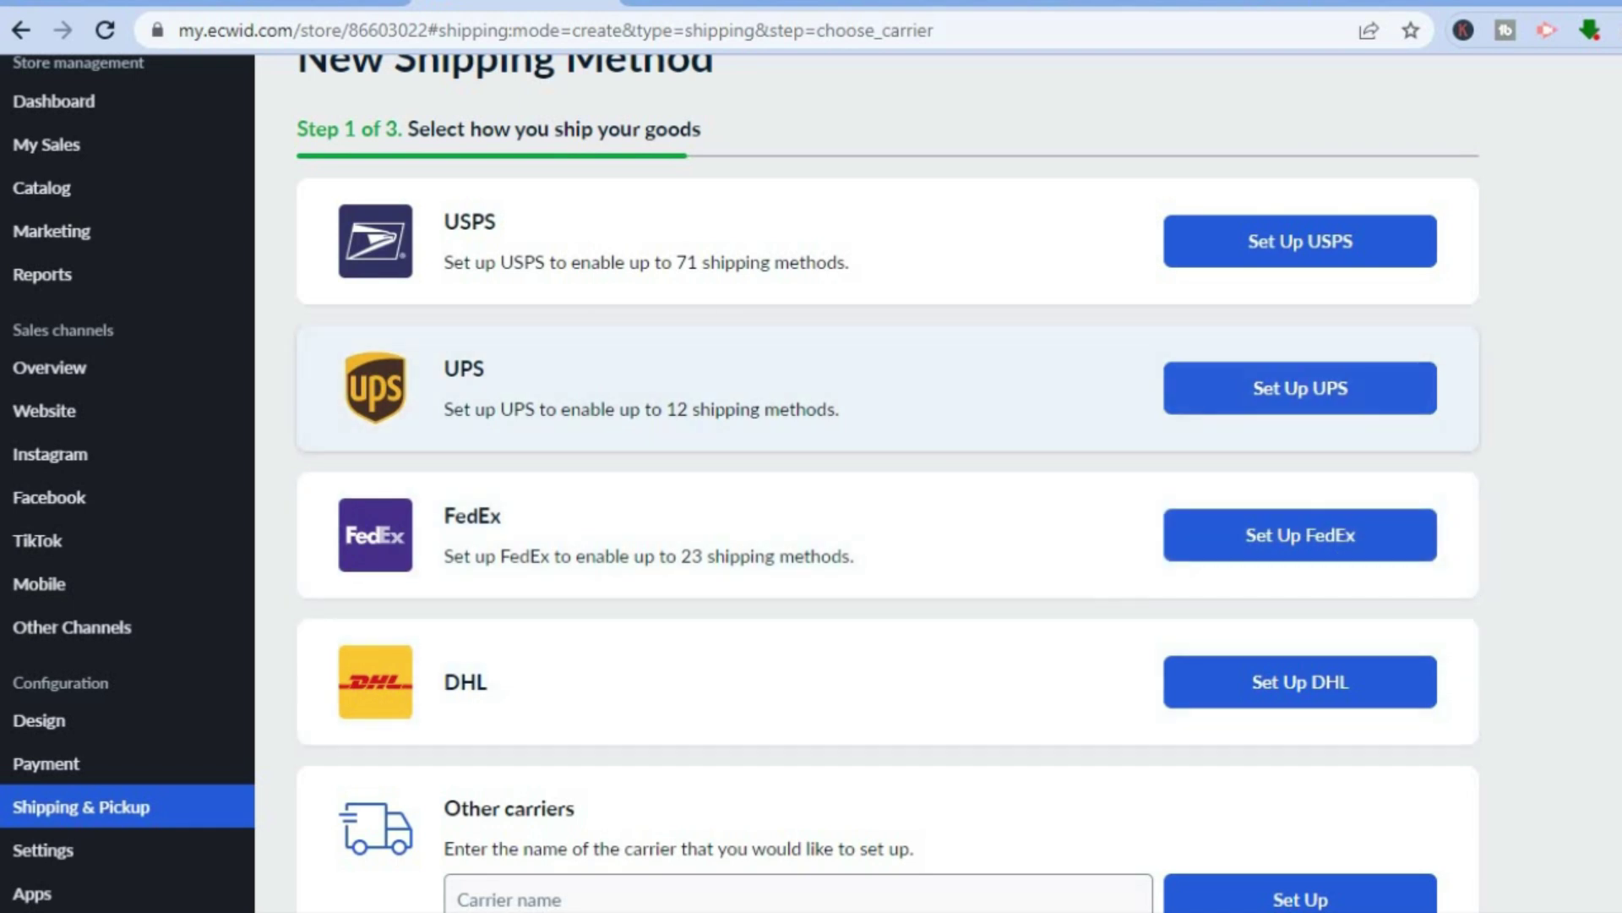
pyautogui.scroll(-1, 740, 483)
pyautogui.scroll(2, 867, 483)
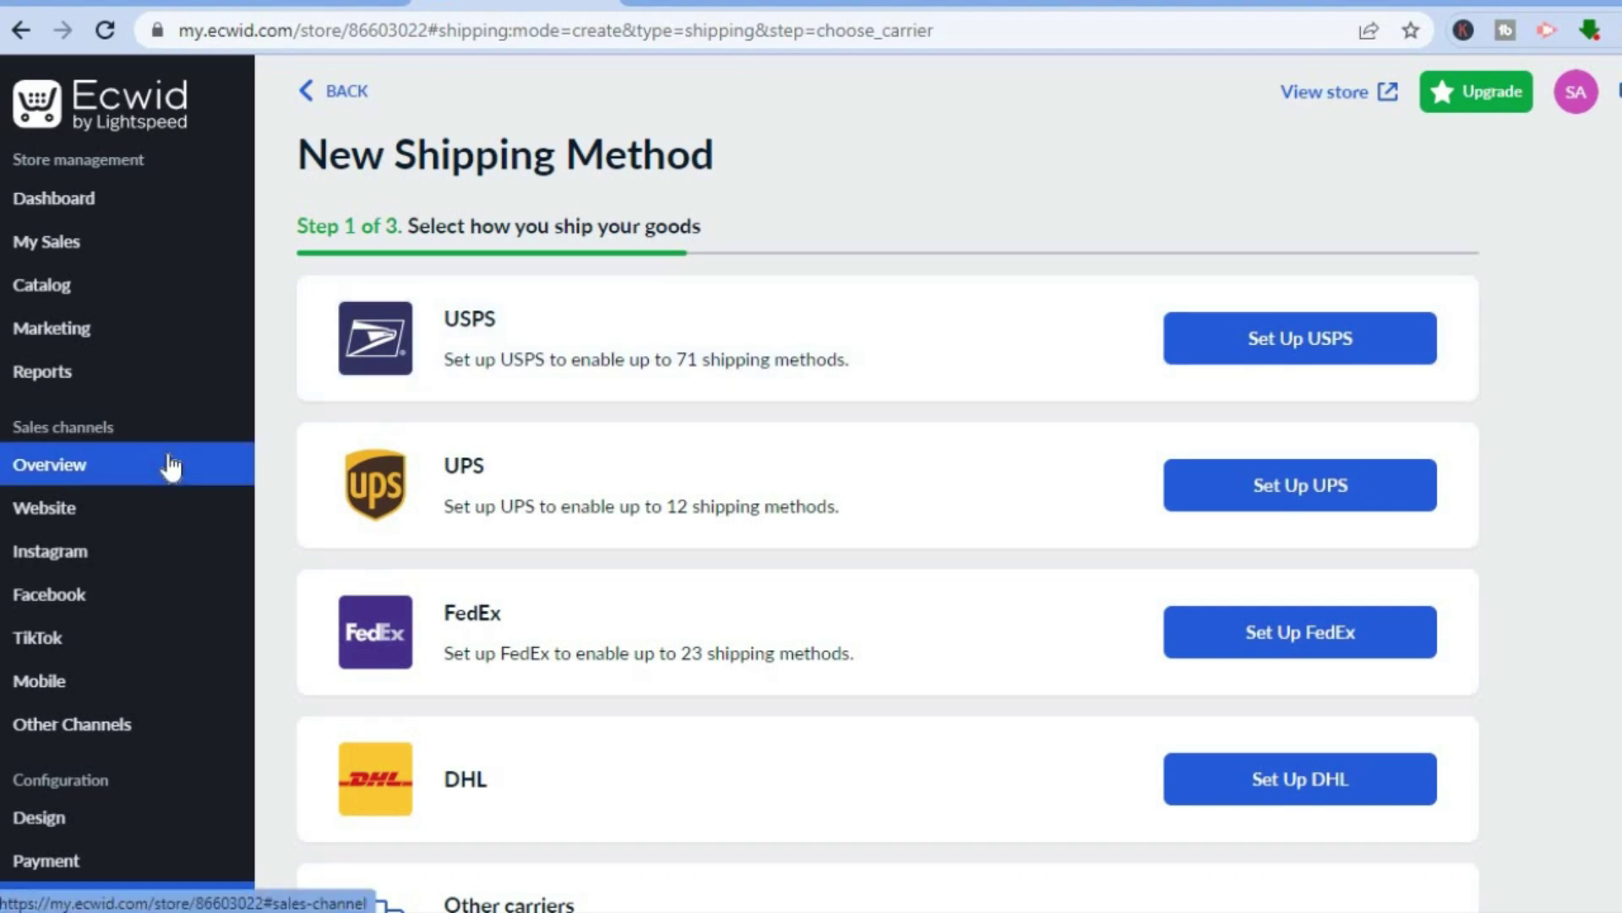
# Open the sales channels overview and review the mobile, point-of-sale, Instagram and Facebook selling options
pyautogui.click(100, 466)
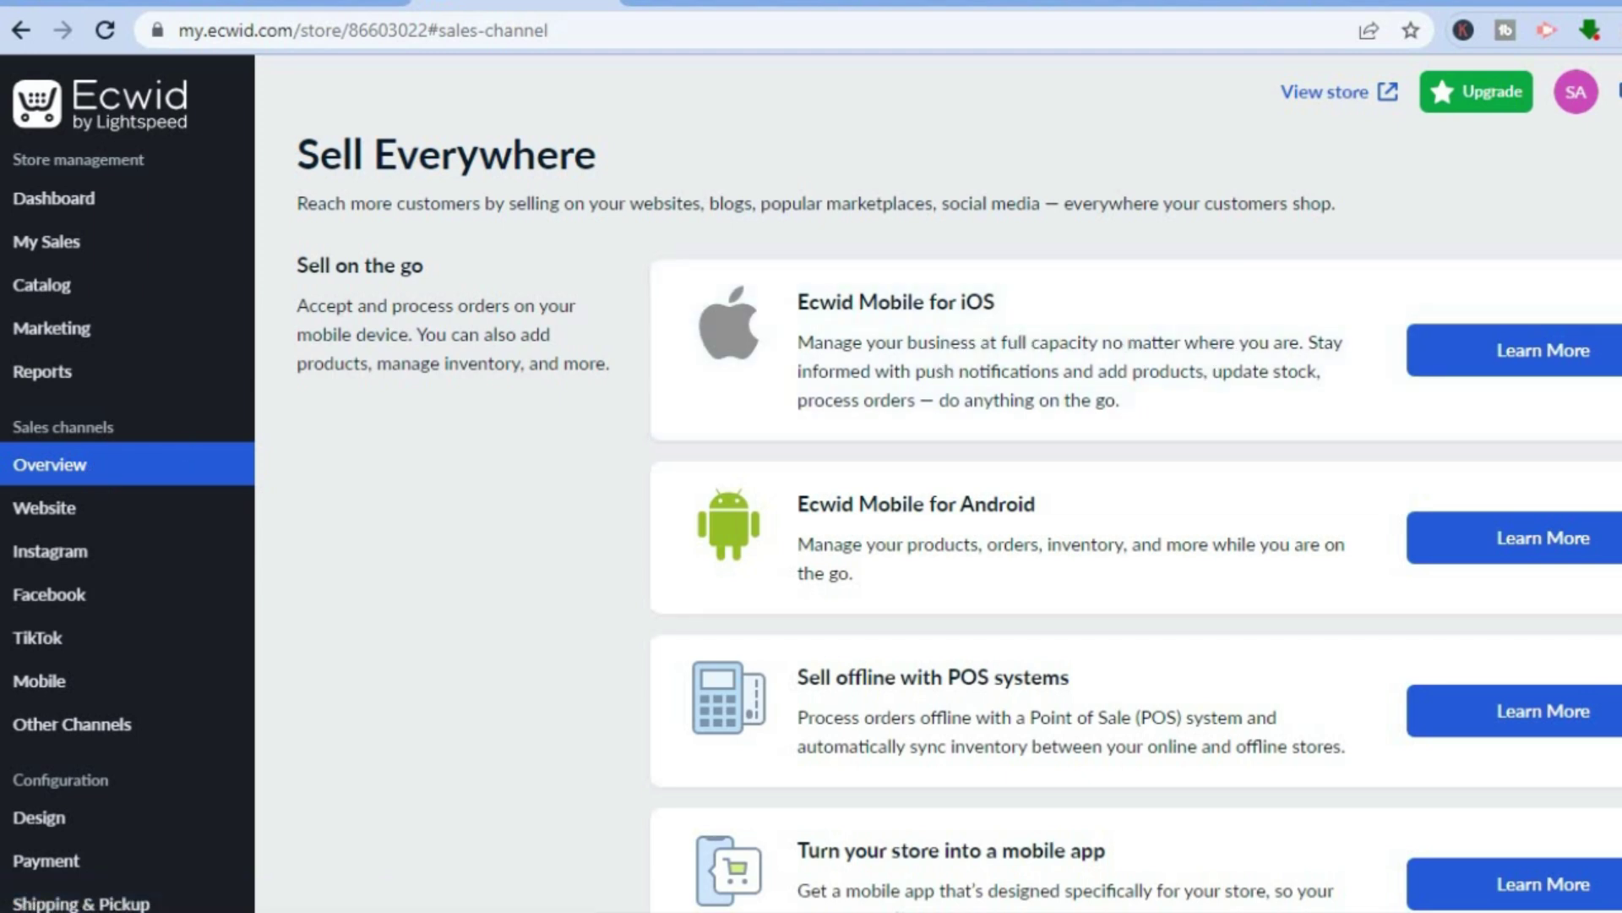
pyautogui.scroll(-8, 938, 482)
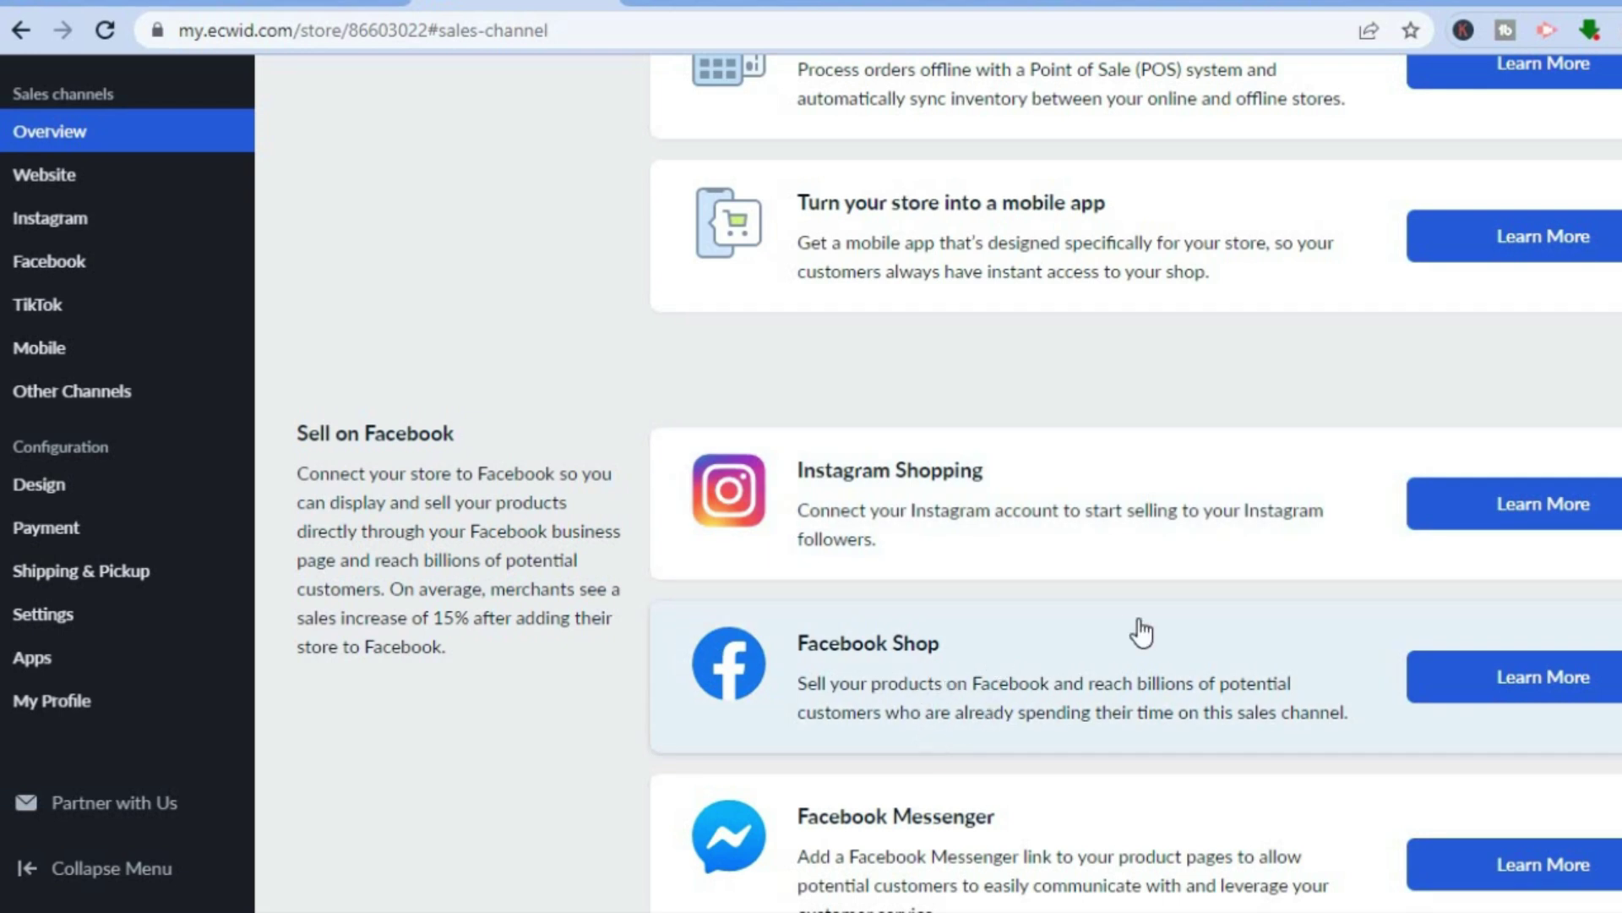
pyautogui.scroll(8, 938, 481)
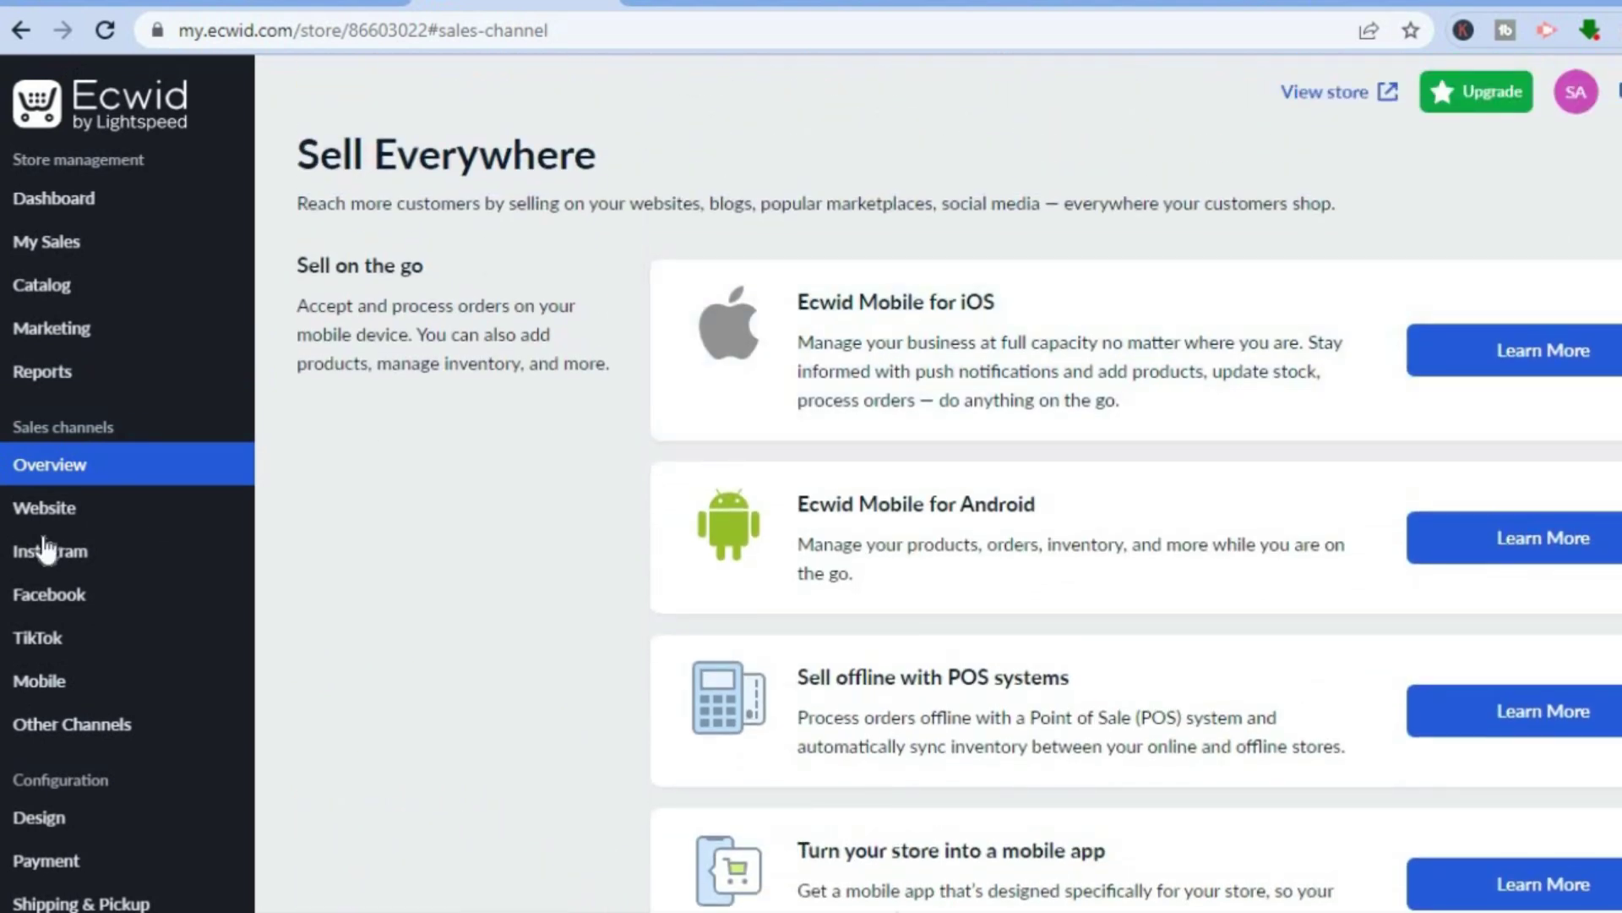
# Open the online store's site editor and review the headline, description and cover layout settings of the Headline & Cover Image section
pyautogui.click(61, 510)
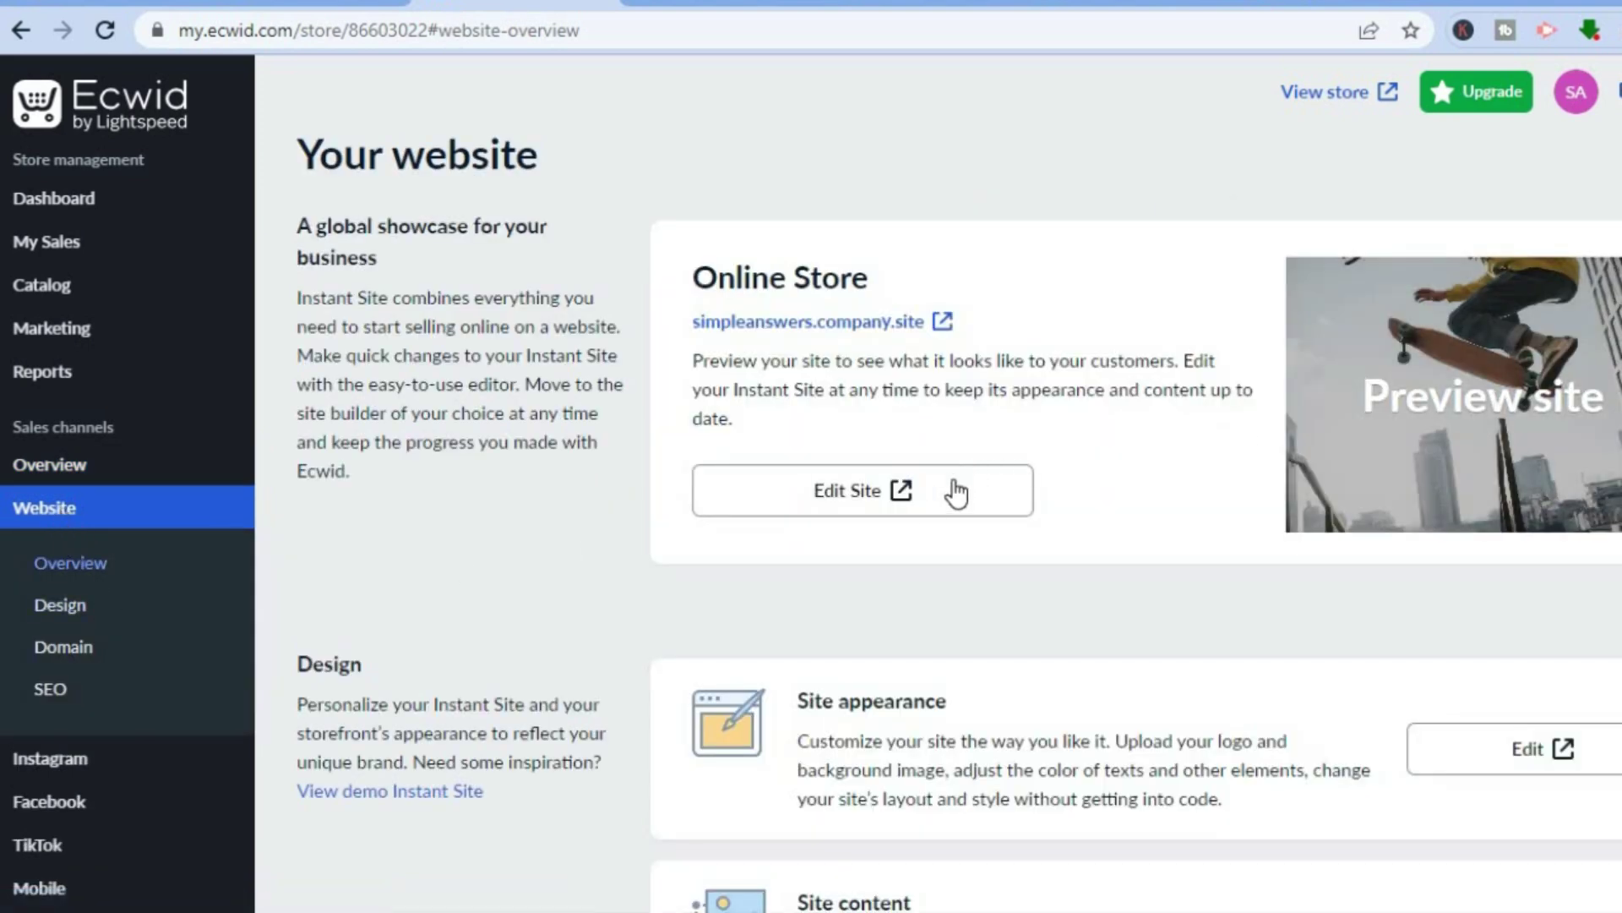
pyautogui.click(902, 492)
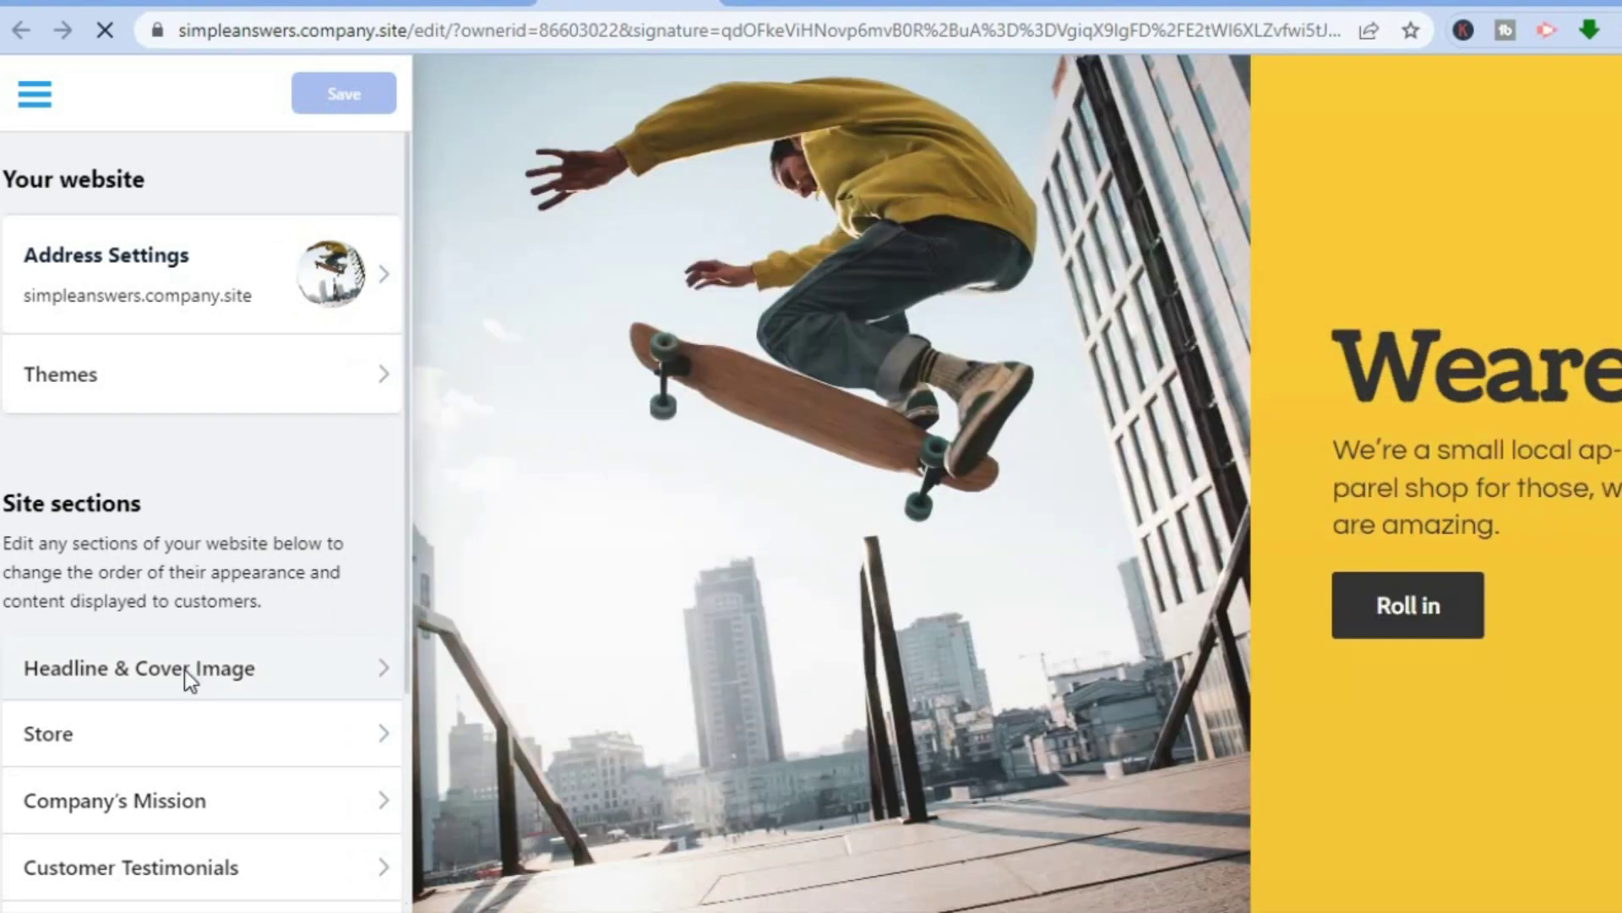
pyautogui.click(184, 669)
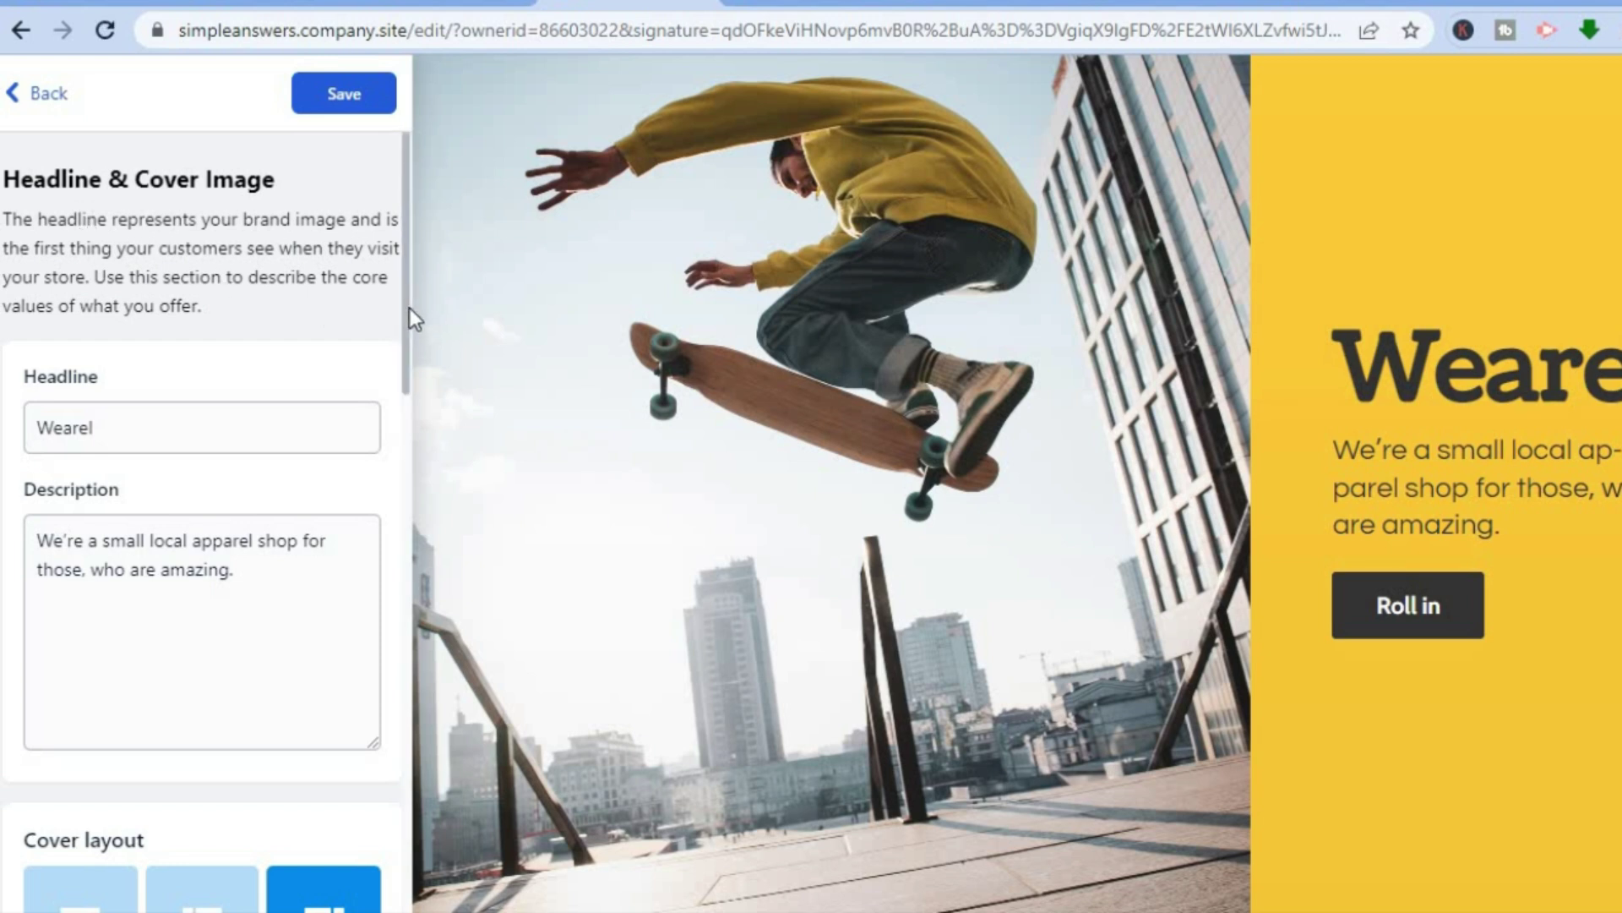
pyautogui.scroll(-4, 407, 419)
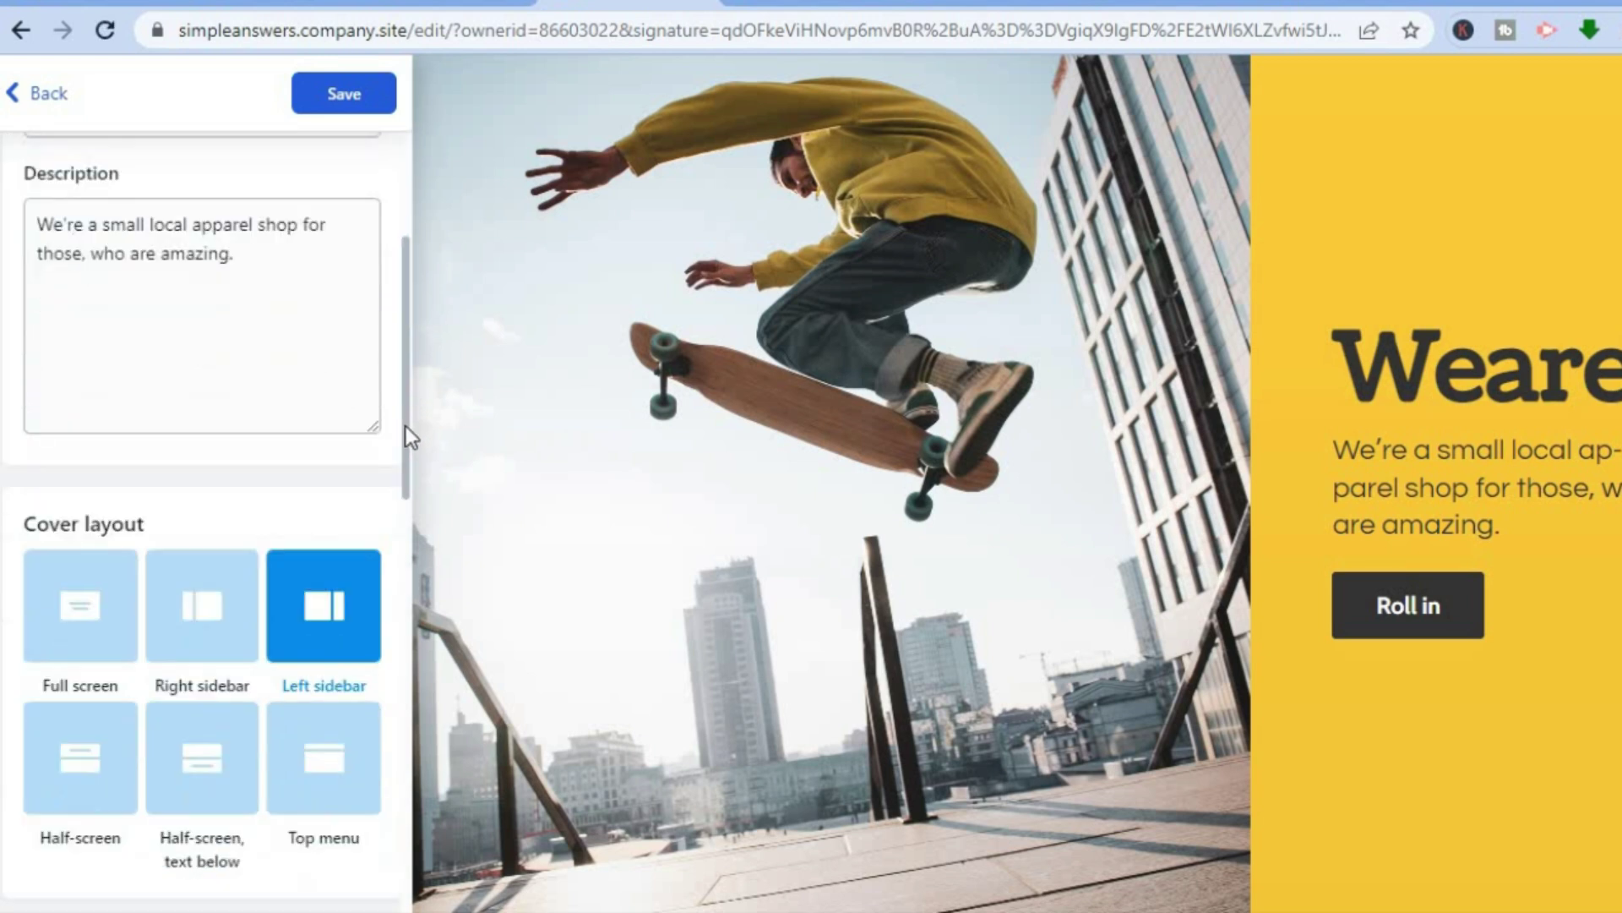
pyautogui.click(33, 95)
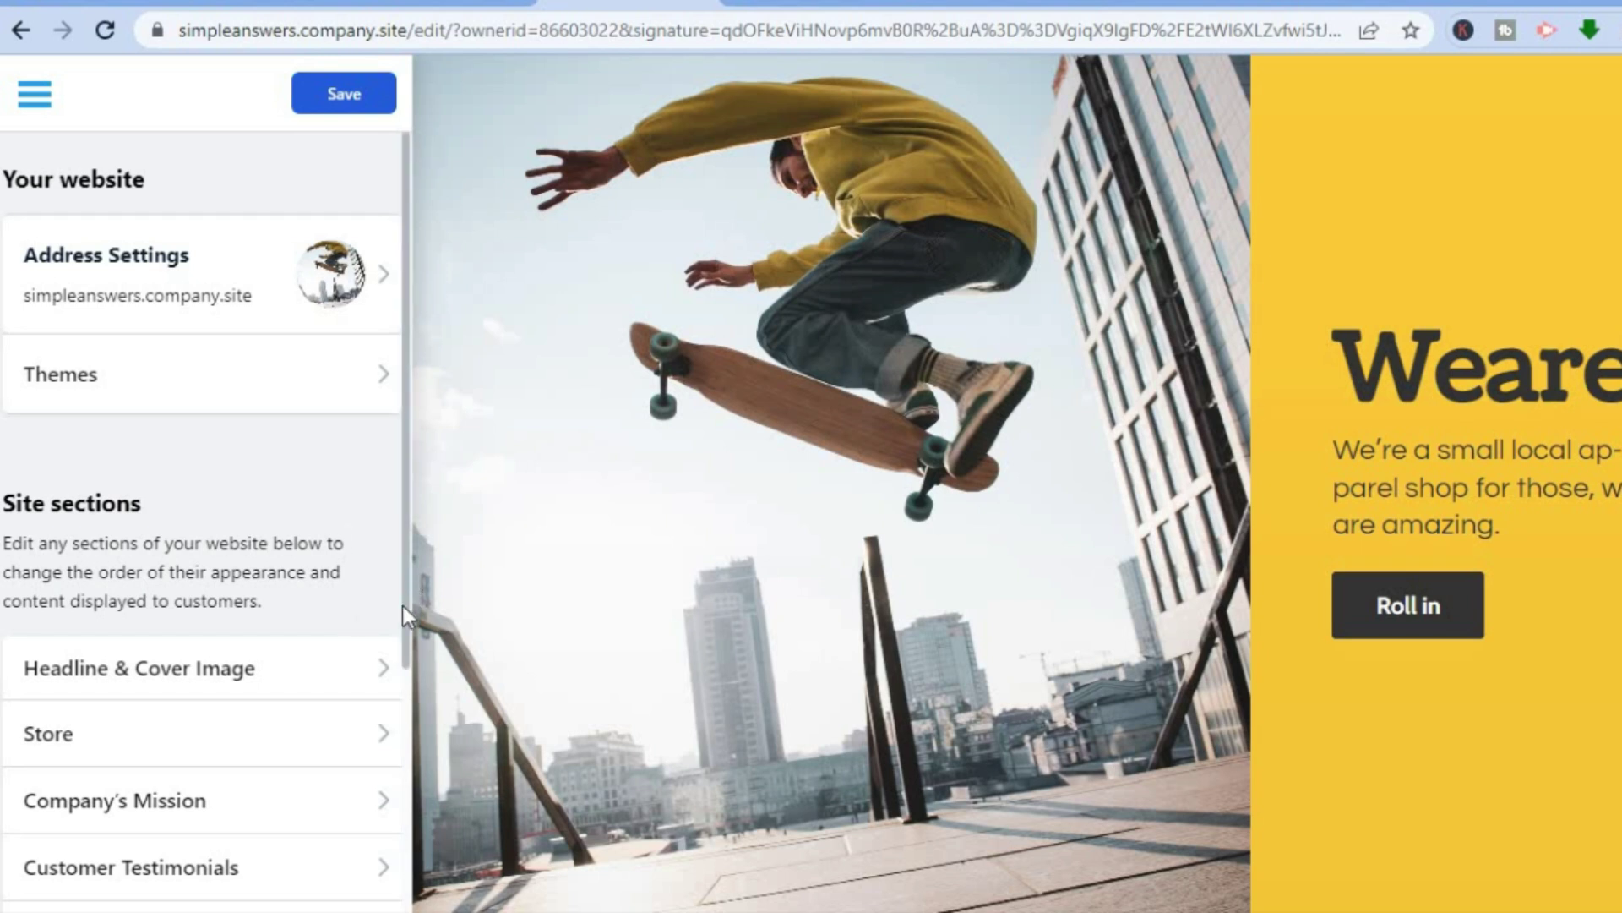
# Look through the editable site sections down to Contact Information and save the website
pyautogui.scroll(-2, 402, 605)
pyautogui.scroll(-1, 391, 731)
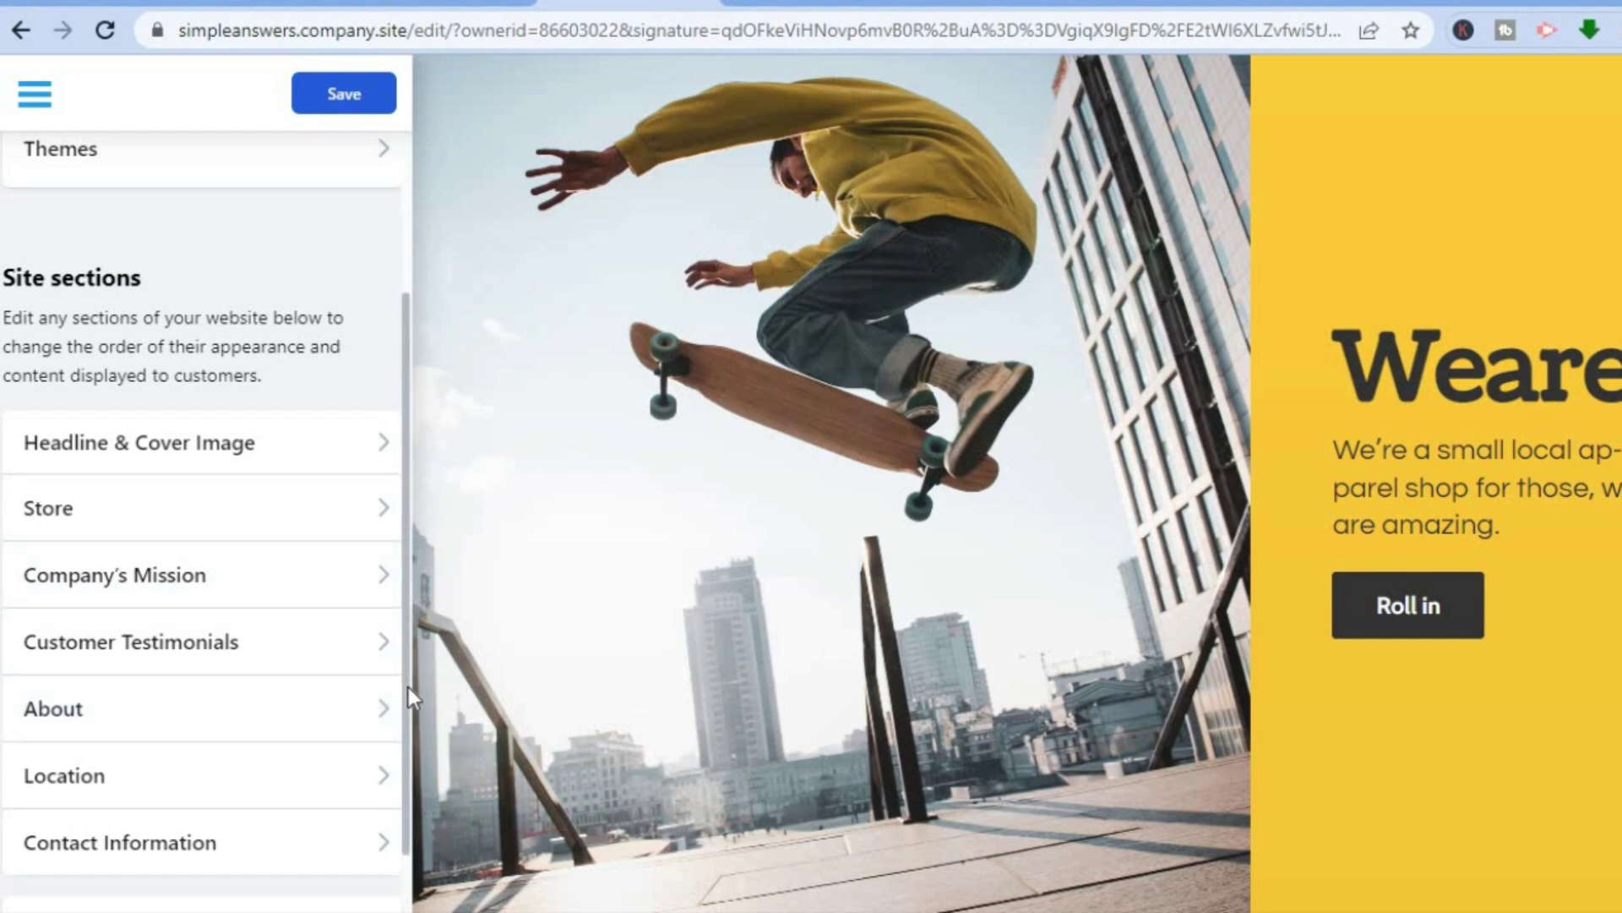
pyautogui.scroll(-1, 409, 687)
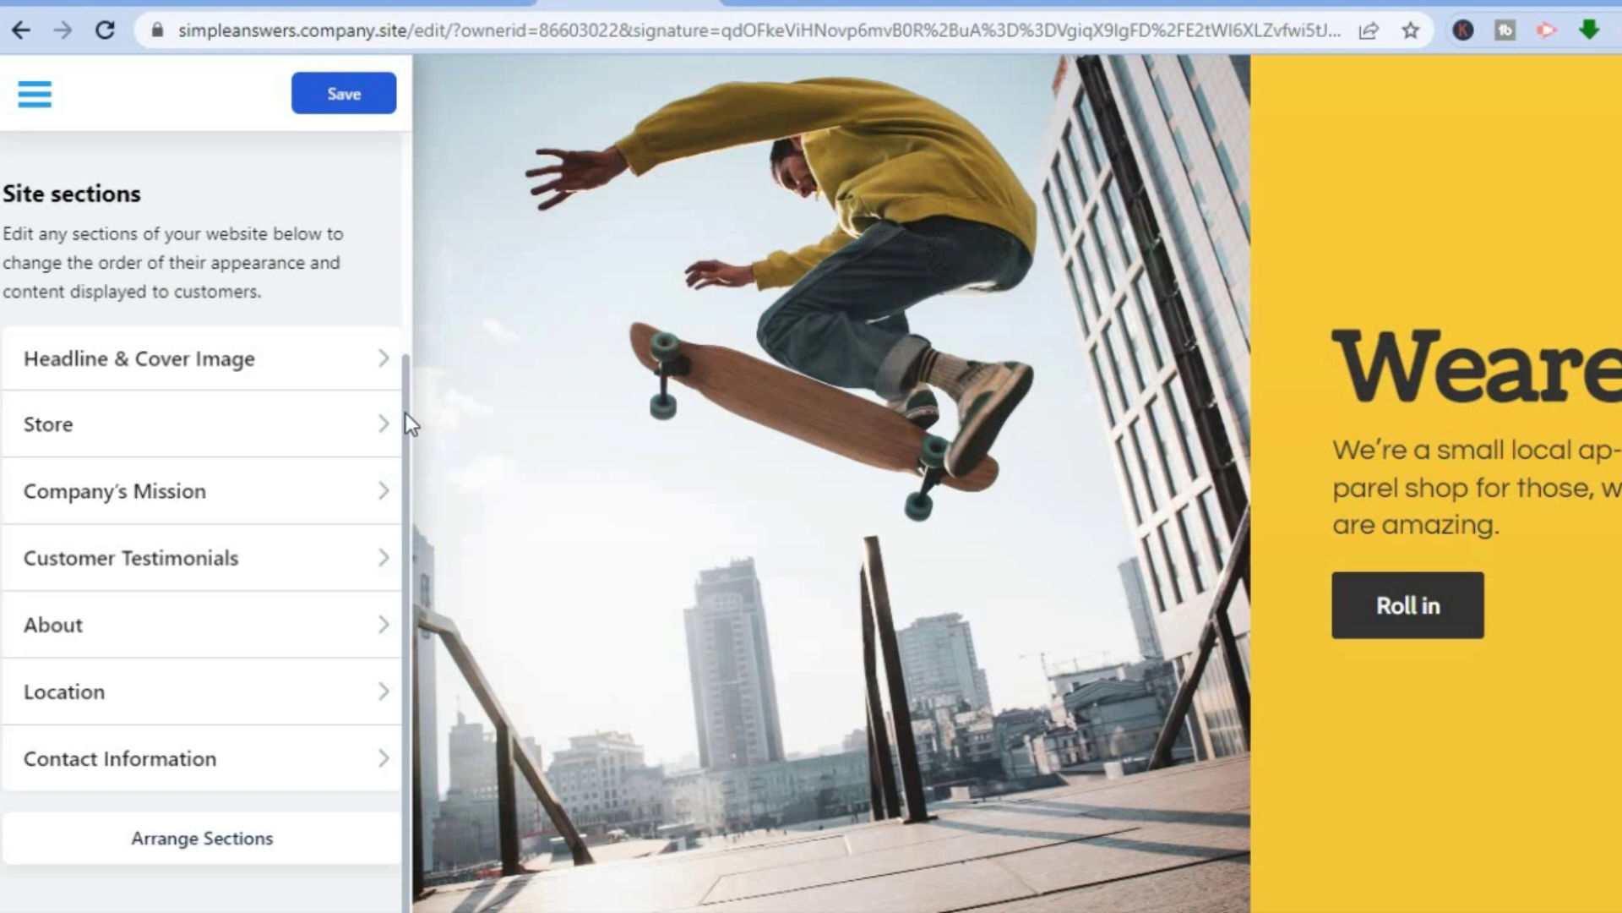
pyautogui.scroll(4, 404, 412)
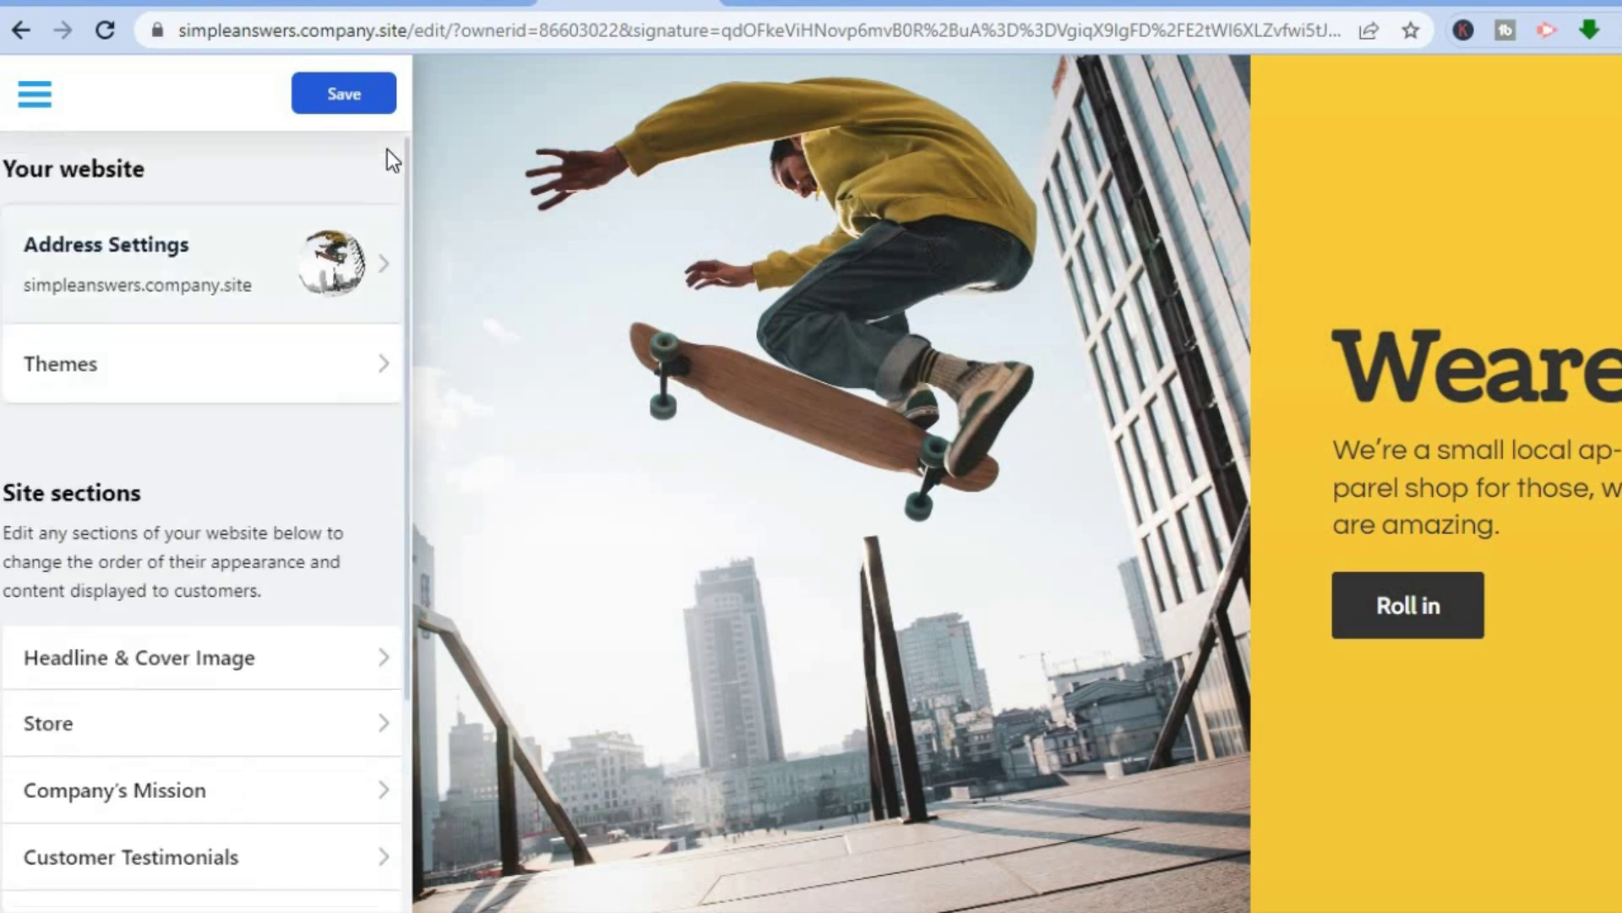
pyautogui.click(344, 95)
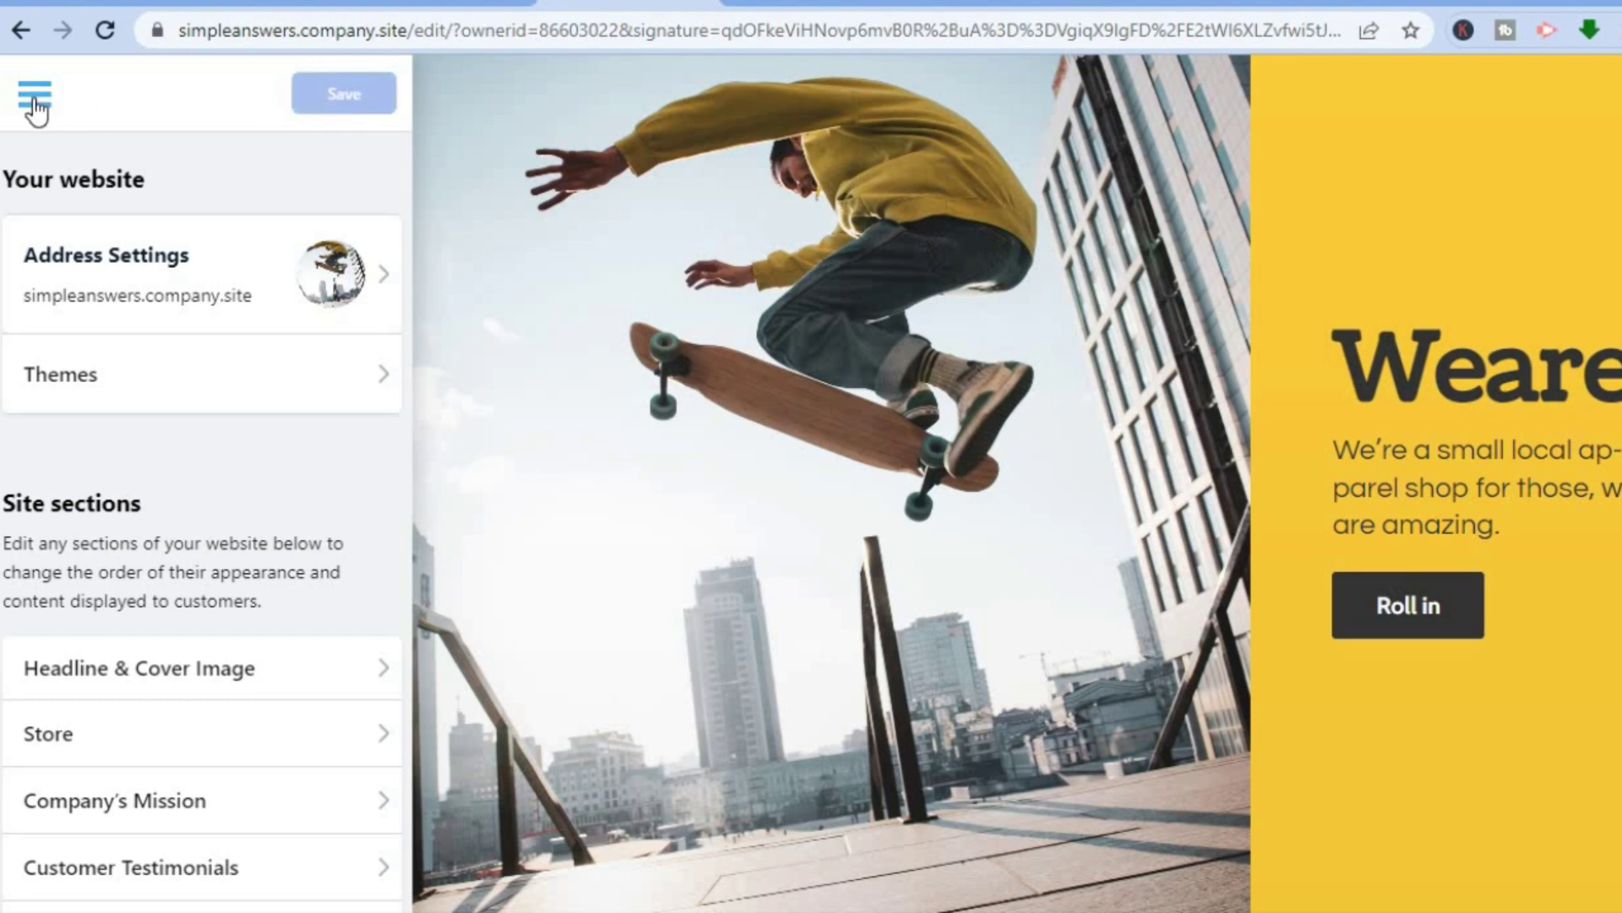
# View the live website from the editor and browse its catalog from the sample products to the imported bracelets
pyautogui.click(35, 100)
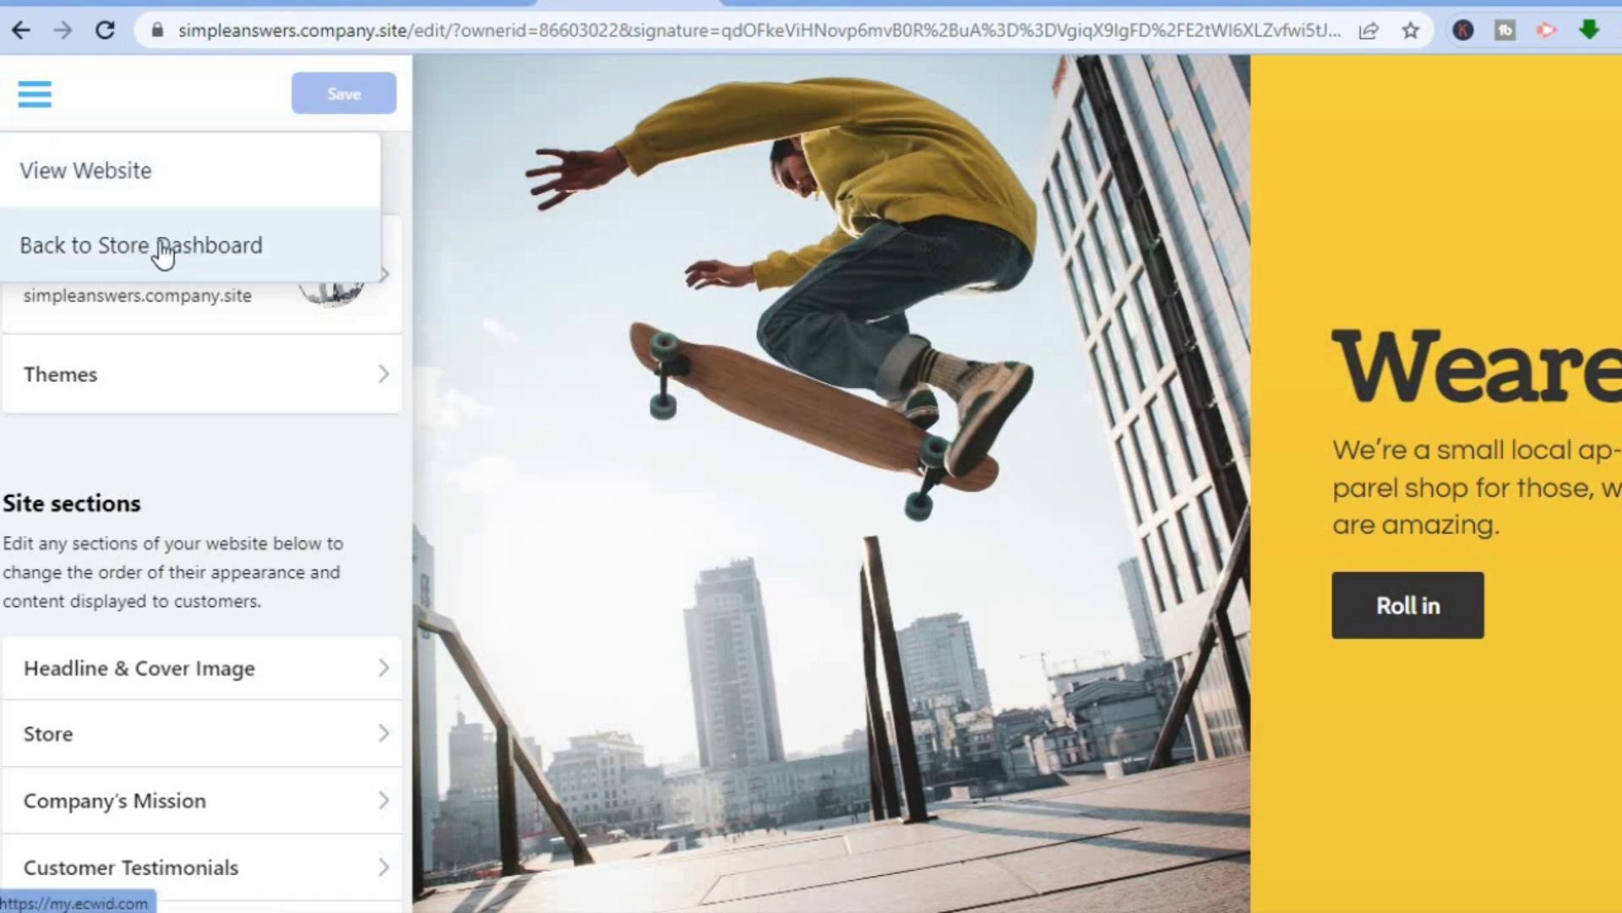
pyautogui.click(141, 203)
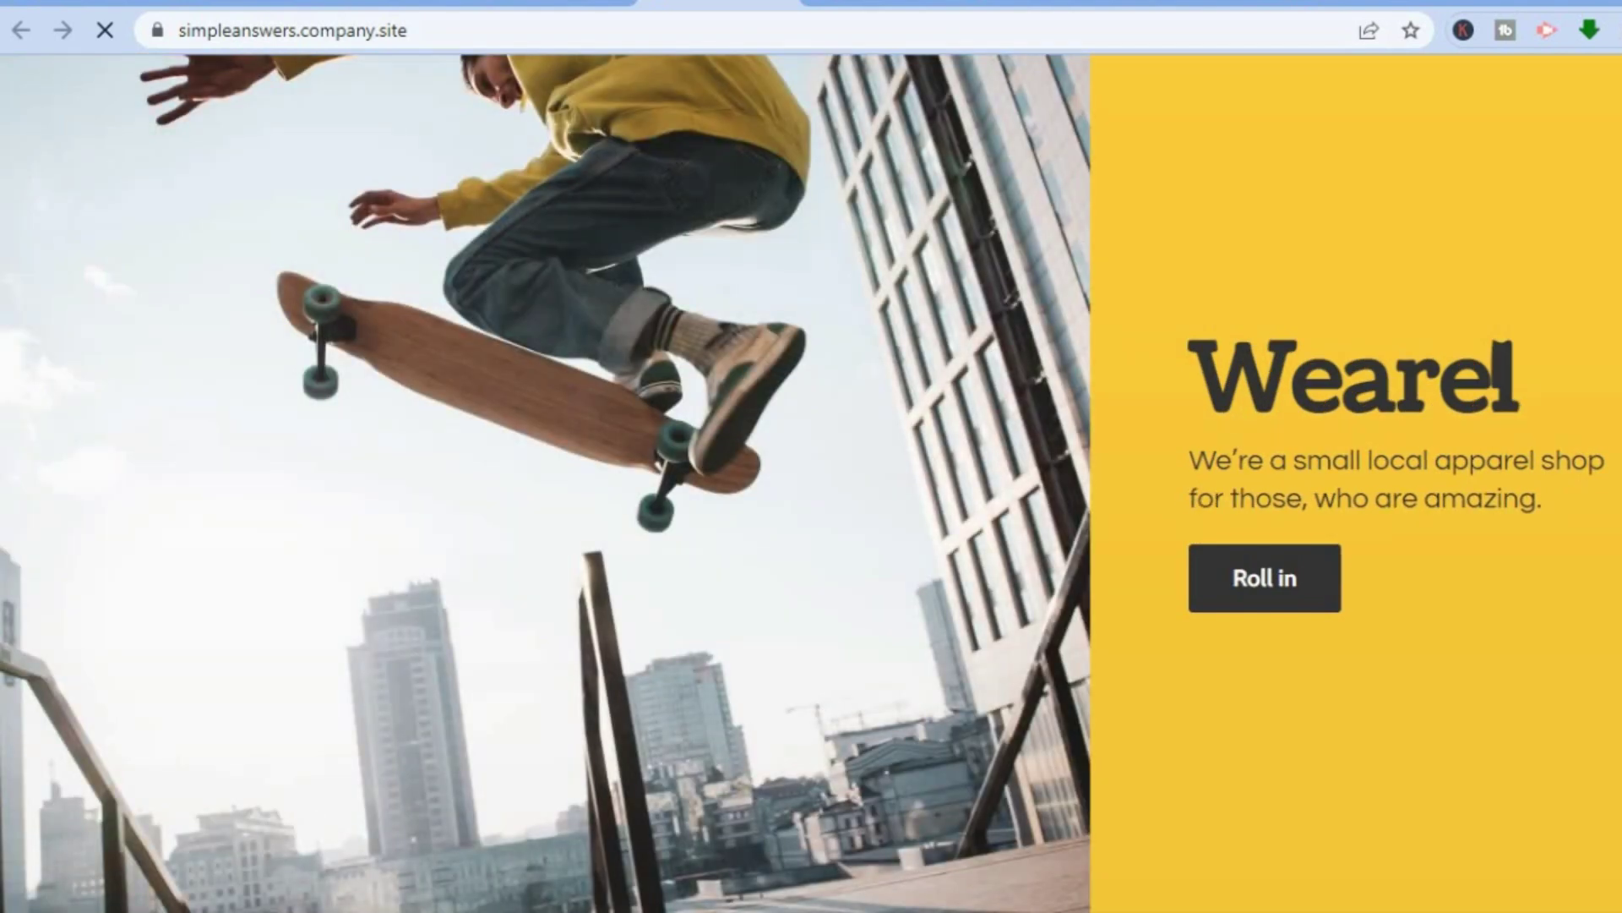
pyautogui.scroll(-10, 811, 481)
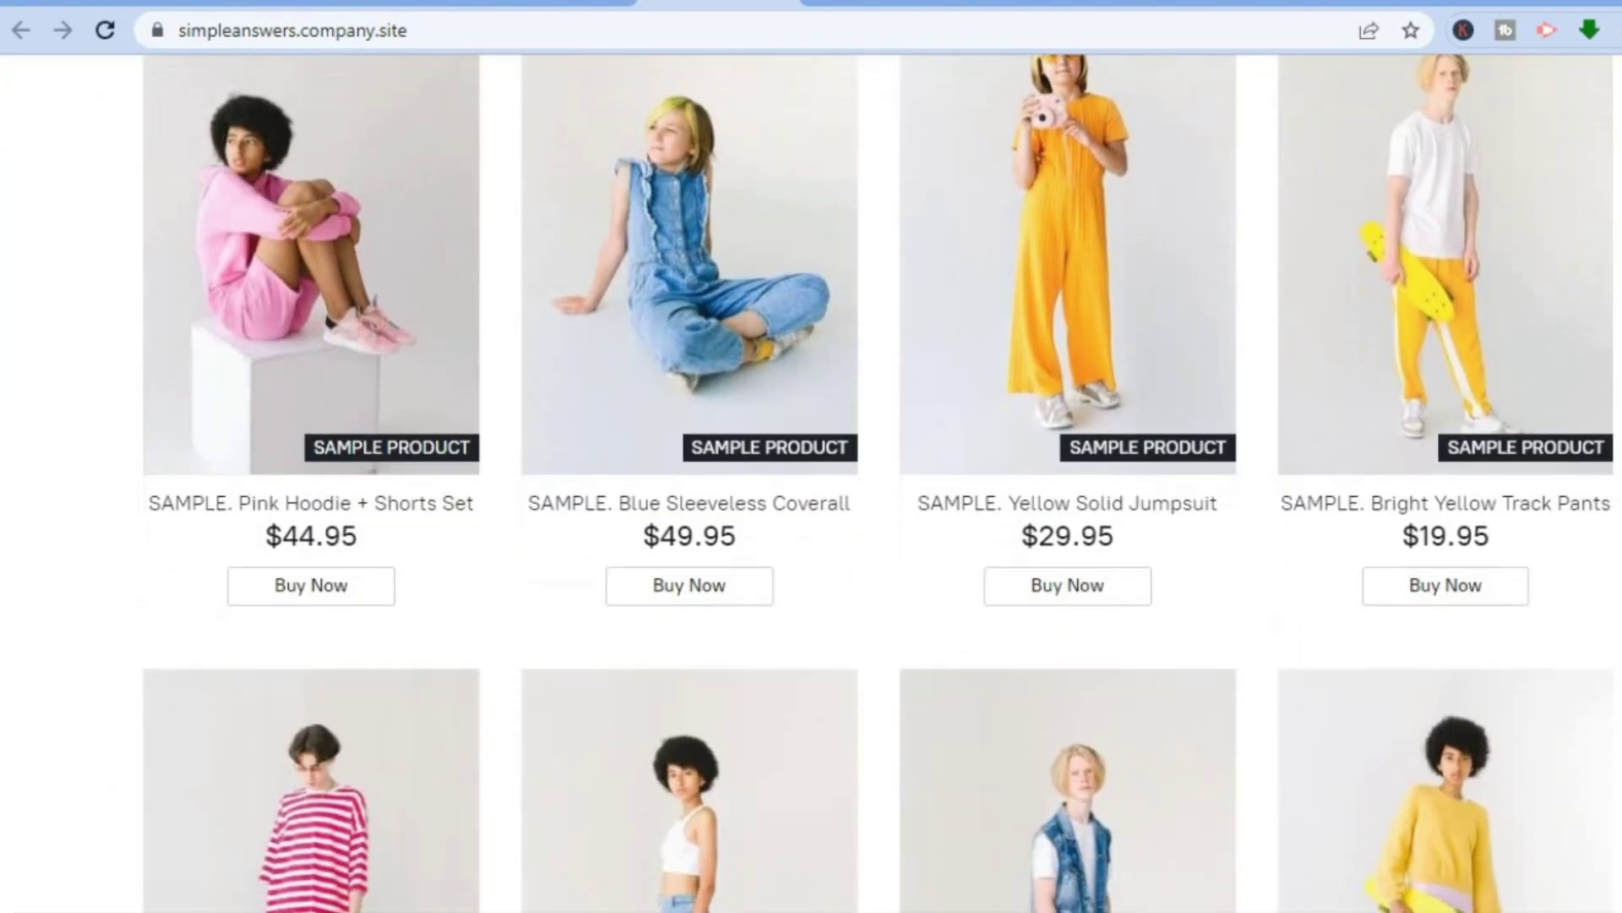
pyautogui.scroll(-15, 811, 482)
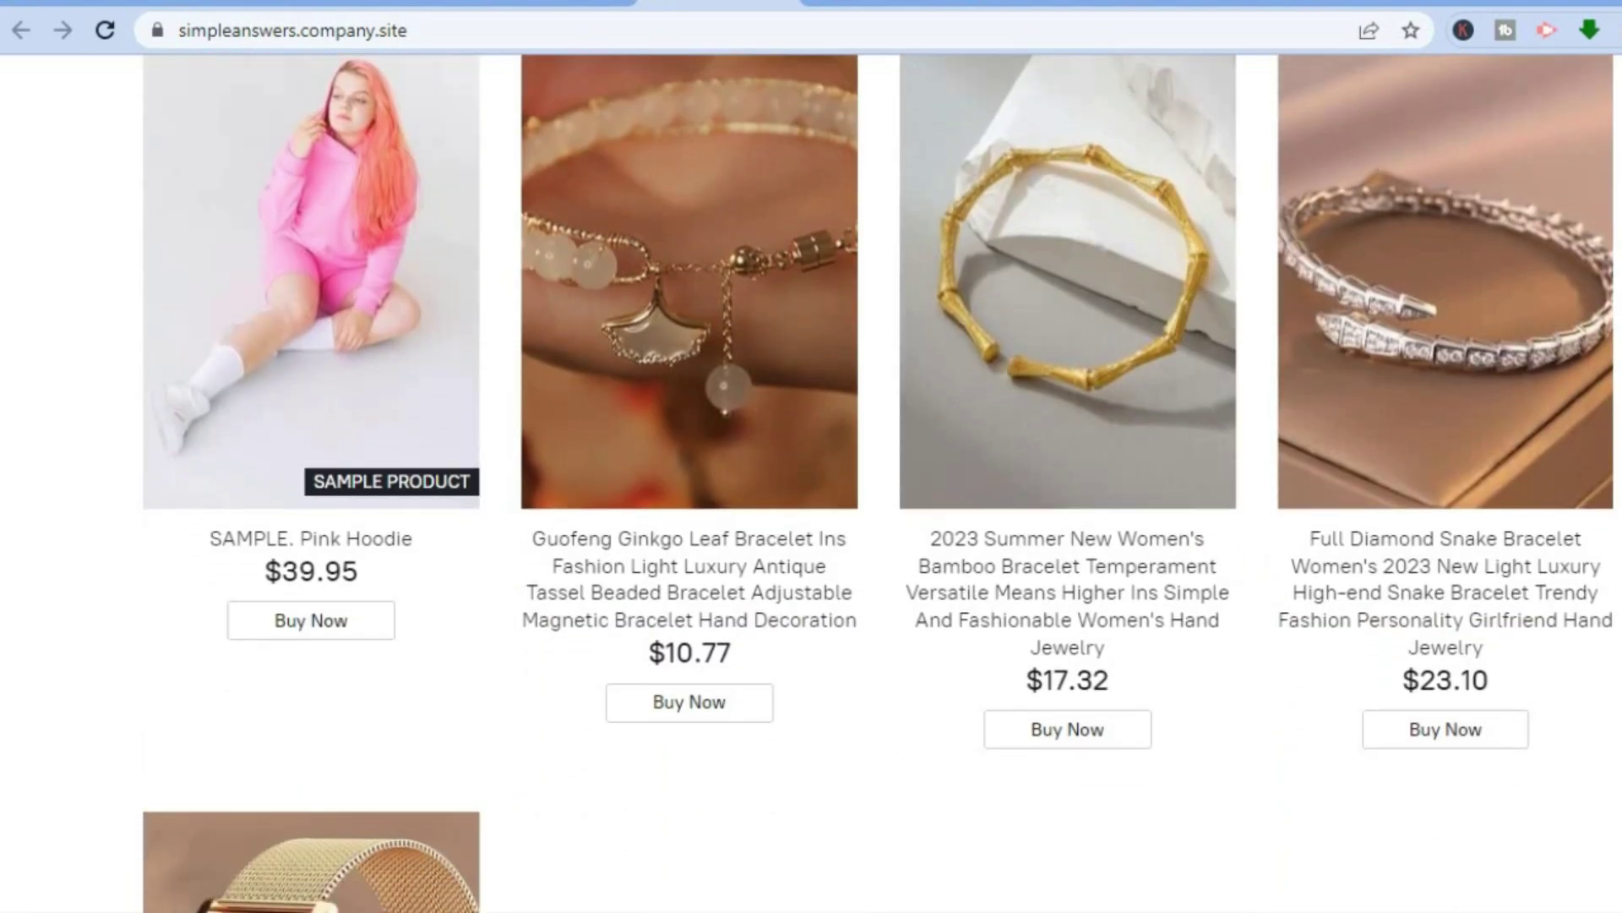
# Open the 2023 Summer New Women's Bamboo Bracelet product page and examine its product details and images
pyautogui.click(1116, 452)
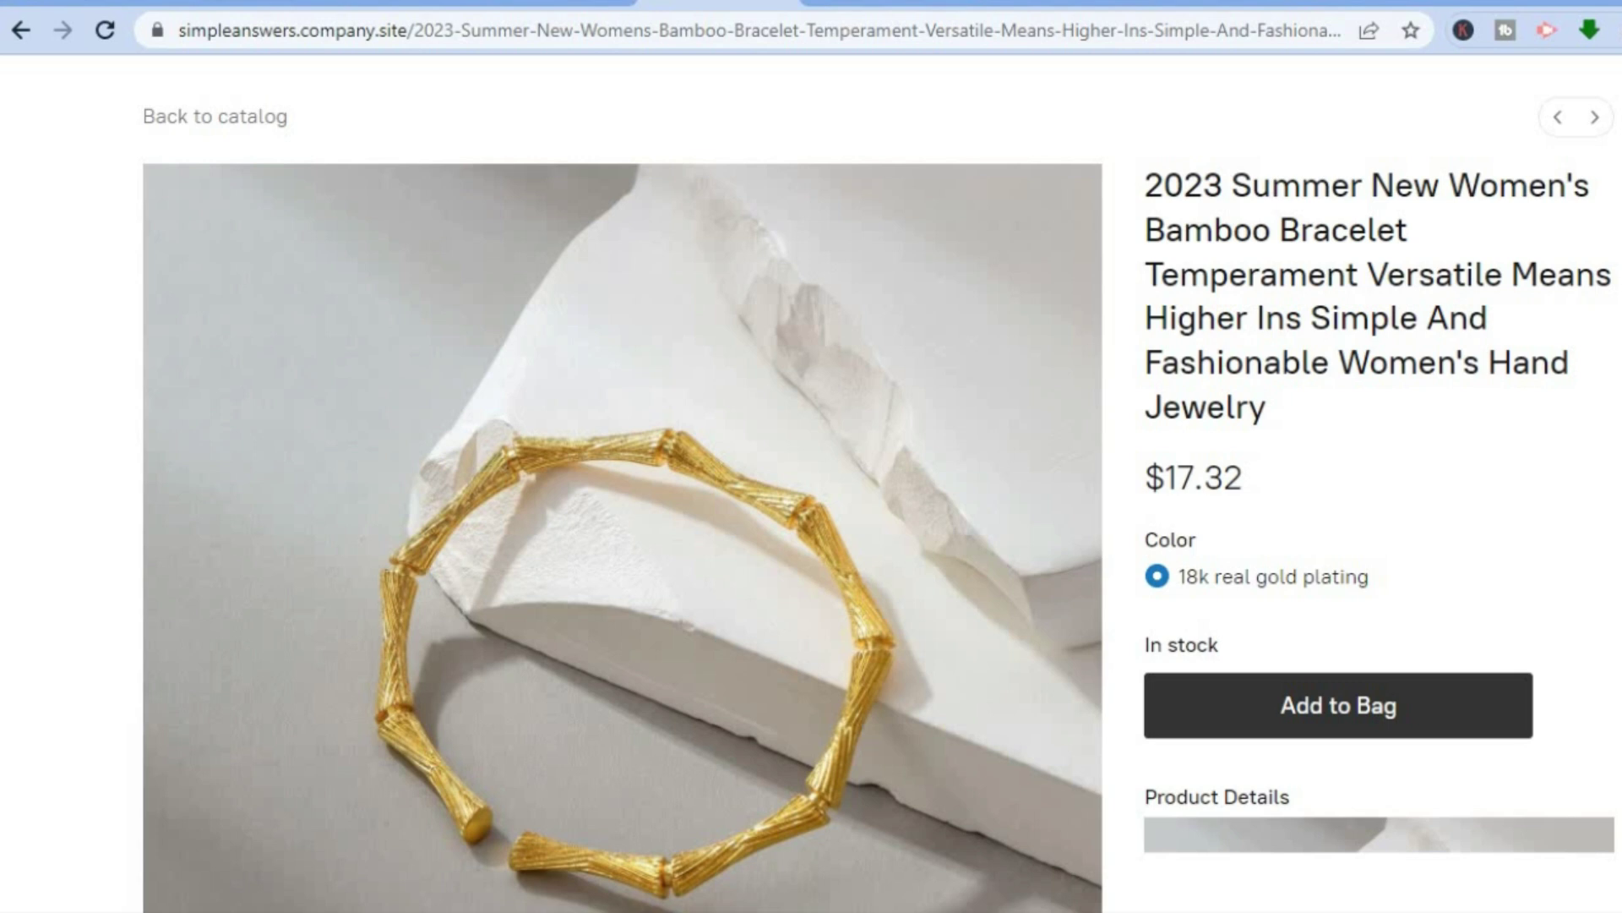
pyautogui.scroll(-10, 811, 482)
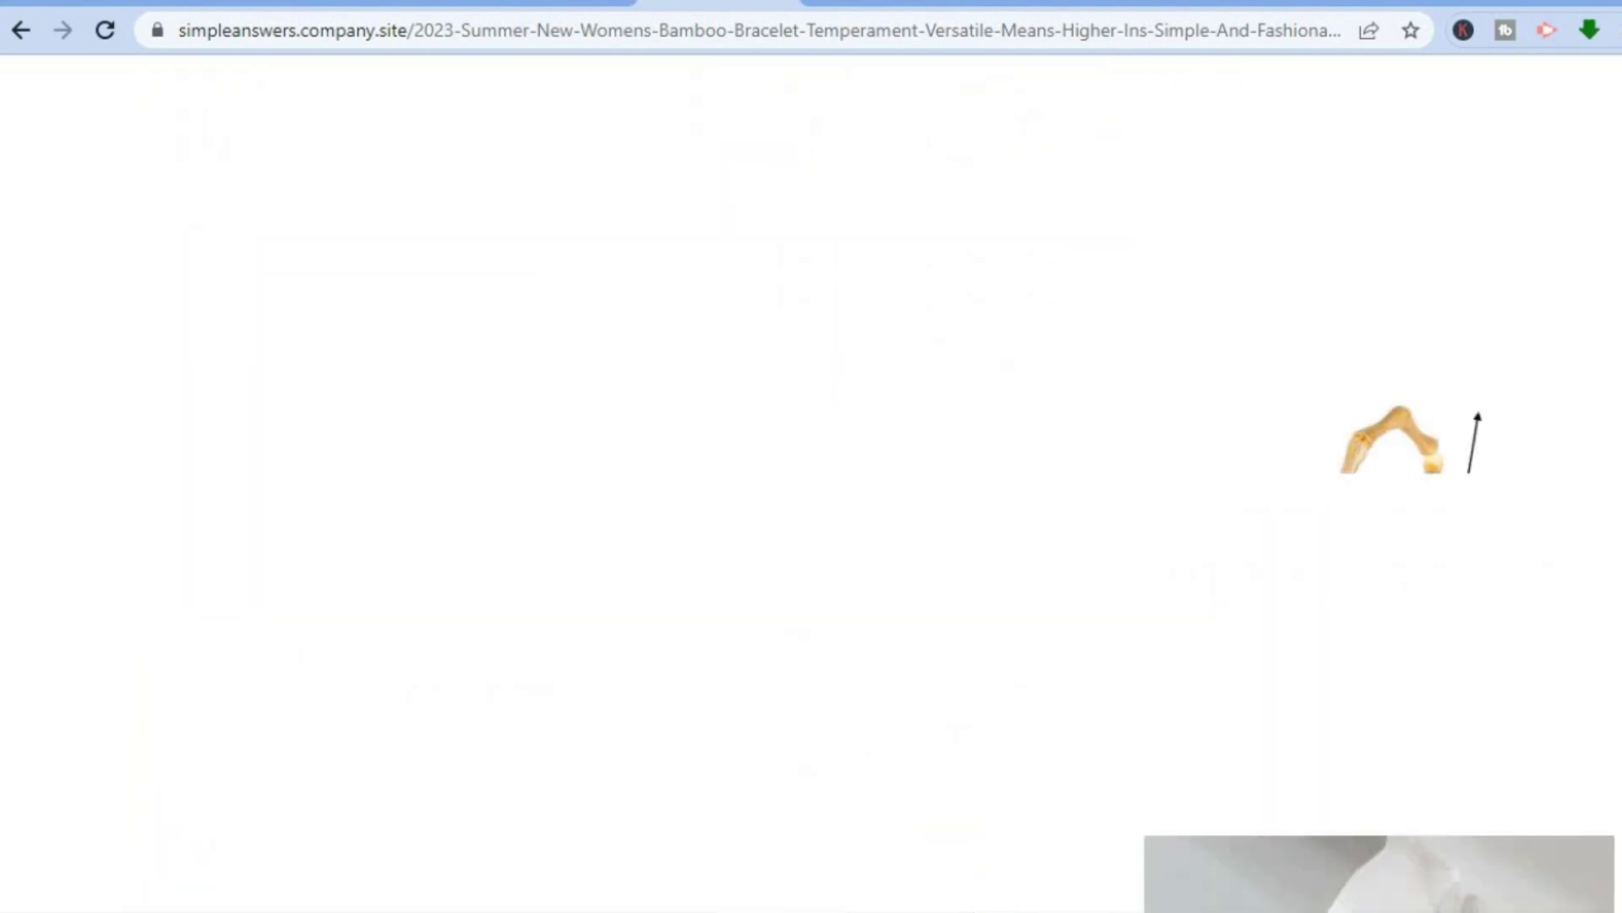
pyautogui.scroll(-5, 1379, 482)
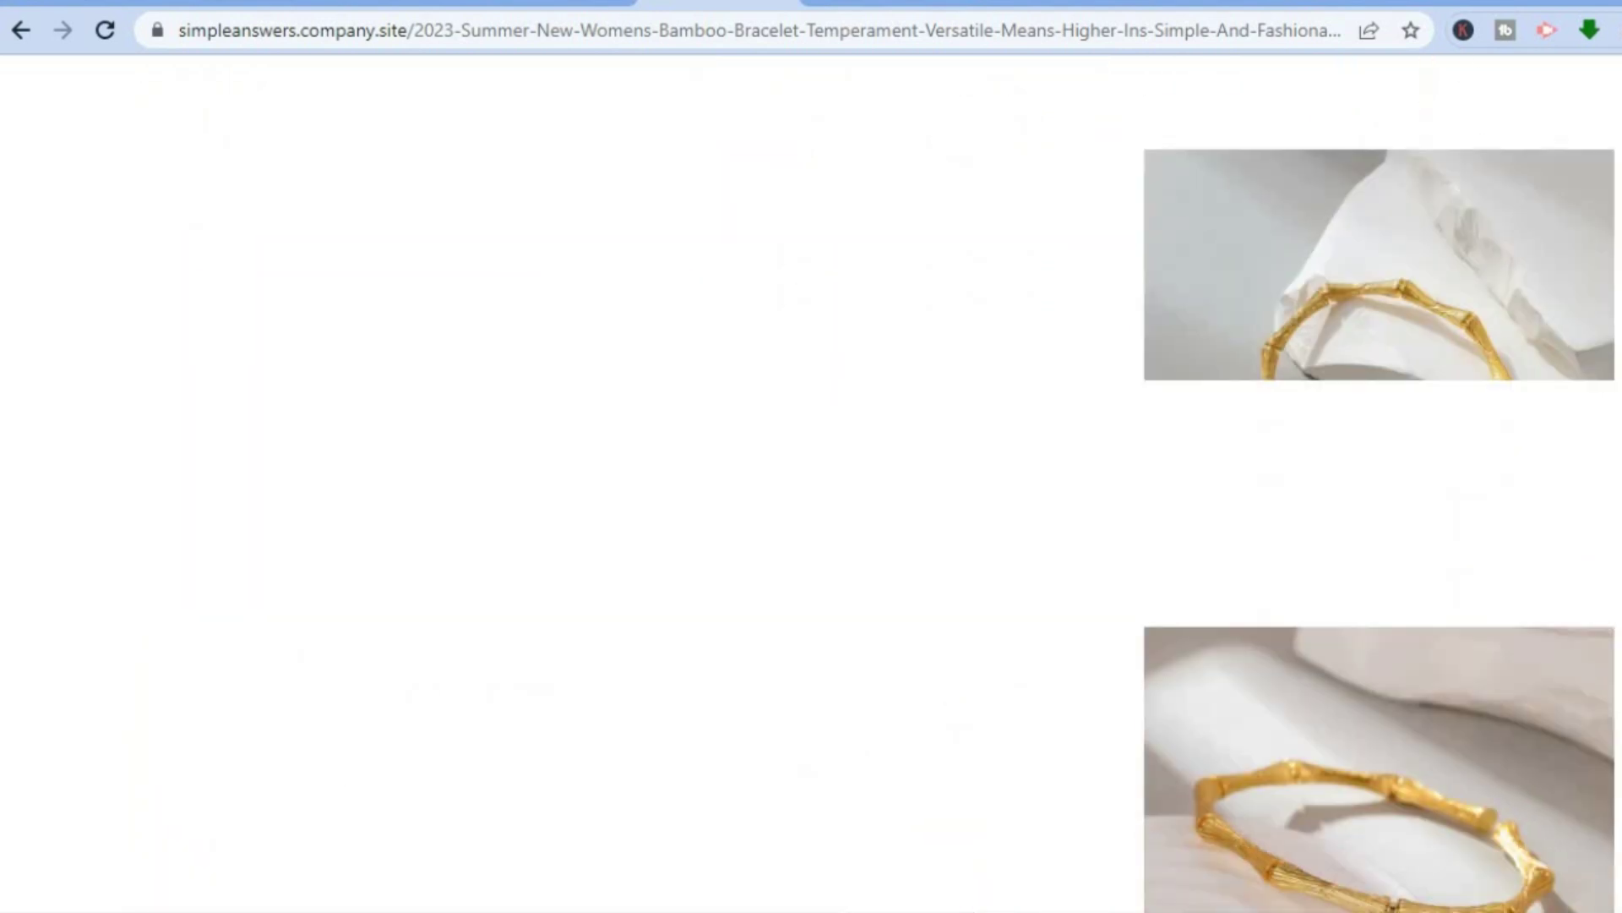
pyautogui.scroll(10, 812, 482)
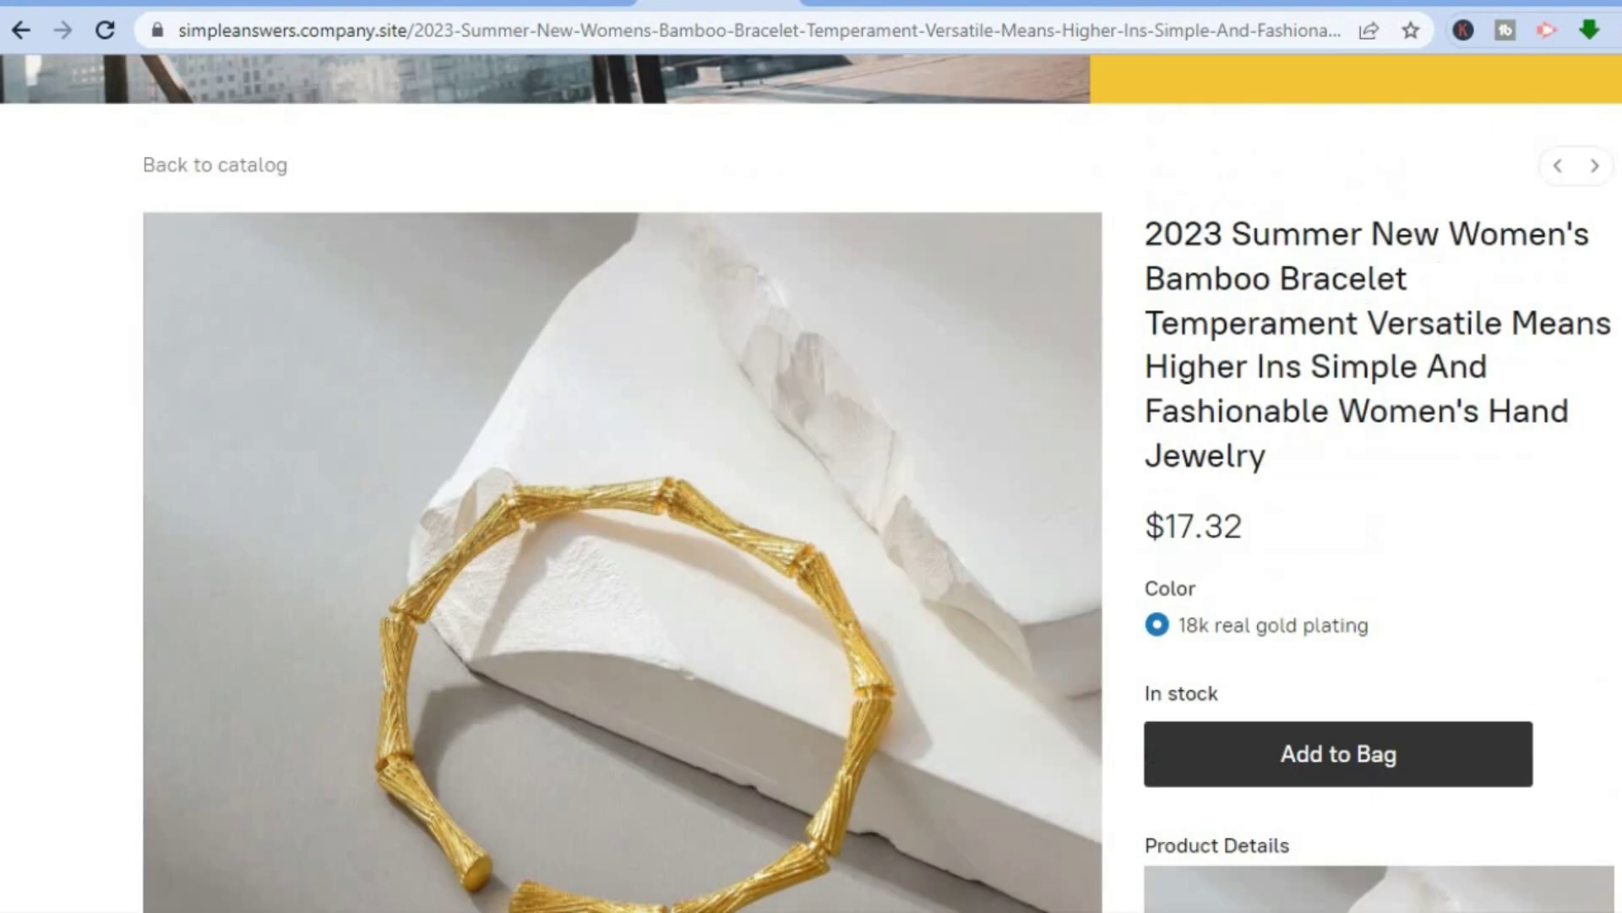